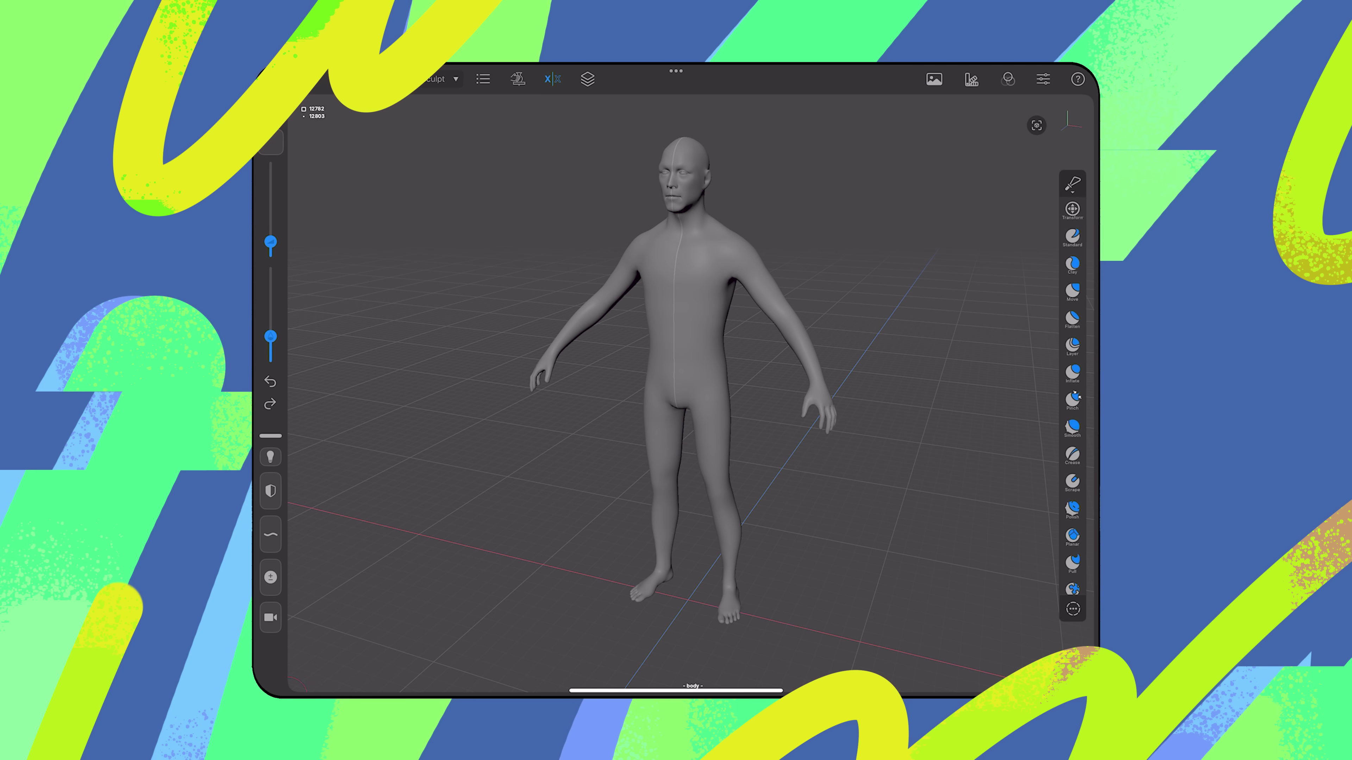
# Inspect the body and head from behind, front and exact side profile, then select the Crease brush
pyautogui.moveTo(769, 492); pyautogui.dragTo(1022, 466)
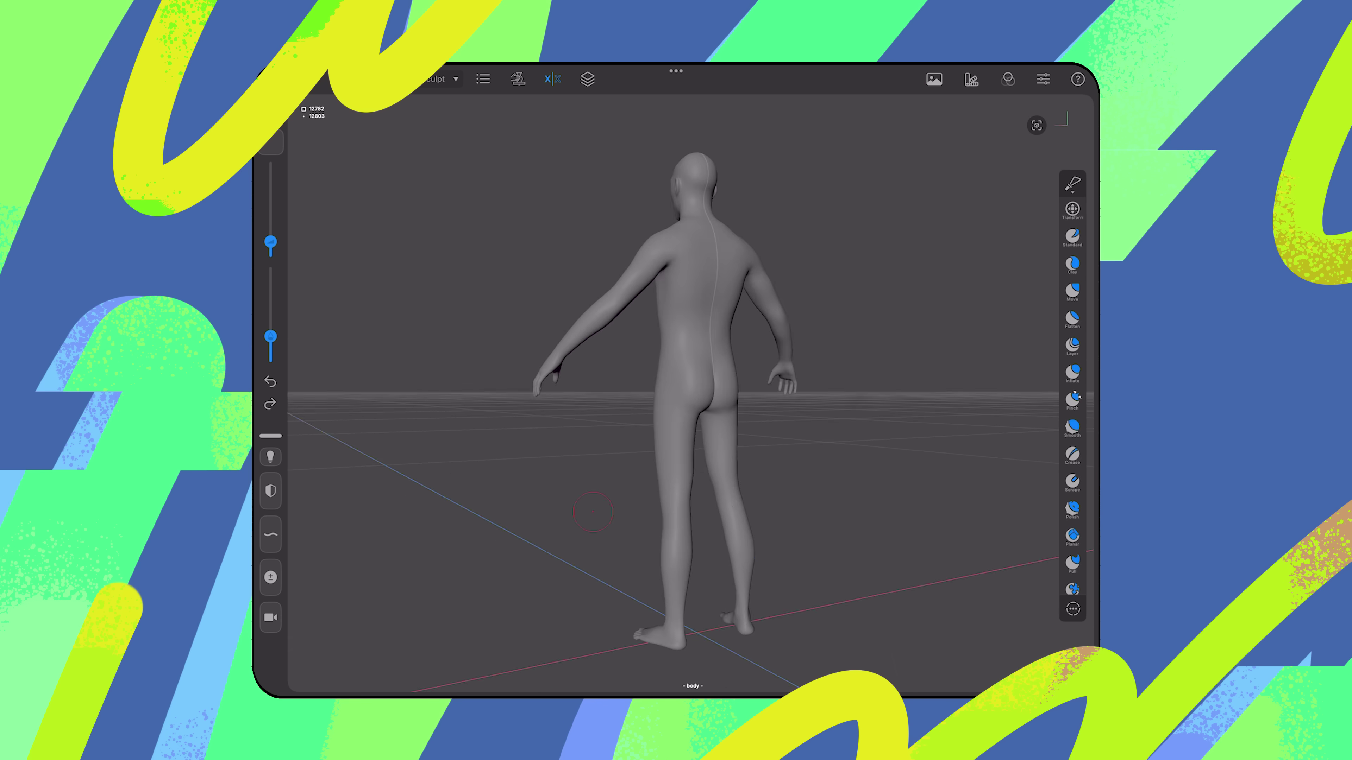
pyautogui.moveTo(593, 512); pyautogui.dragTo(1010, 523)
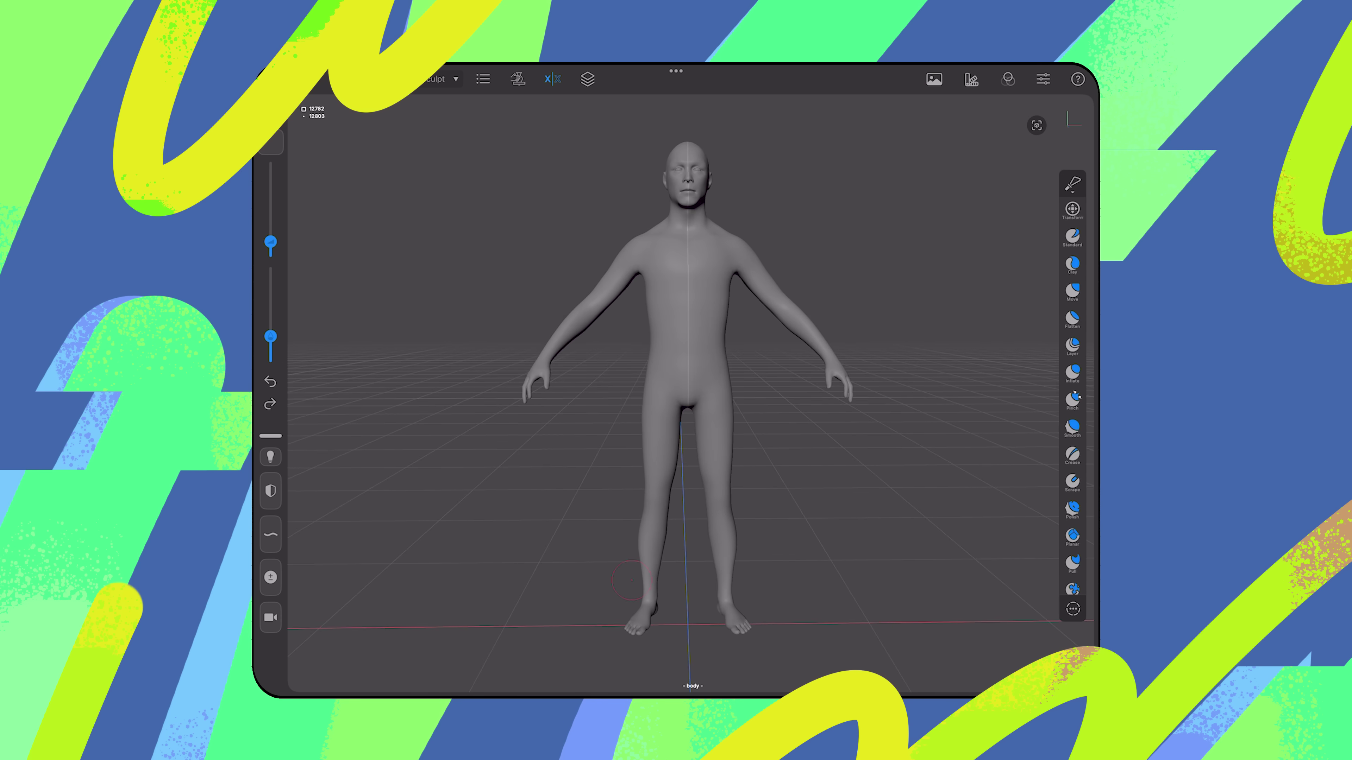
pyautogui.scroll(10, 686, 223)
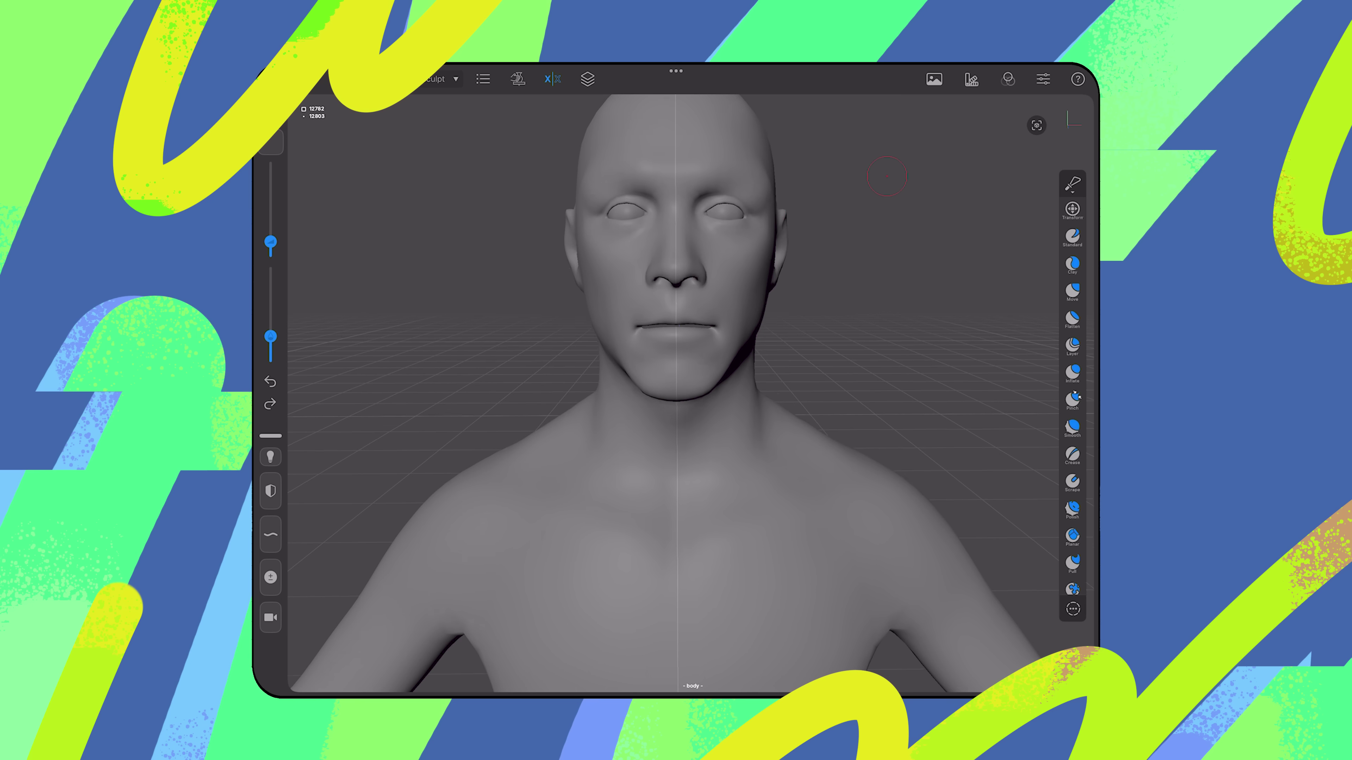
pyautogui.moveTo(886, 176); pyautogui.dragTo(915, 420)
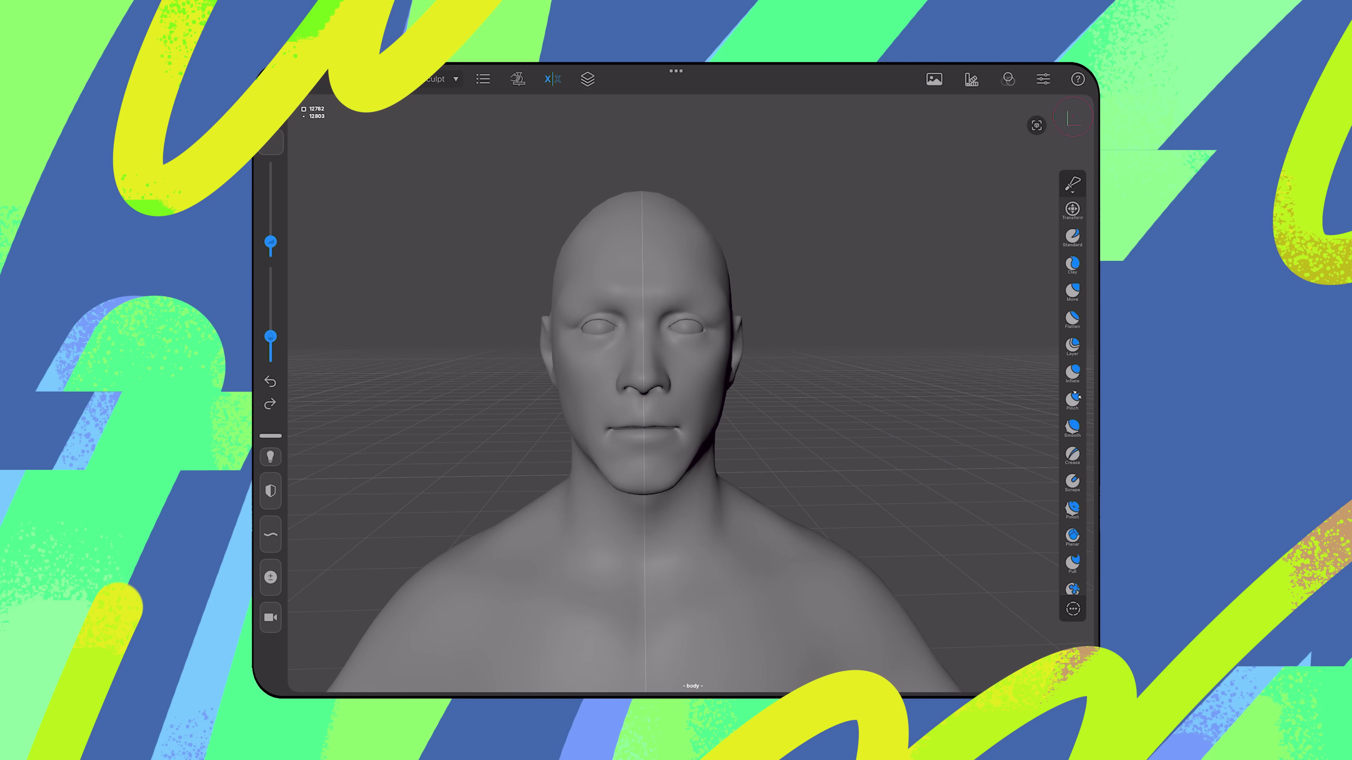
pyautogui.scroll(2, 916, 415)
pyautogui.moveTo(719, 458); pyautogui.dragTo(490, 240)
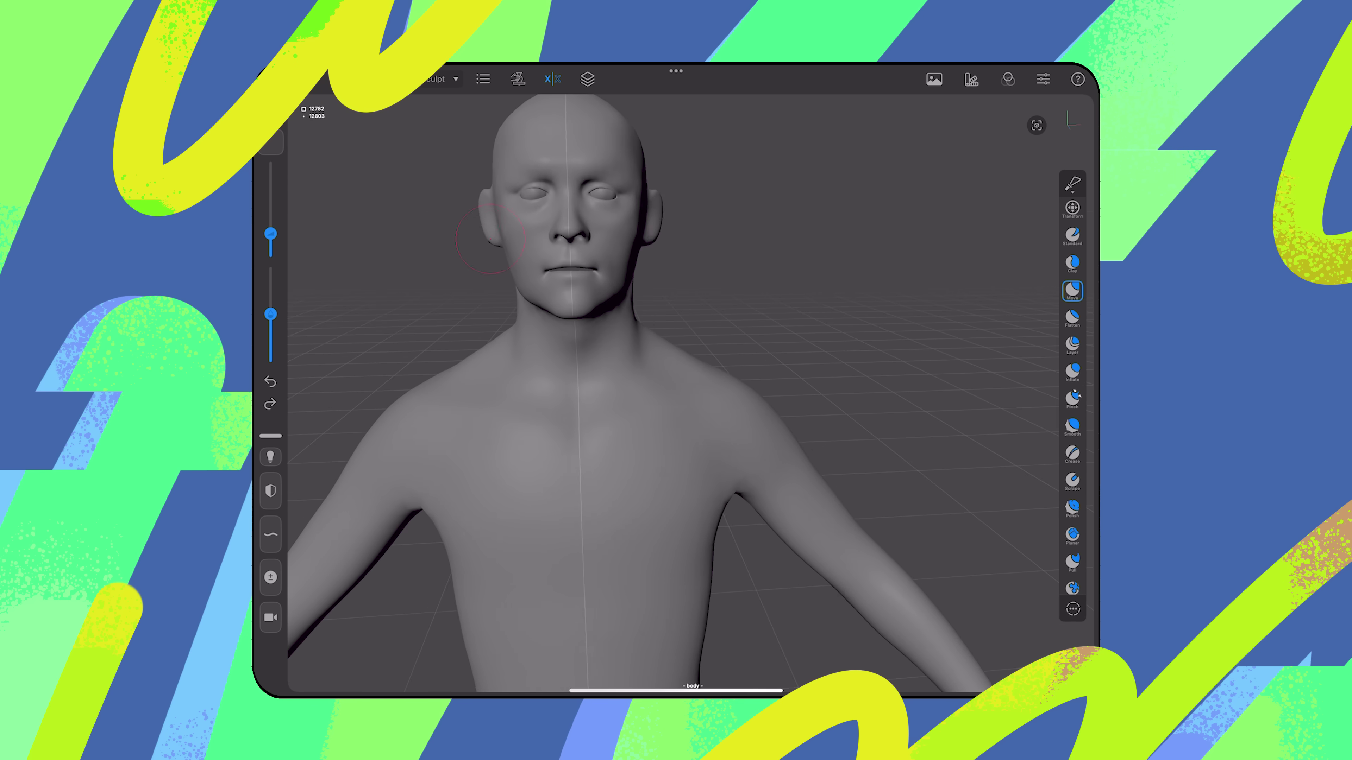
pyautogui.moveTo(499, 151); pyautogui.dragTo(518, 300)
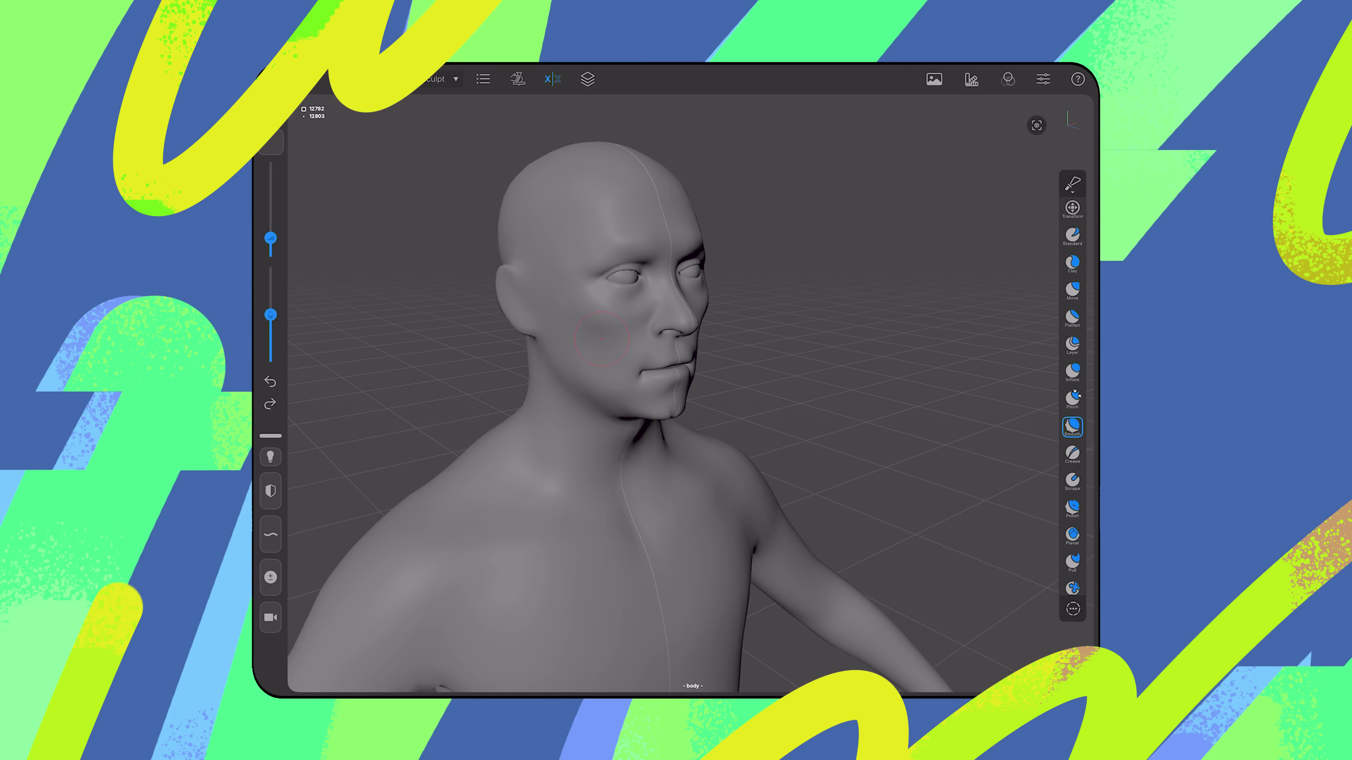
pyautogui.moveTo(602, 339); pyautogui.dragTo(570, 424, button='right')
pyautogui.press('c')
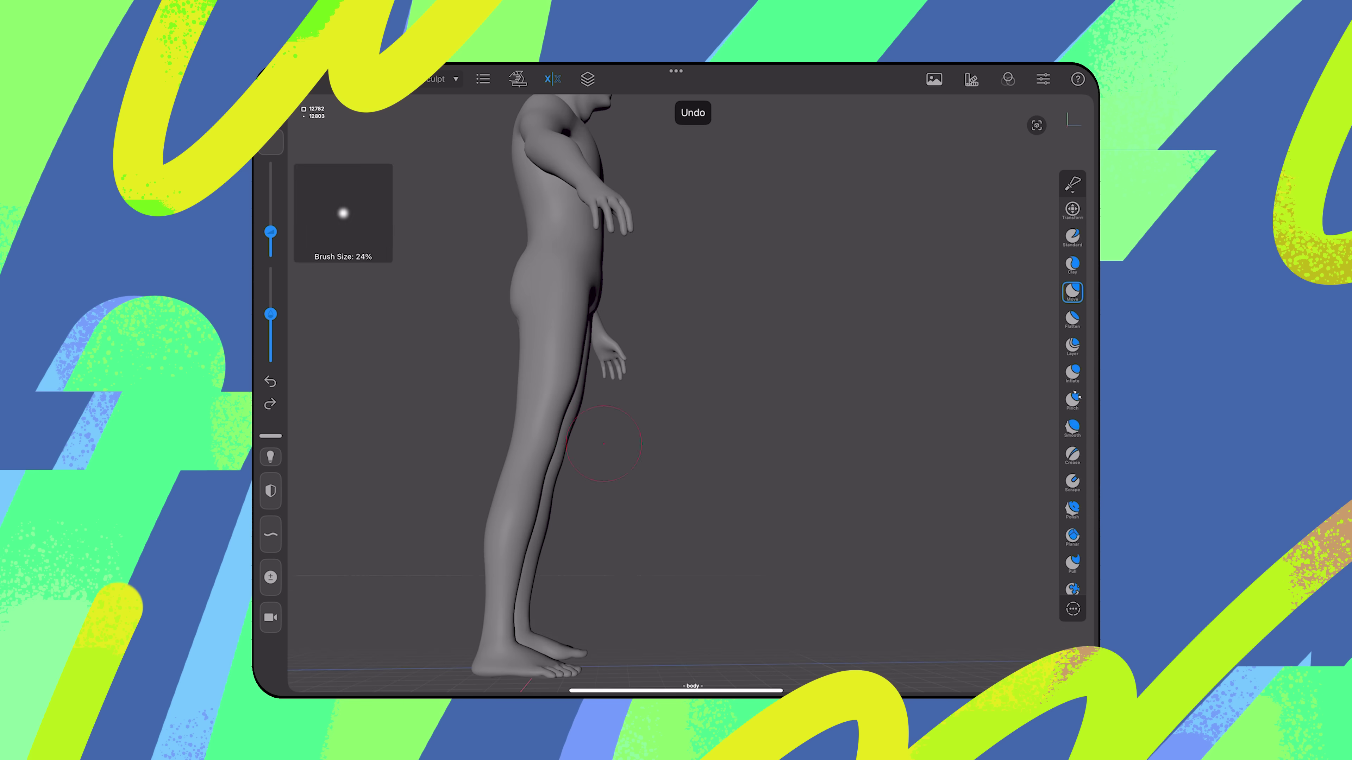
# Refine the body with the Smooth brush and bring up the body mesh's Base settings
pyautogui.click(1072, 428)
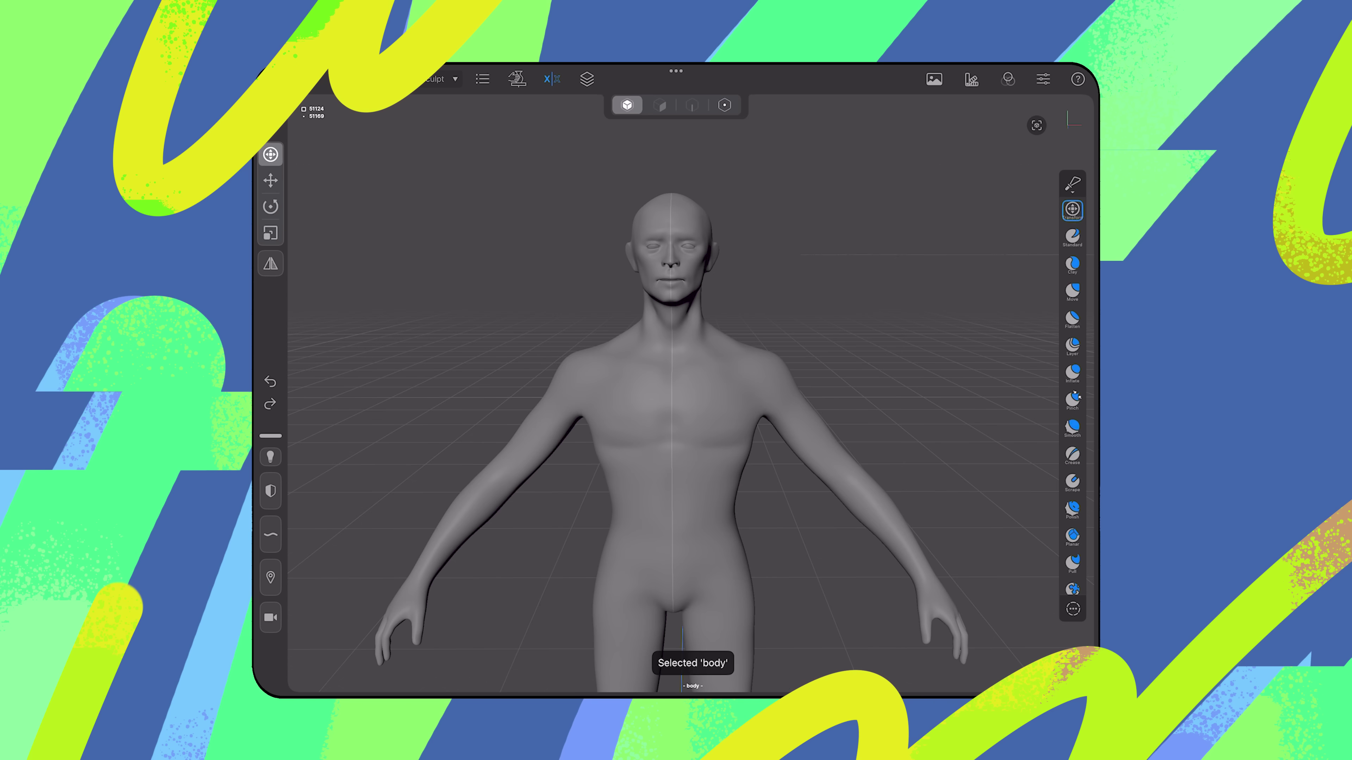
pyautogui.click(517, 79)
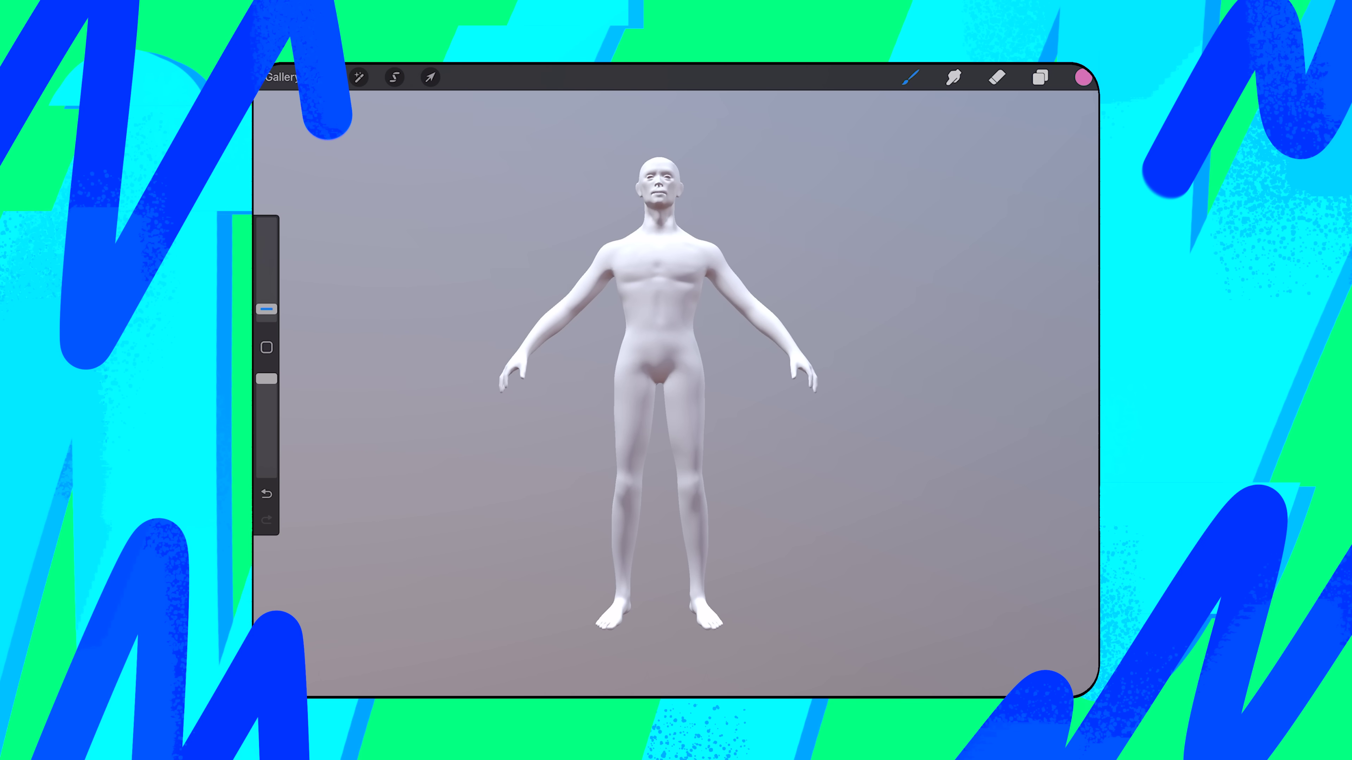
# Colour the body a pale peach from the Classic colour picker, then view its flat texture
pyautogui.click(1040, 77)
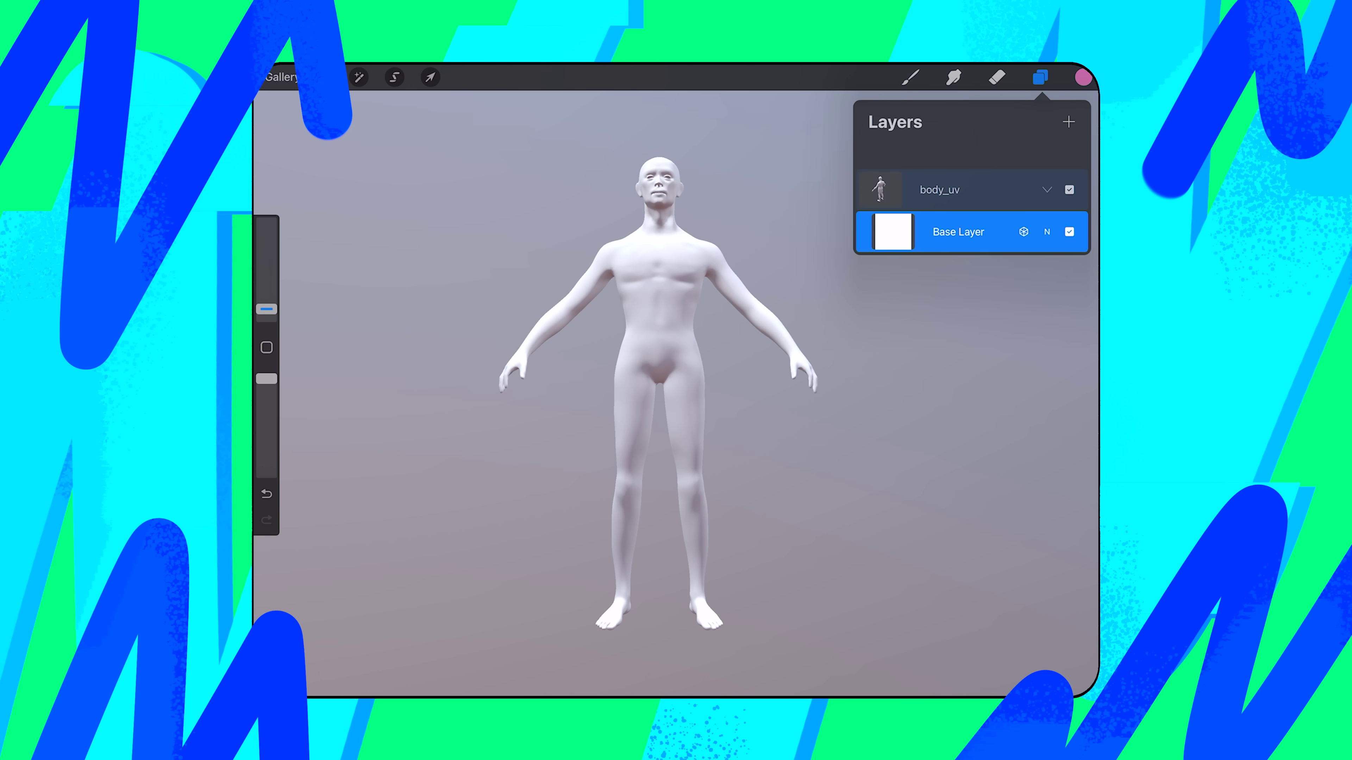
pyautogui.click(1083, 77)
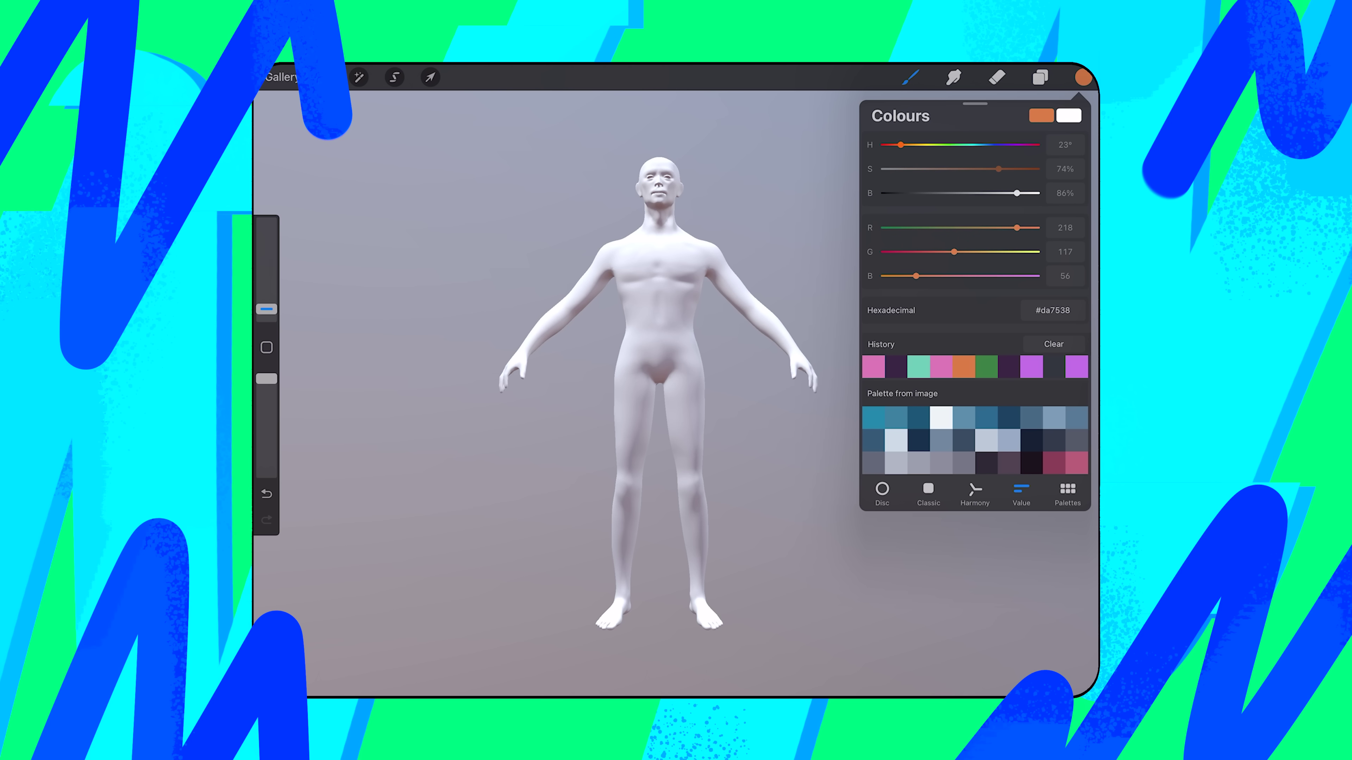
pyautogui.click(928, 492)
pyautogui.moveTo(1029, 160); pyautogui.dragTo(970, 162)
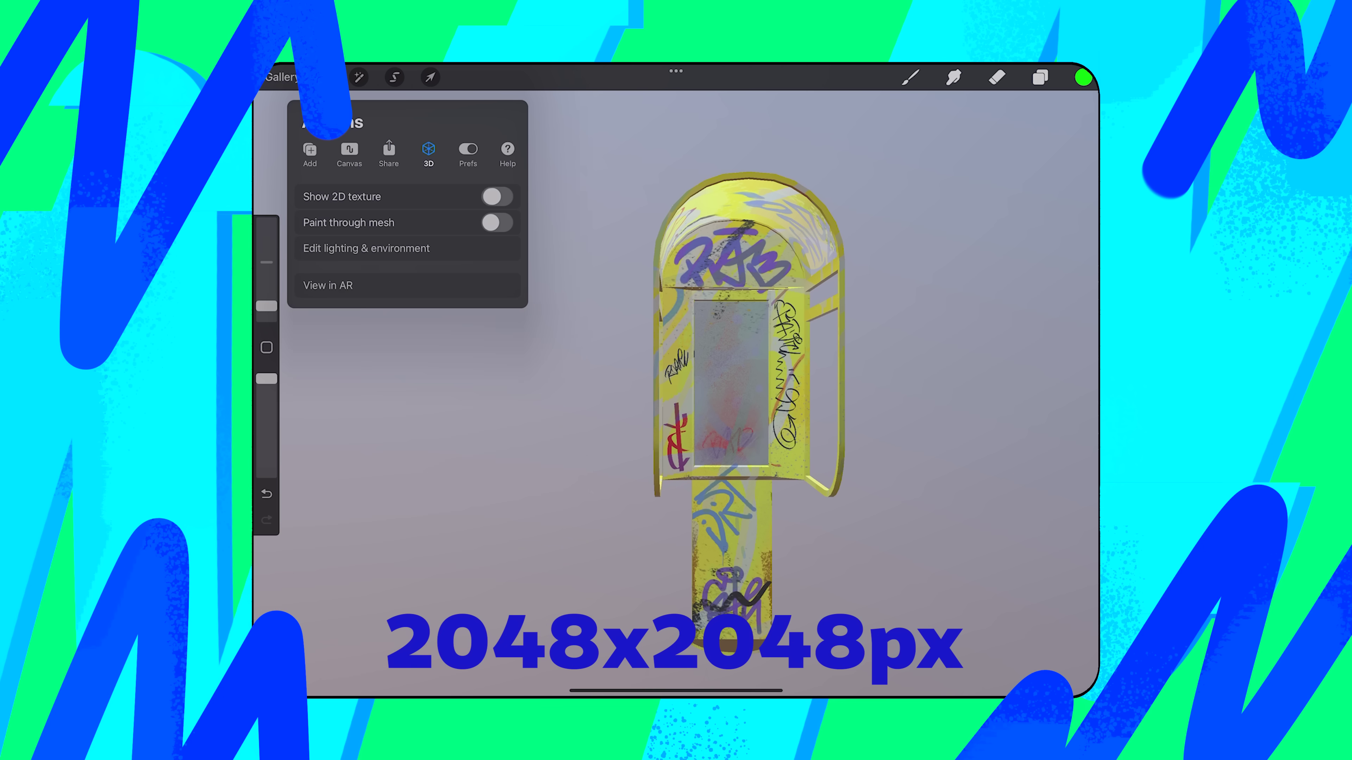
pyautogui.click(497, 196)
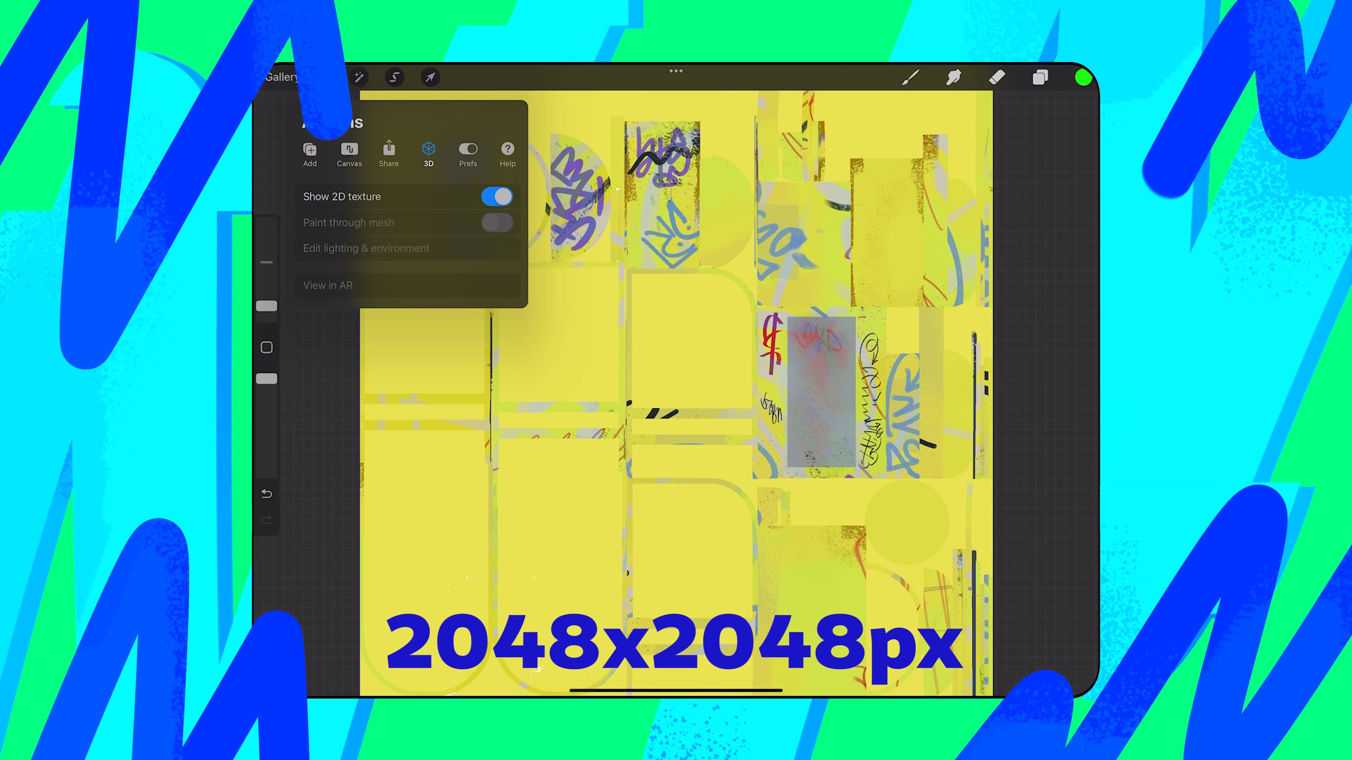
pyautogui.click(349, 153)
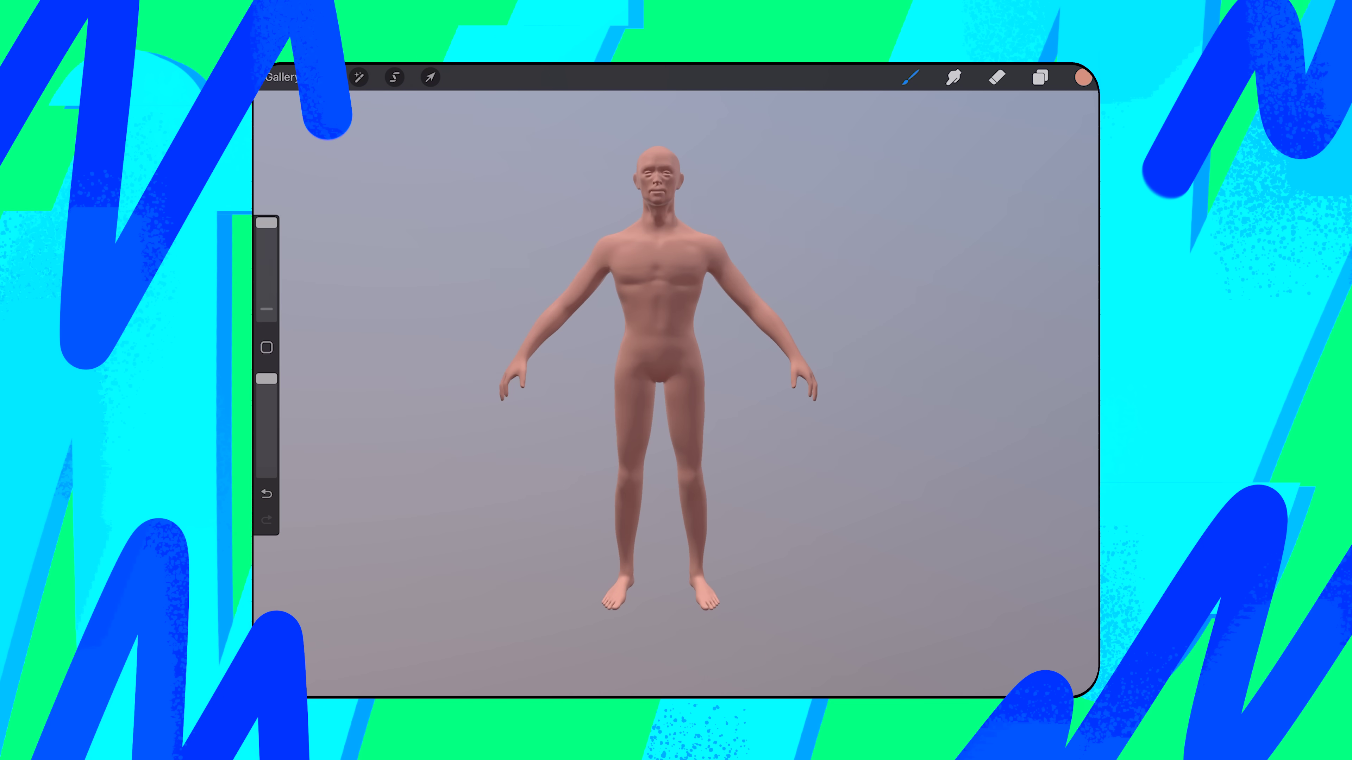
# Pick paint colours, check the head from above, and export the painted model as OBJ
pyautogui.click(1083, 77)
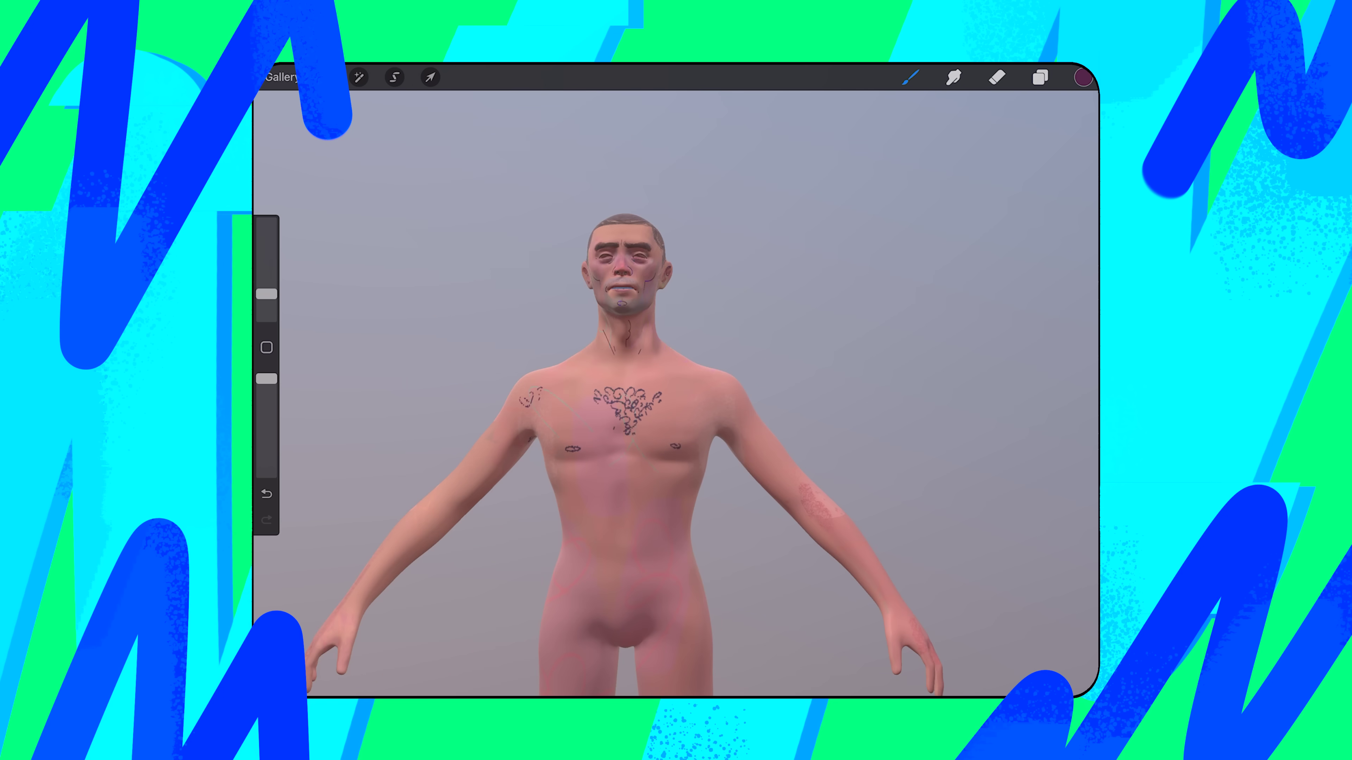
pyautogui.scroll(5, 628, 373)
pyautogui.moveTo(676, 405); pyautogui.dragTo(676, 479)
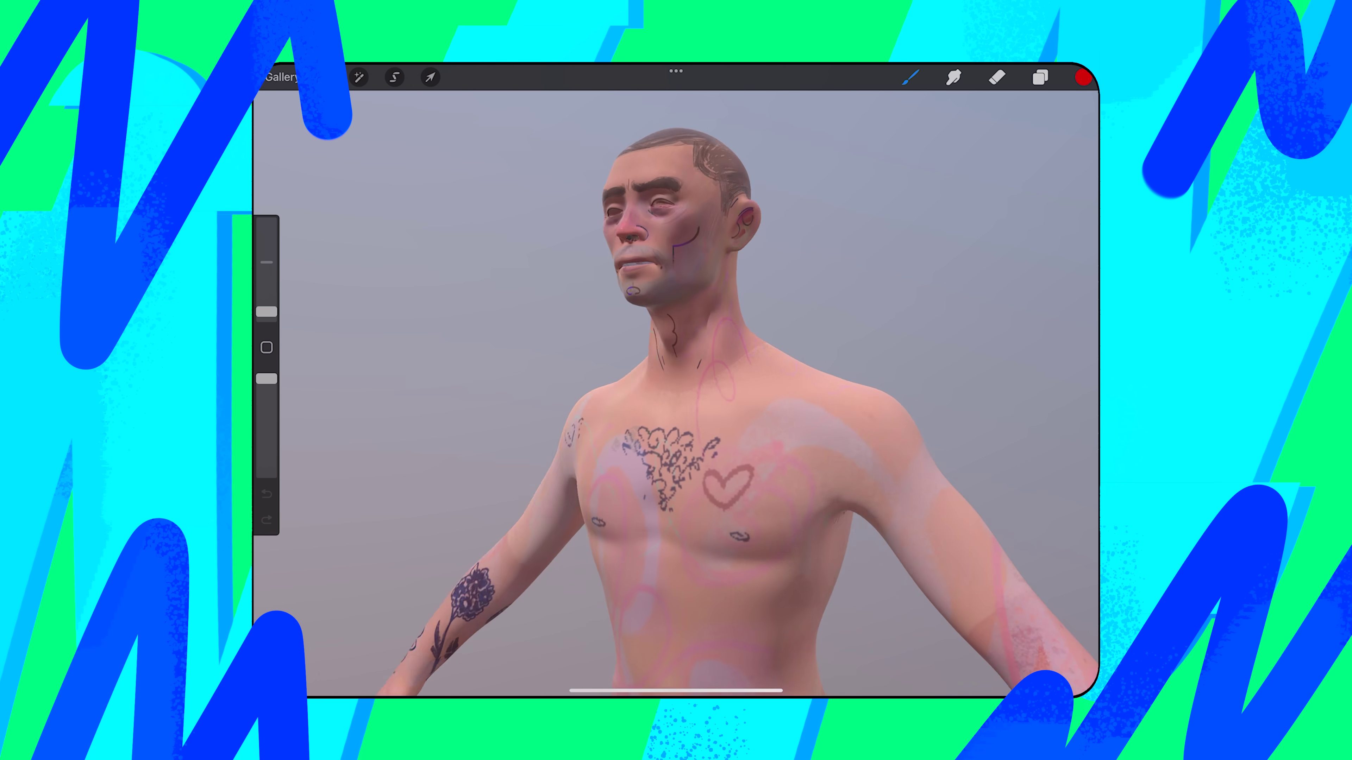
pyautogui.click(325, 78)
pyautogui.click(341, 271)
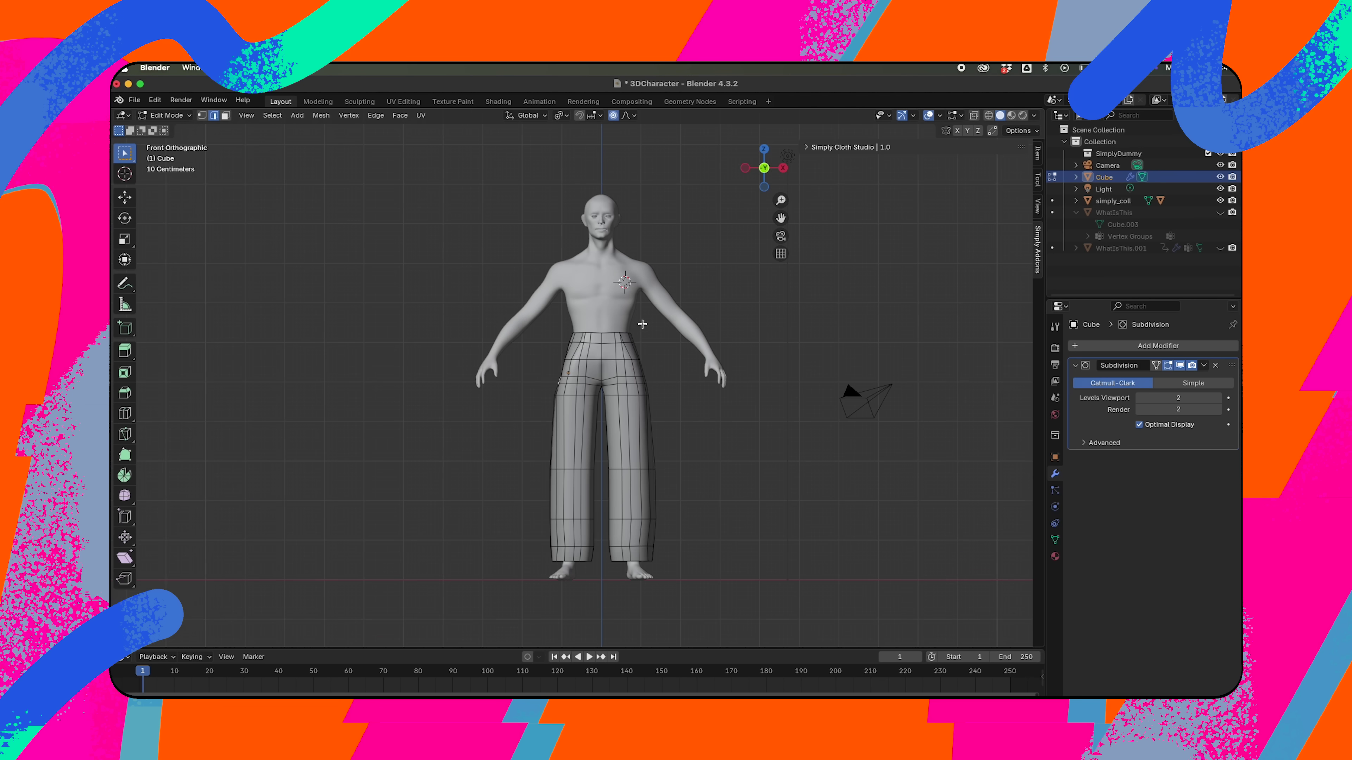
# Import Fred.obj from Procreate as a Wavefront OBJ beside the body mesh
pyautogui.scroll(3, 627, 376)
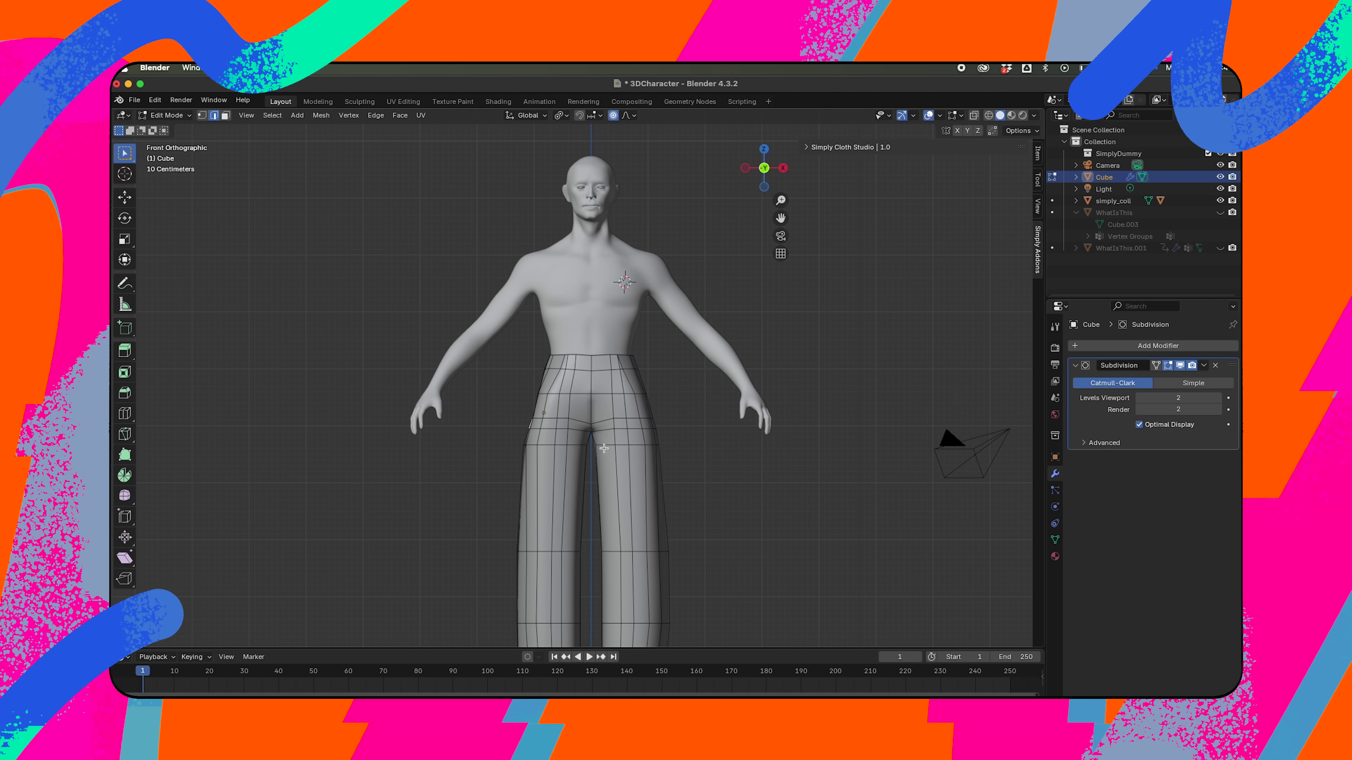
pyautogui.hotkey('ctrl', 'shift', 'b')
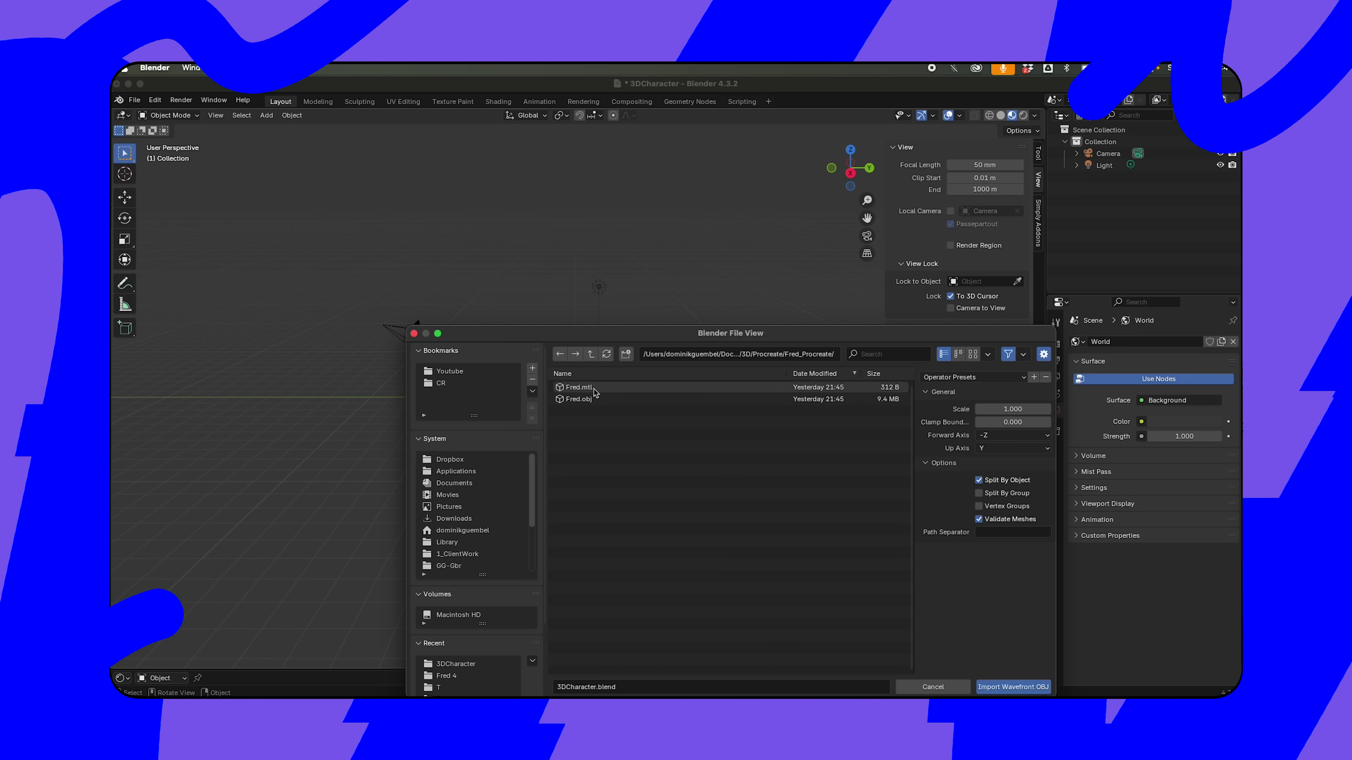
pyautogui.click(585, 399)
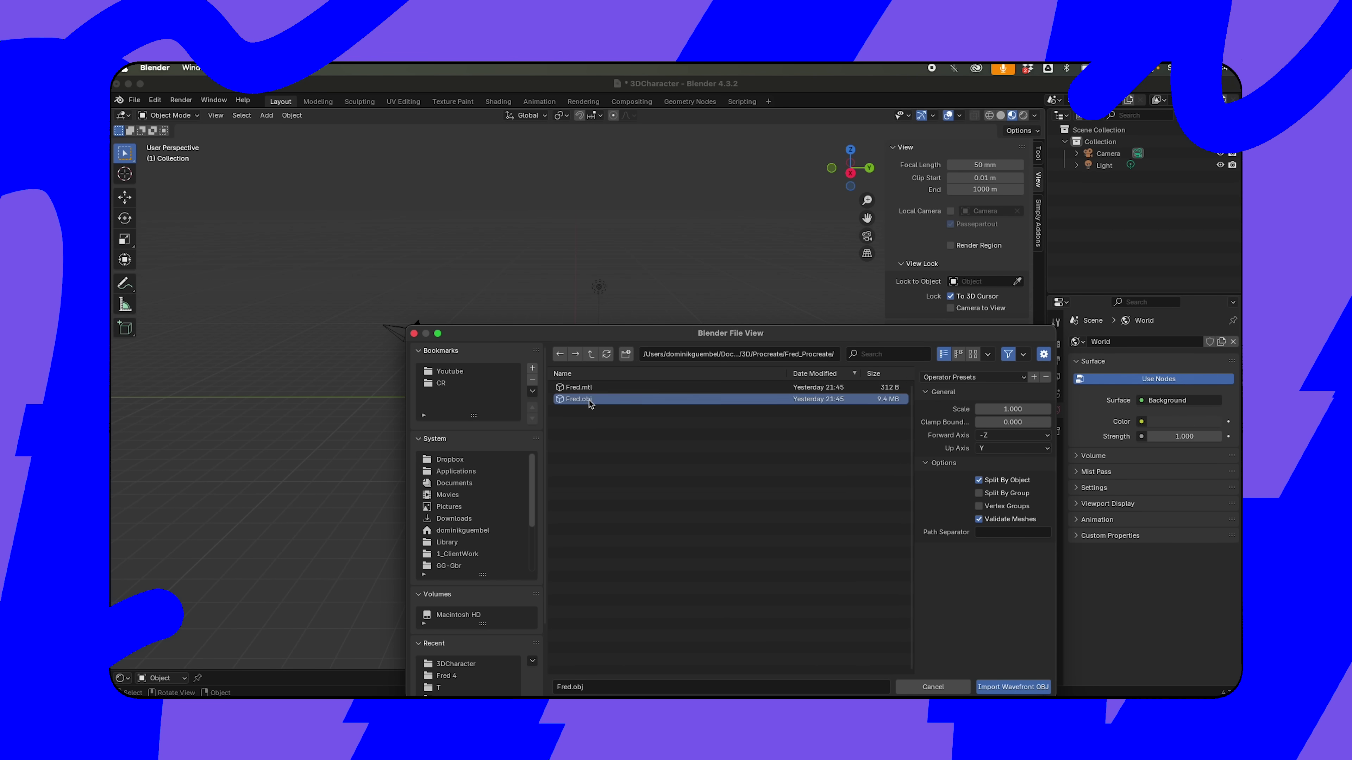
pyautogui.click(1006, 687)
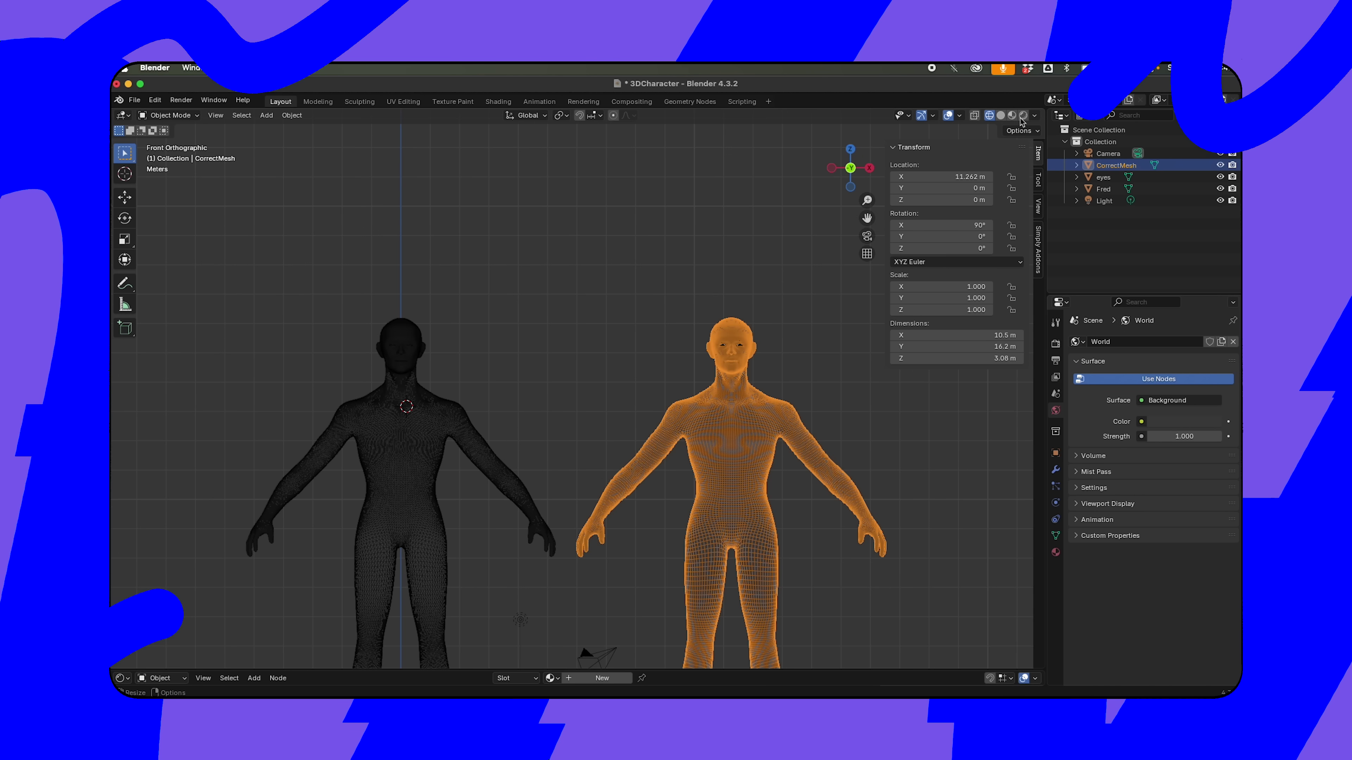
# Transfer Fred's painted skin material onto CorrectMesh with Link/Transfer Data
pyautogui.click(1012, 115)
pyautogui.scroll(-5, 708, 293)
pyautogui.keyDown('shift'); pyautogui.click(381, 300); pyautogui.keyUp('shift')
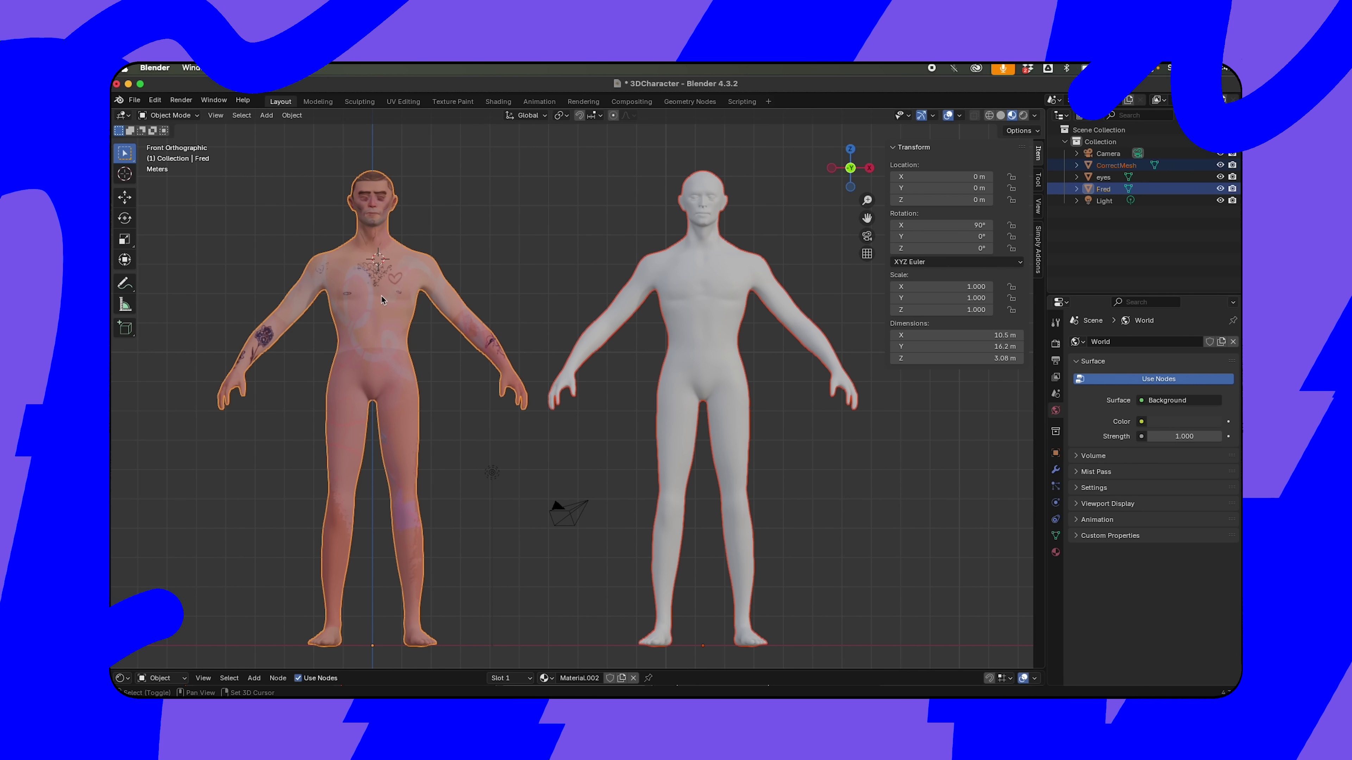
pyautogui.hotkey('ctrl', 'l')
pyautogui.moveTo(383, 297)
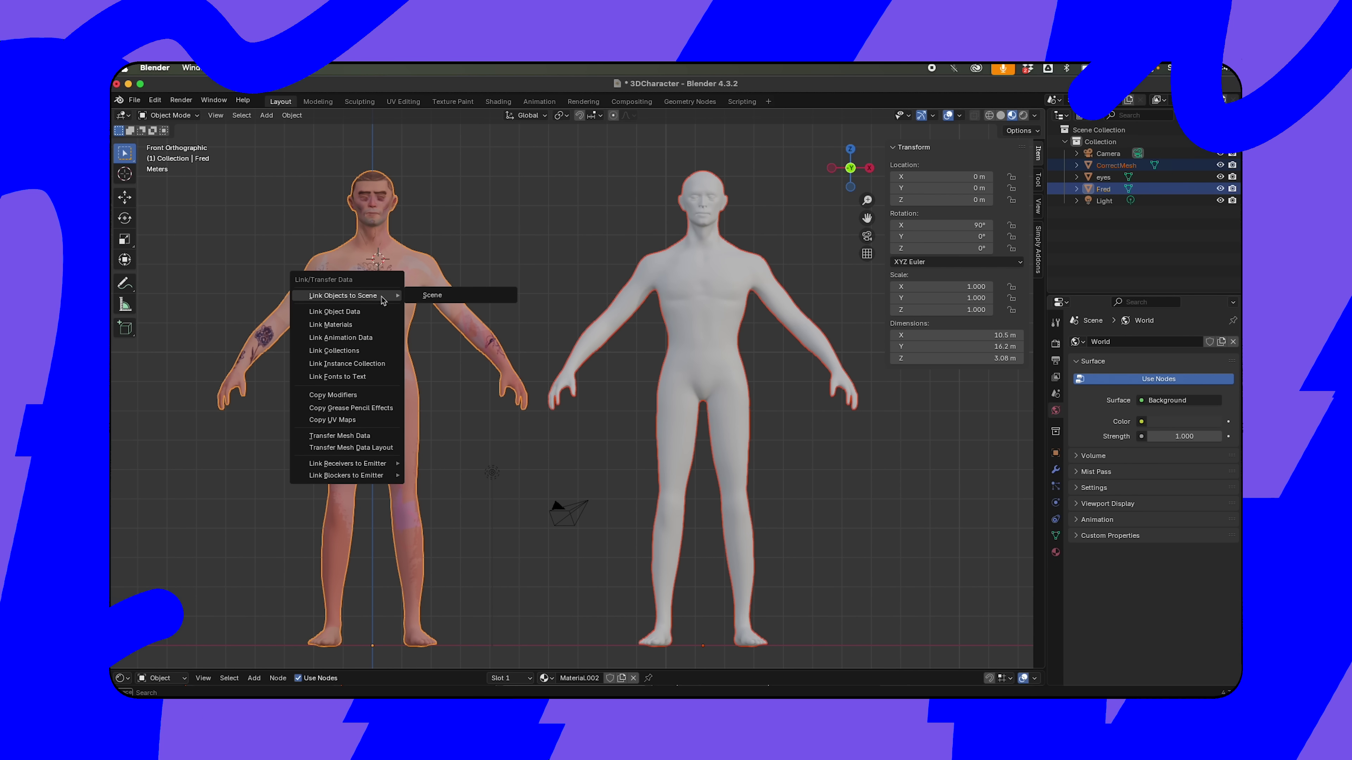
pyautogui.click(330, 325)
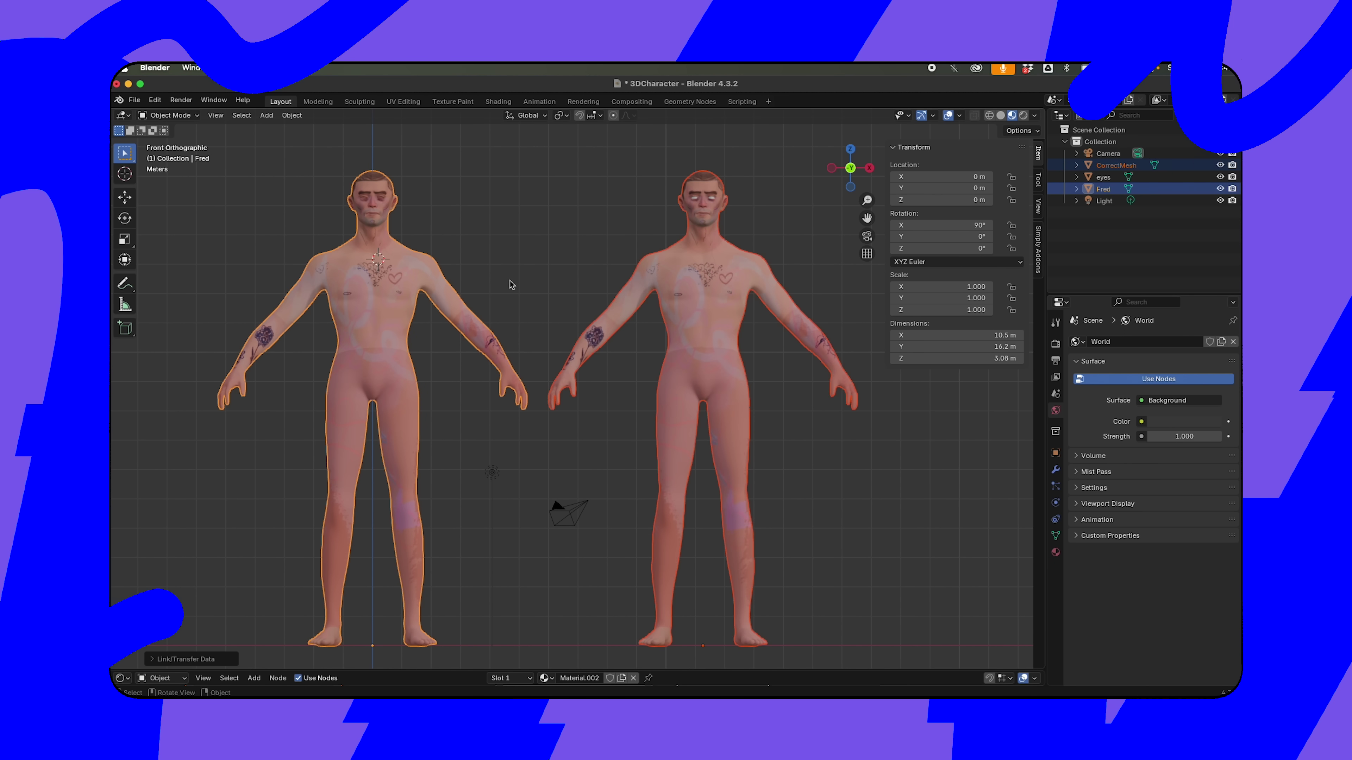
pyautogui.click(612, 234)
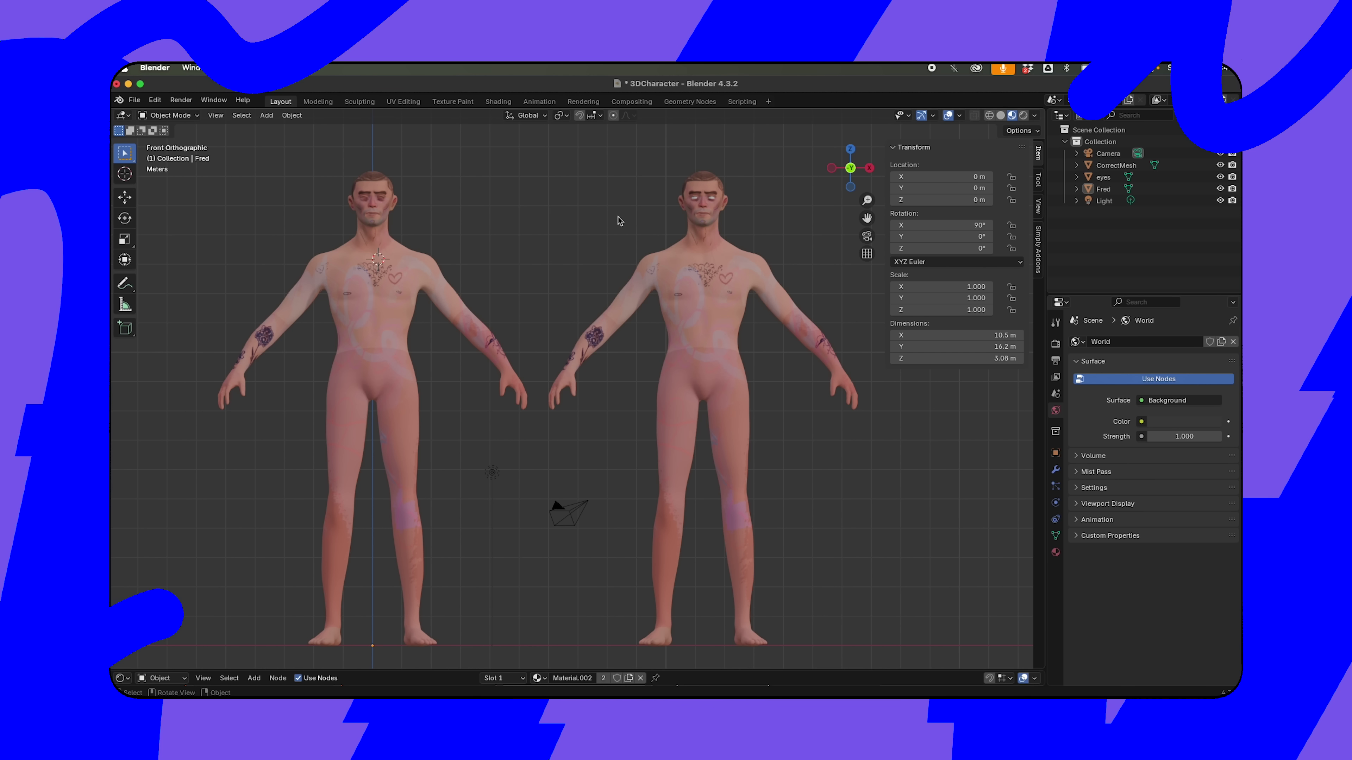
# Delete the old Fred figure and move CorrectMesh along the X axis
pyautogui.click(418, 277)
pyautogui.press('x')
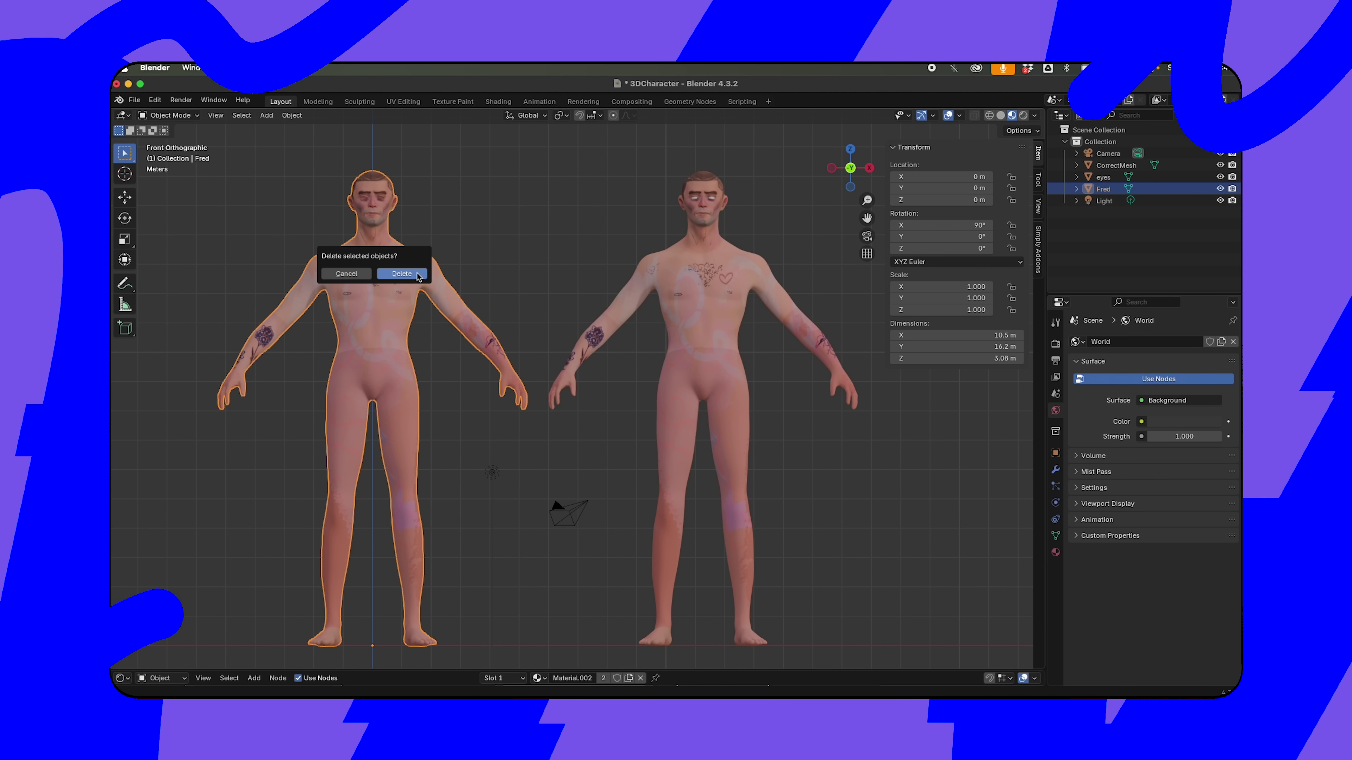
pyautogui.click(402, 273)
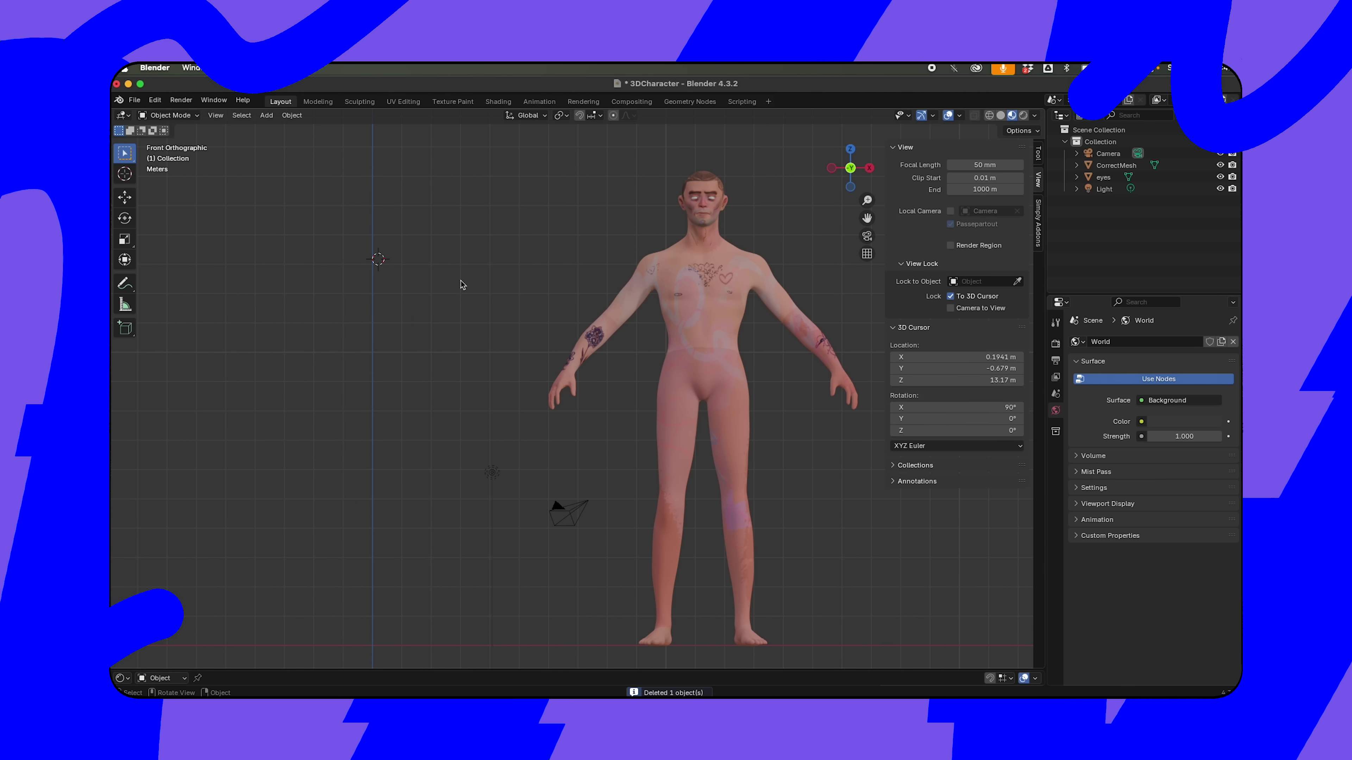
pyautogui.click(683, 312)
pyautogui.press('g')
pyautogui.press('x')
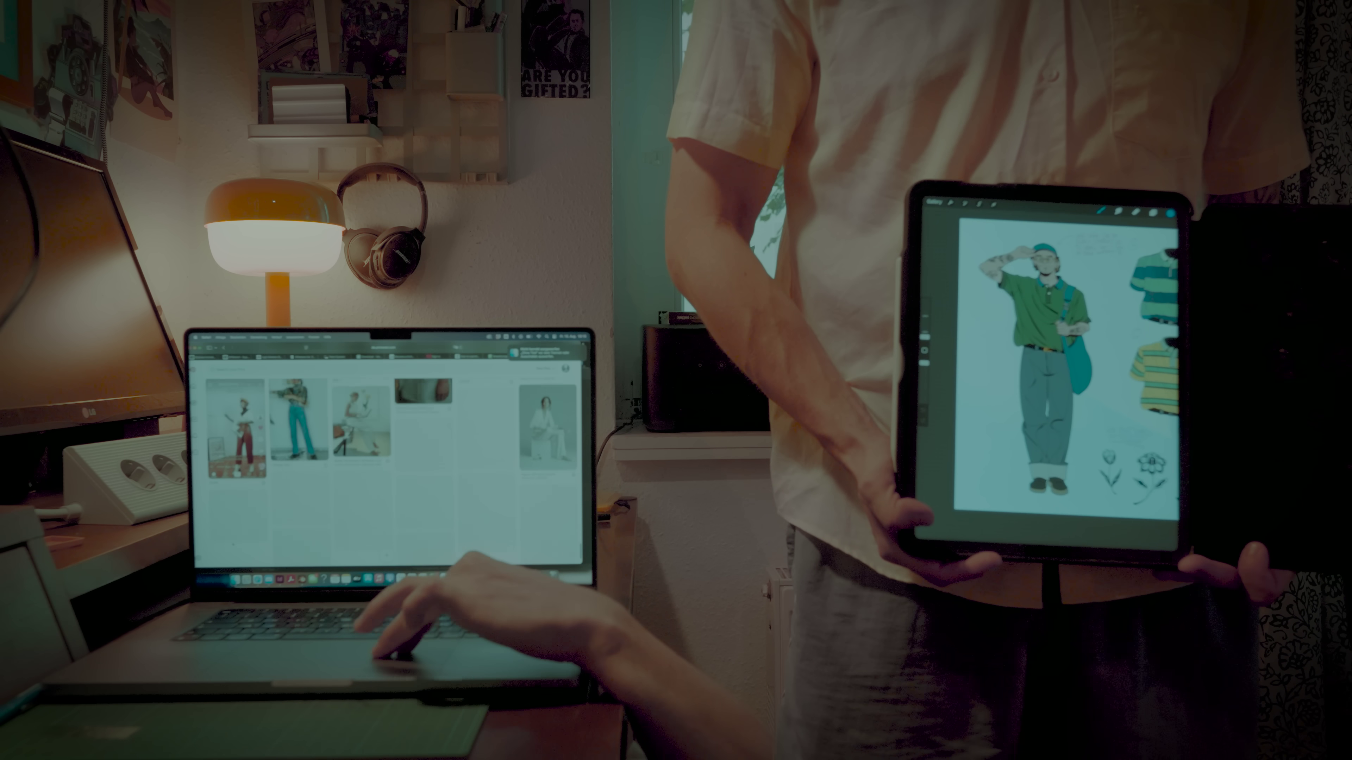
# Scroll through the clothing reference images
pyautogui.scroll(-10, 391, 474)
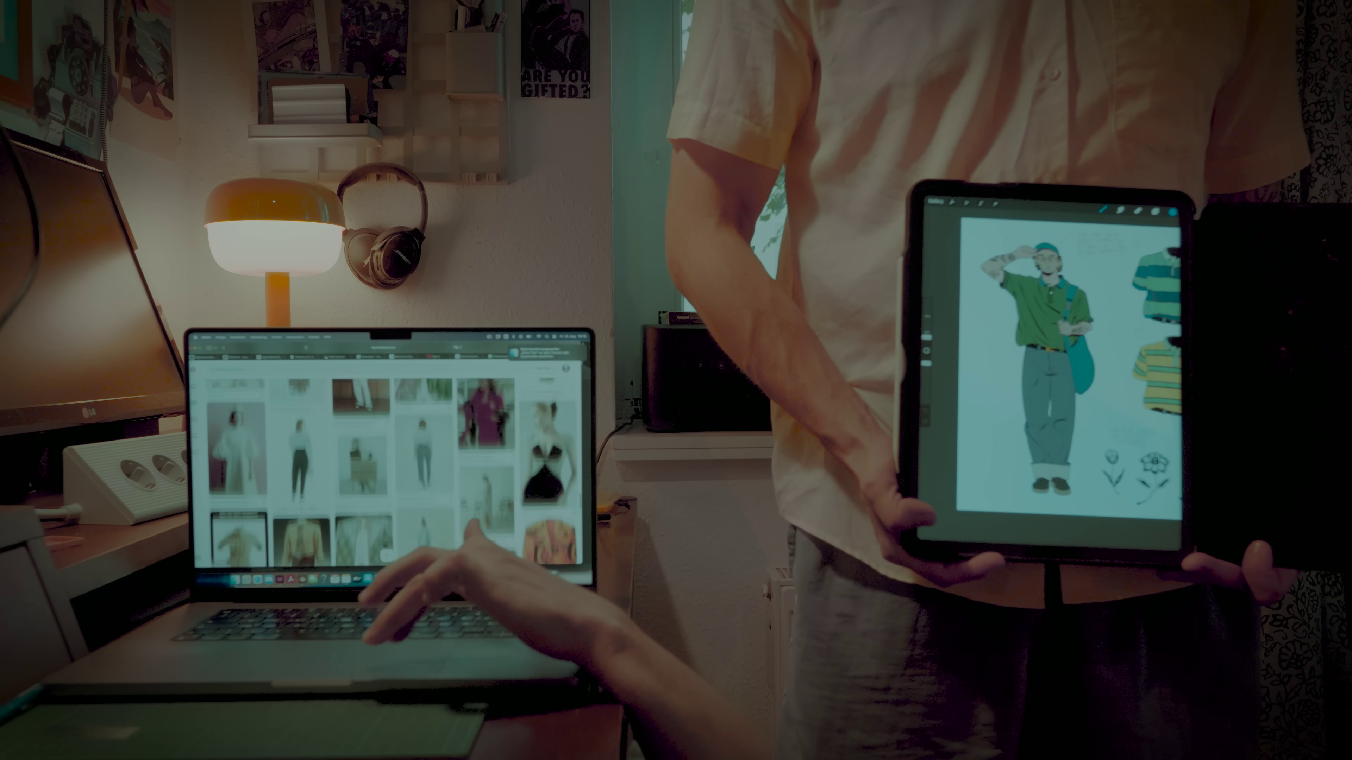
pyautogui.scroll(-5, 391, 474)
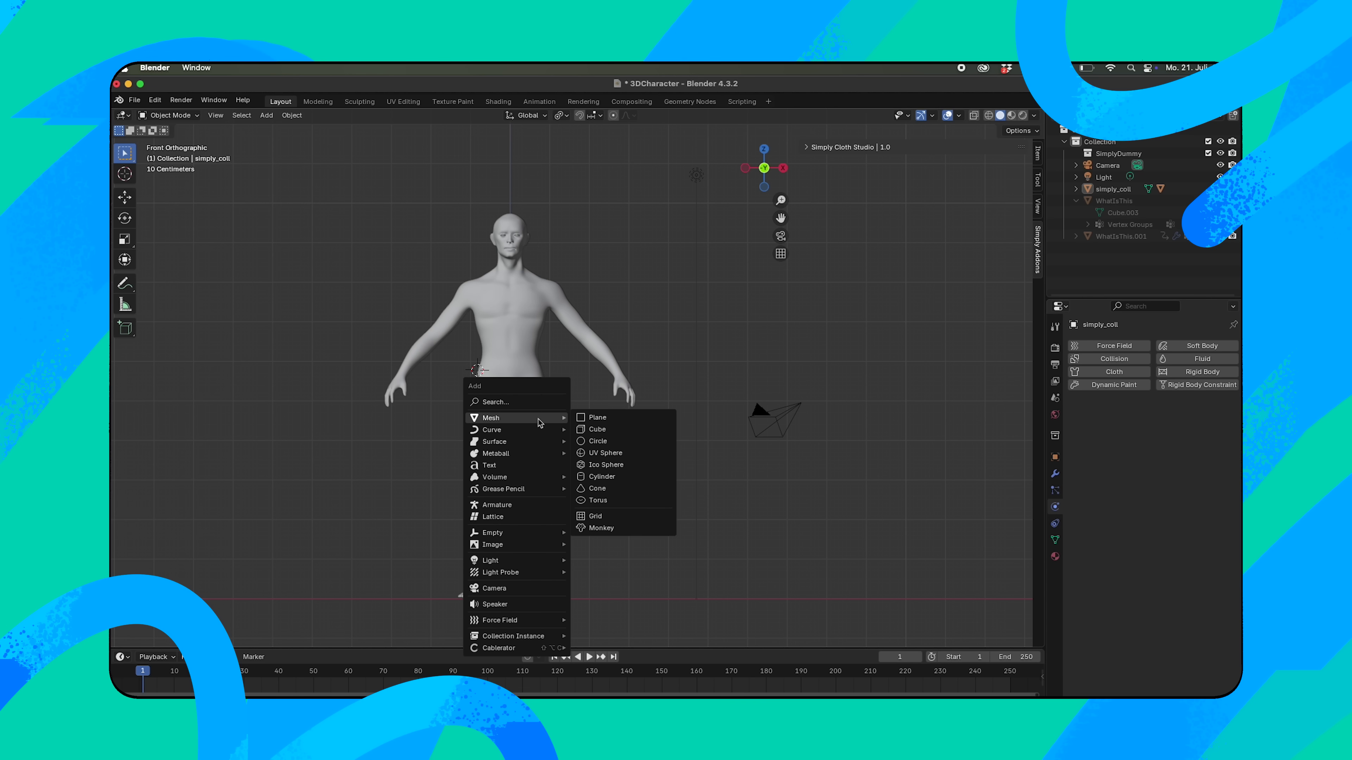
# Build trousers from a cube with an applied Mirror modifier and level 2 subdivision
pyautogui.click(596, 429)
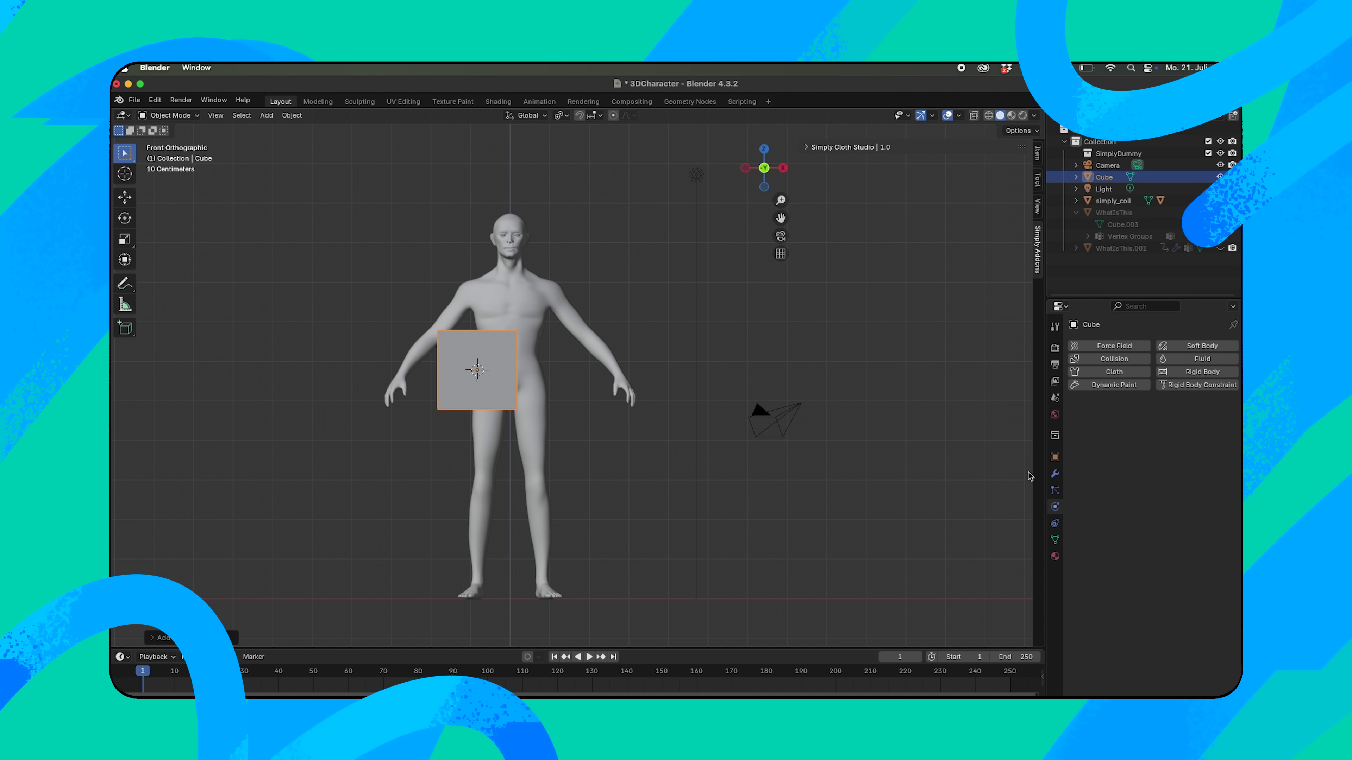
pyautogui.click(1054, 474)
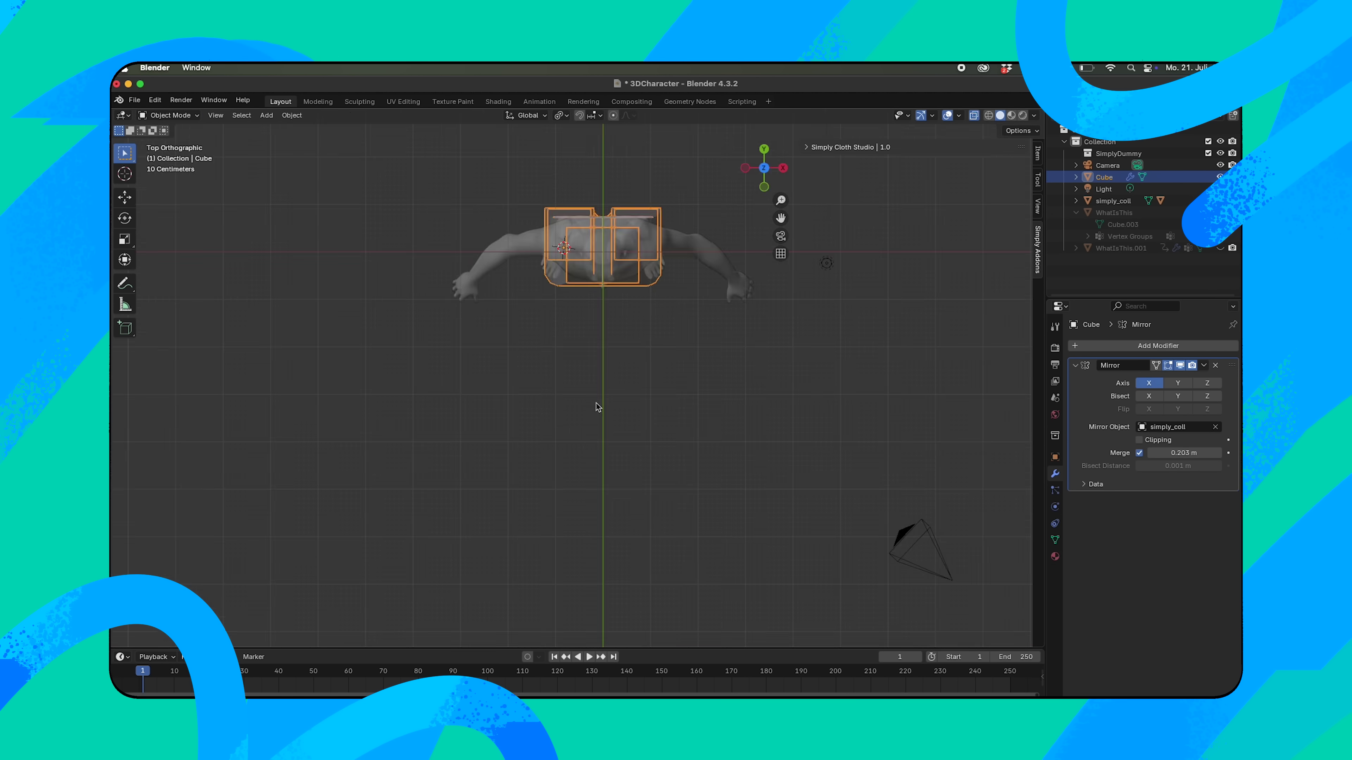
pyautogui.press('KP_7')
pyautogui.hotkey('ctrl', 'a')
pyautogui.press('Tab')
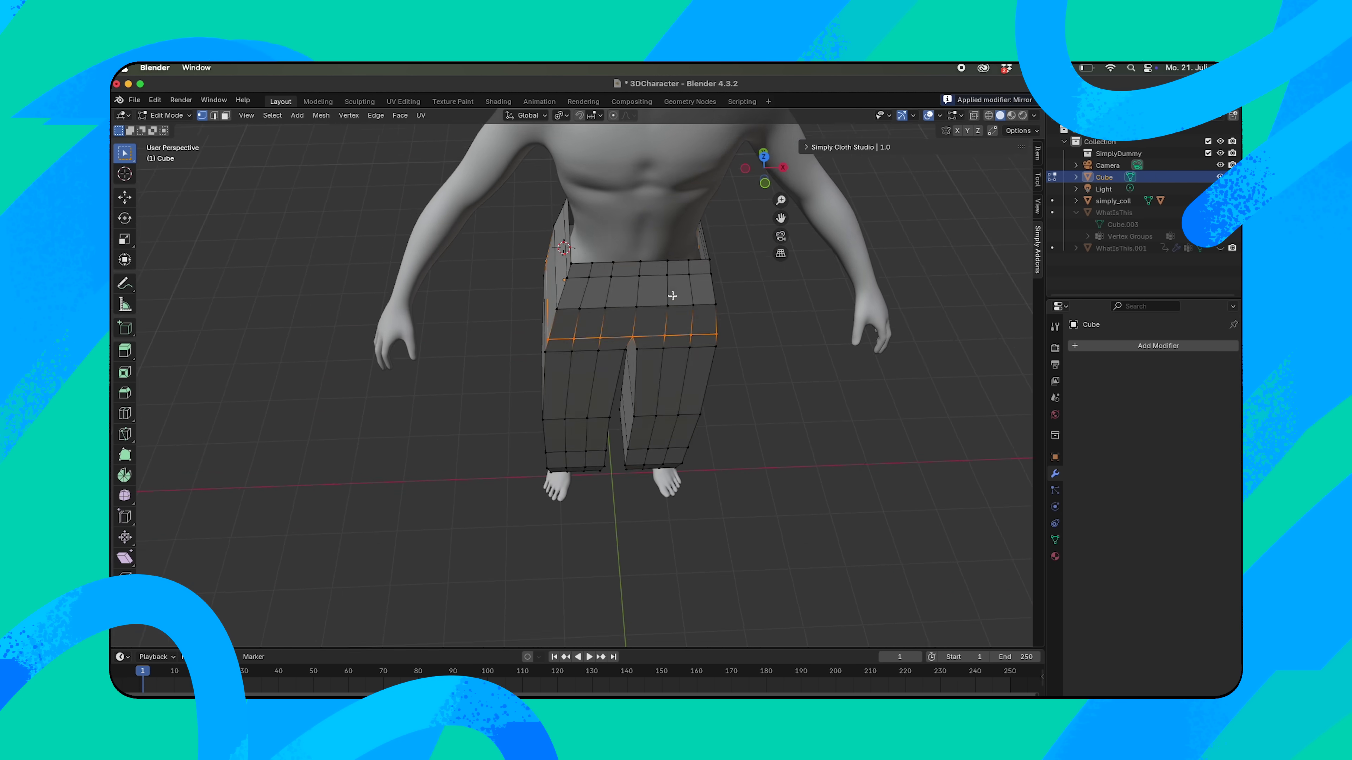
pyautogui.hotkey('ctrl', '2')
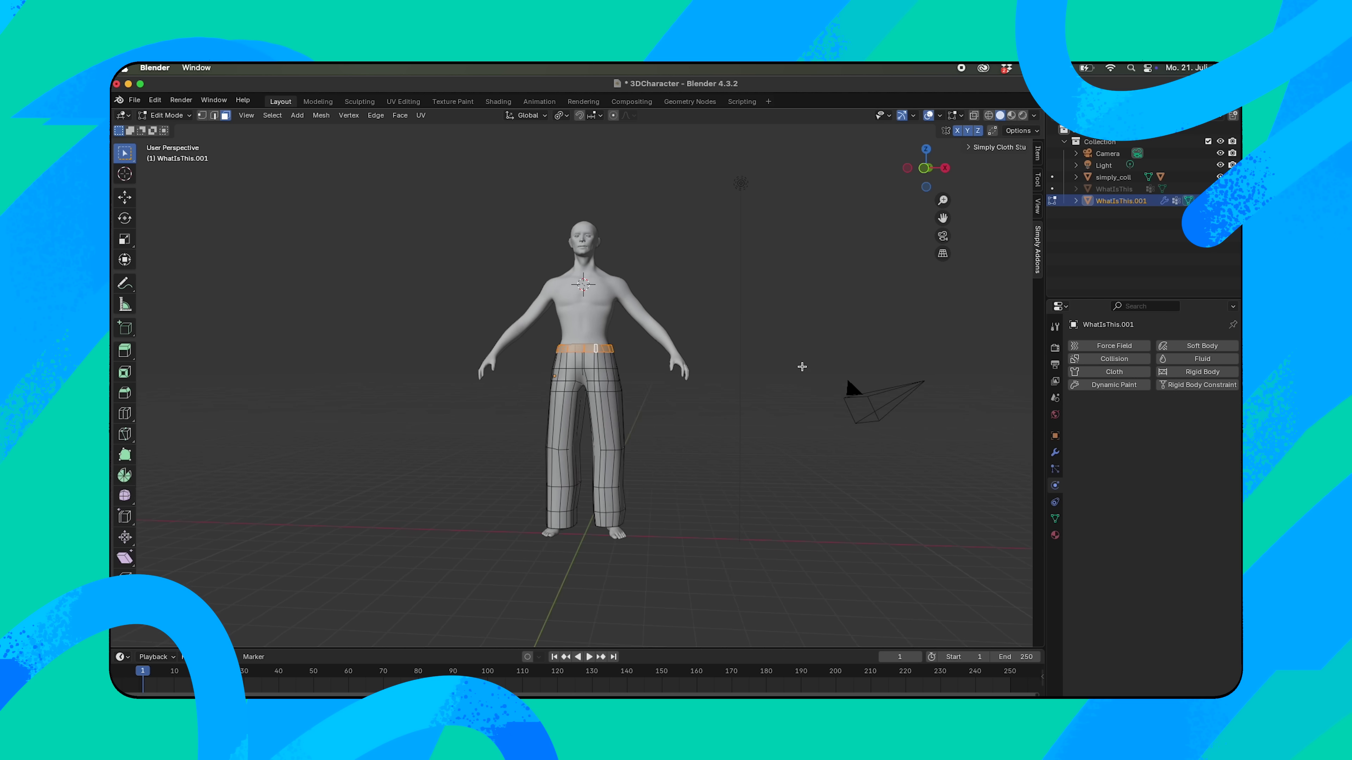
pyautogui.moveTo(802, 366); pyautogui.dragTo(393, 362, button='middle')
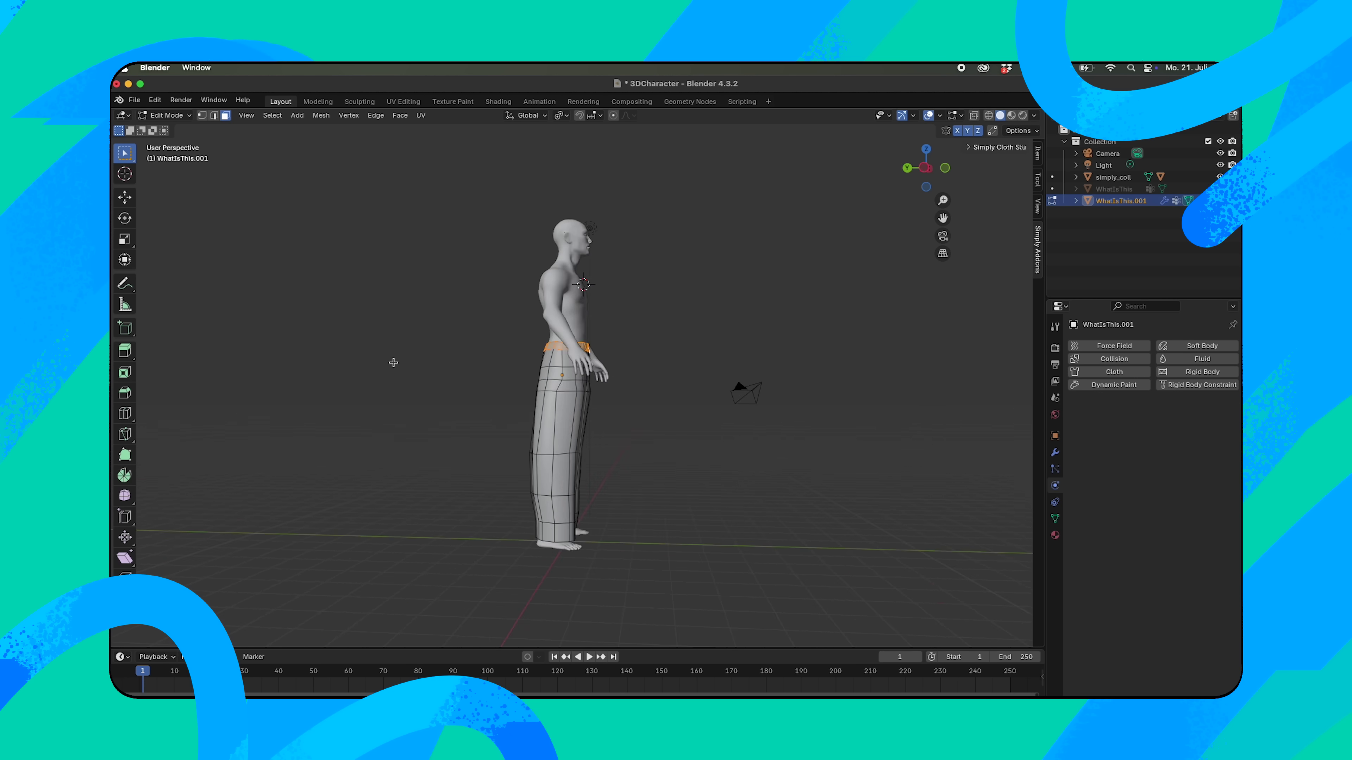
# Give the trousers Cloth physics pinned by the Belt group, and the body Collision
pyautogui.press('KP_1')
pyautogui.press('Tab')
pyautogui.click(1113, 372)
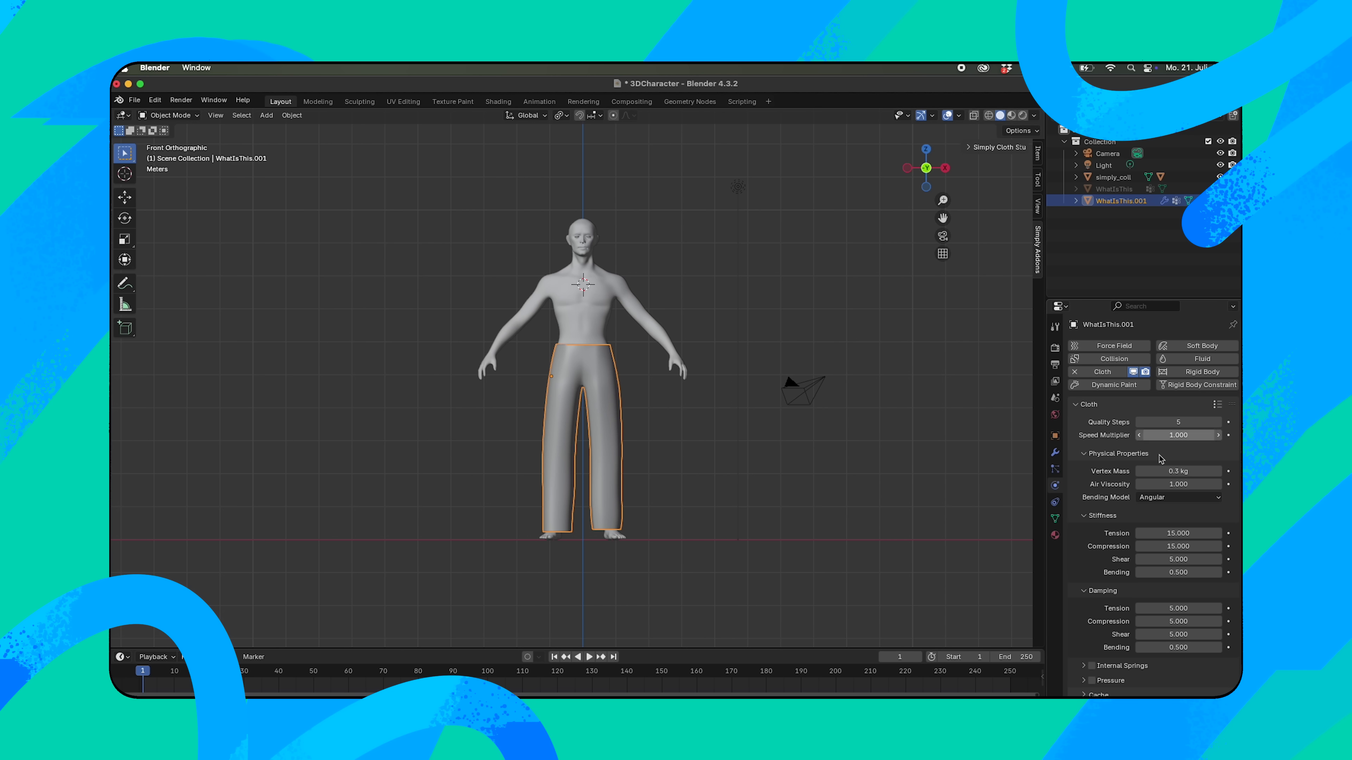
pyautogui.click(617, 315)
pyautogui.scroll(1, 617, 315)
pyautogui.click(1116, 360)
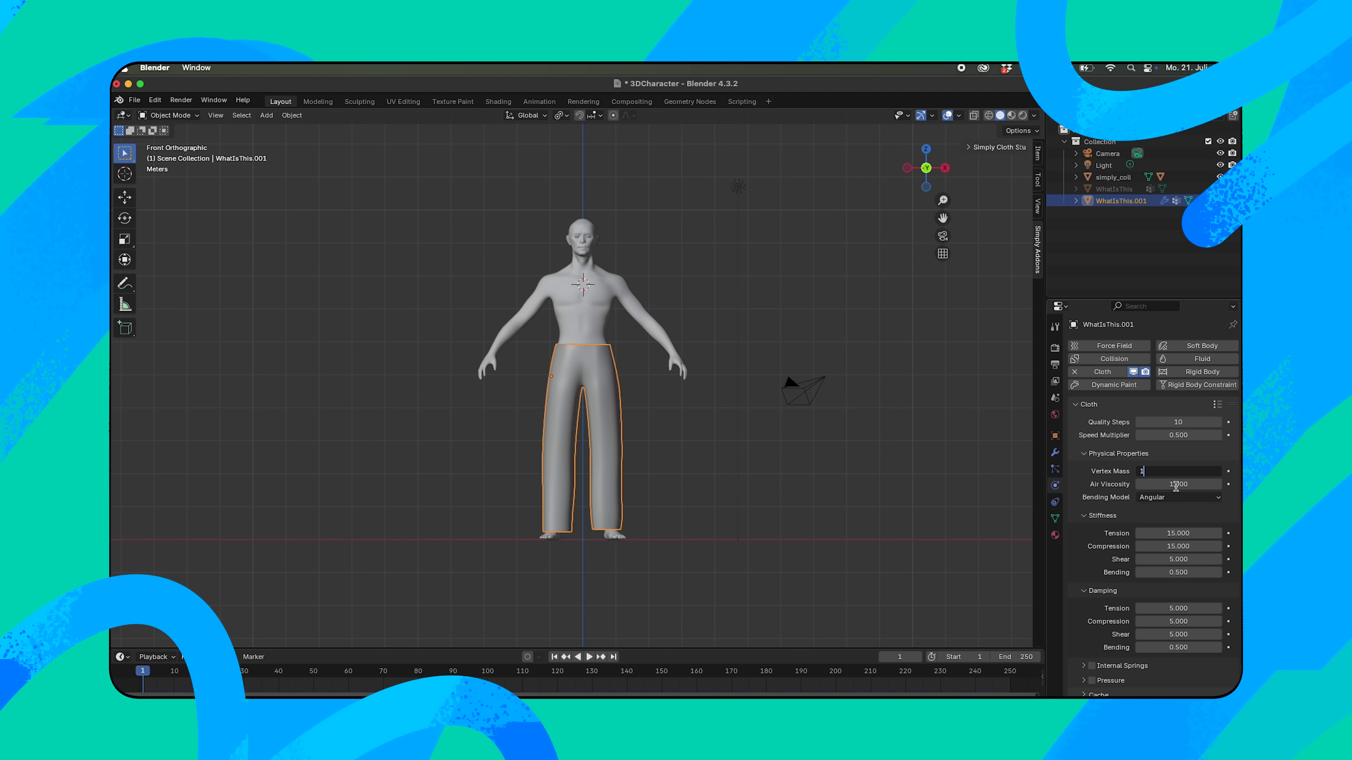
pyautogui.press('Return')
pyautogui.scroll(-5, 1144, 559)
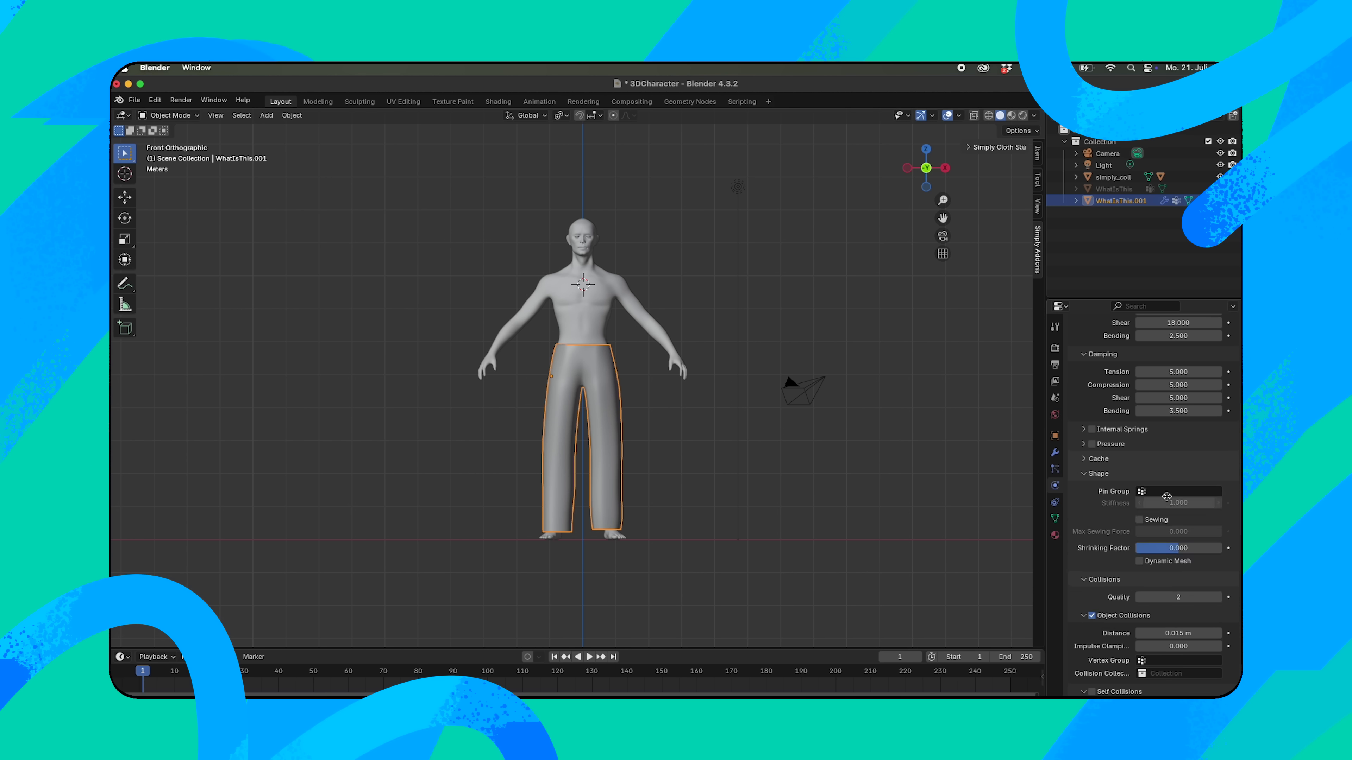
pyautogui.click(1182, 491)
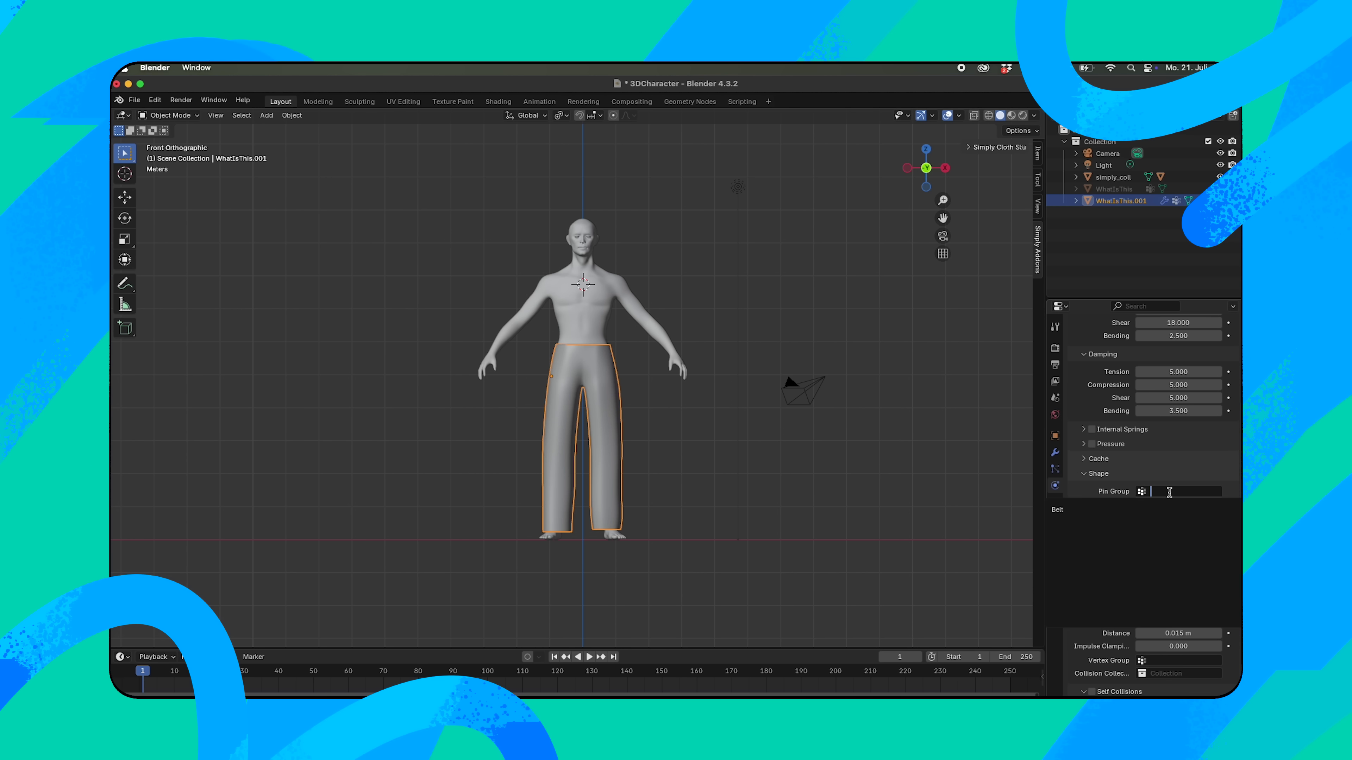
pyautogui.click(1059, 509)
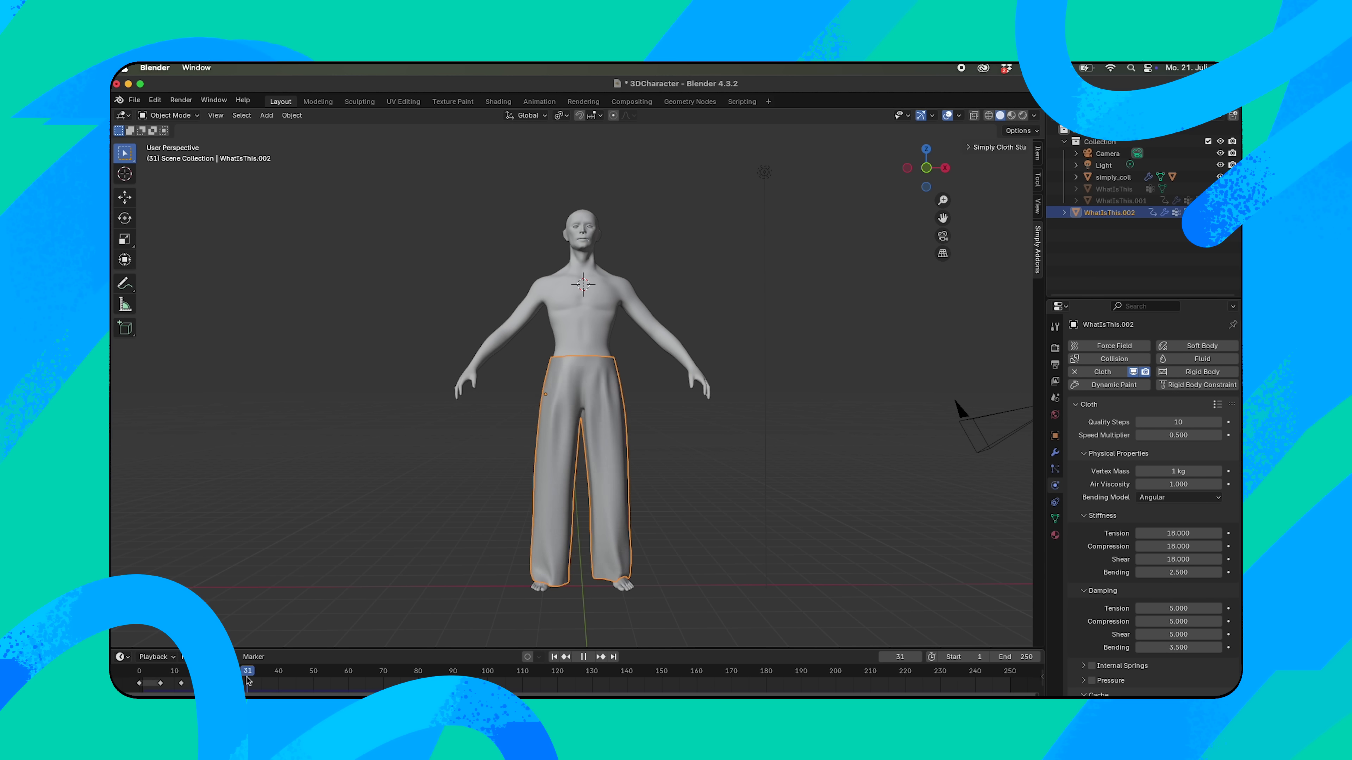
# Stop the cloth simulation at frame 31 and apply the Subdivision and Cloth modifiers
pyautogui.press('space')
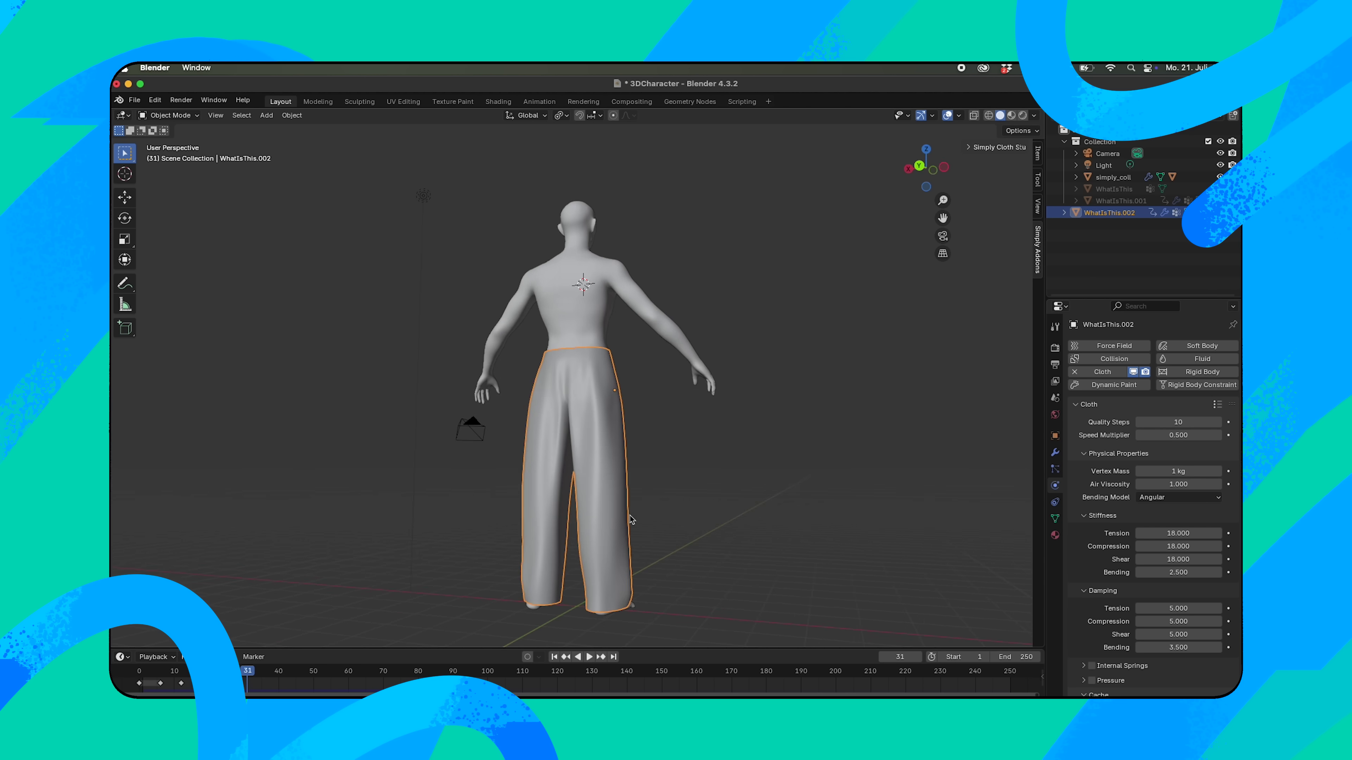
pyautogui.moveTo(658, 519); pyautogui.dragTo(590, 546, button='middle')
pyautogui.scroll(2, 645, 639)
pyautogui.keyDown('shift'); pyautogui.moveTo(669, 633); pyautogui.dragTo(542, 469, button='middle'); pyautogui.keyUp('shift')
pyautogui.scroll(2, 642, 487)
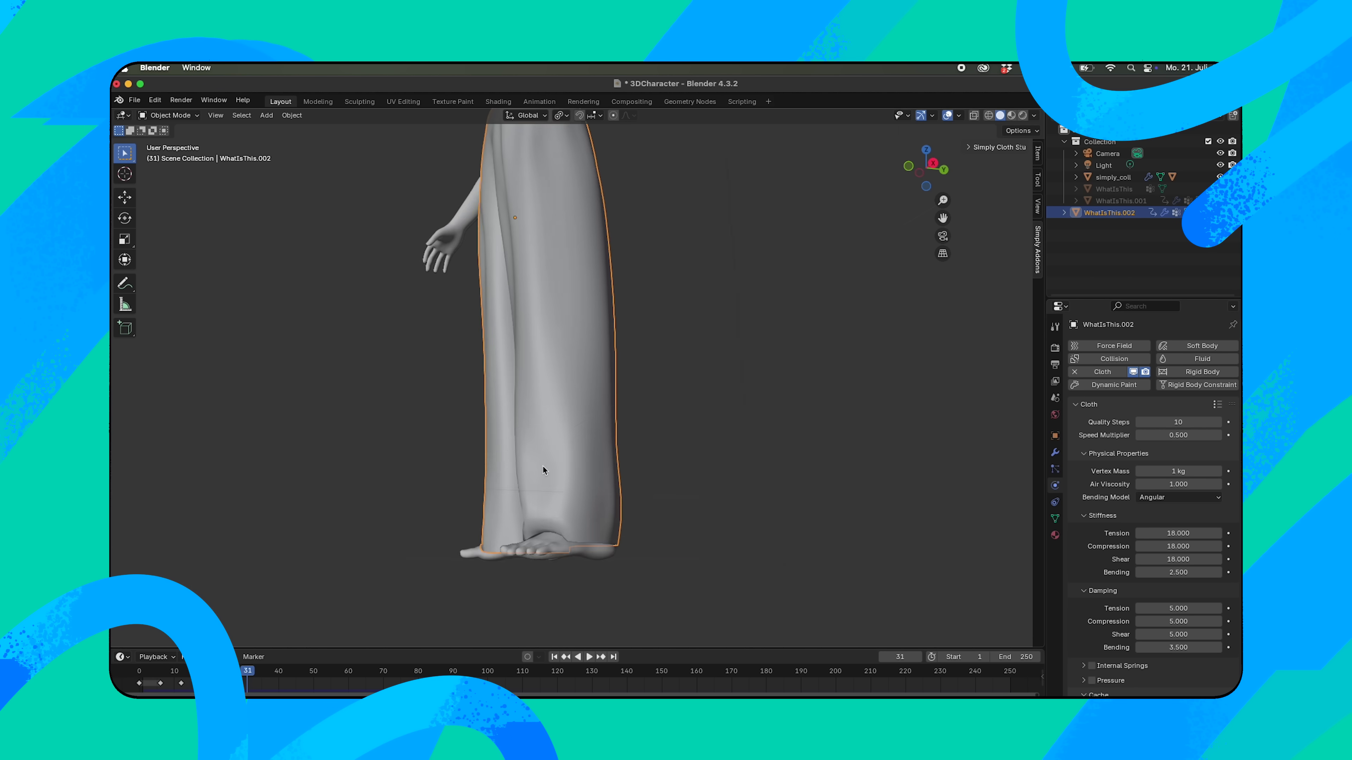
pyautogui.click(1055, 452)
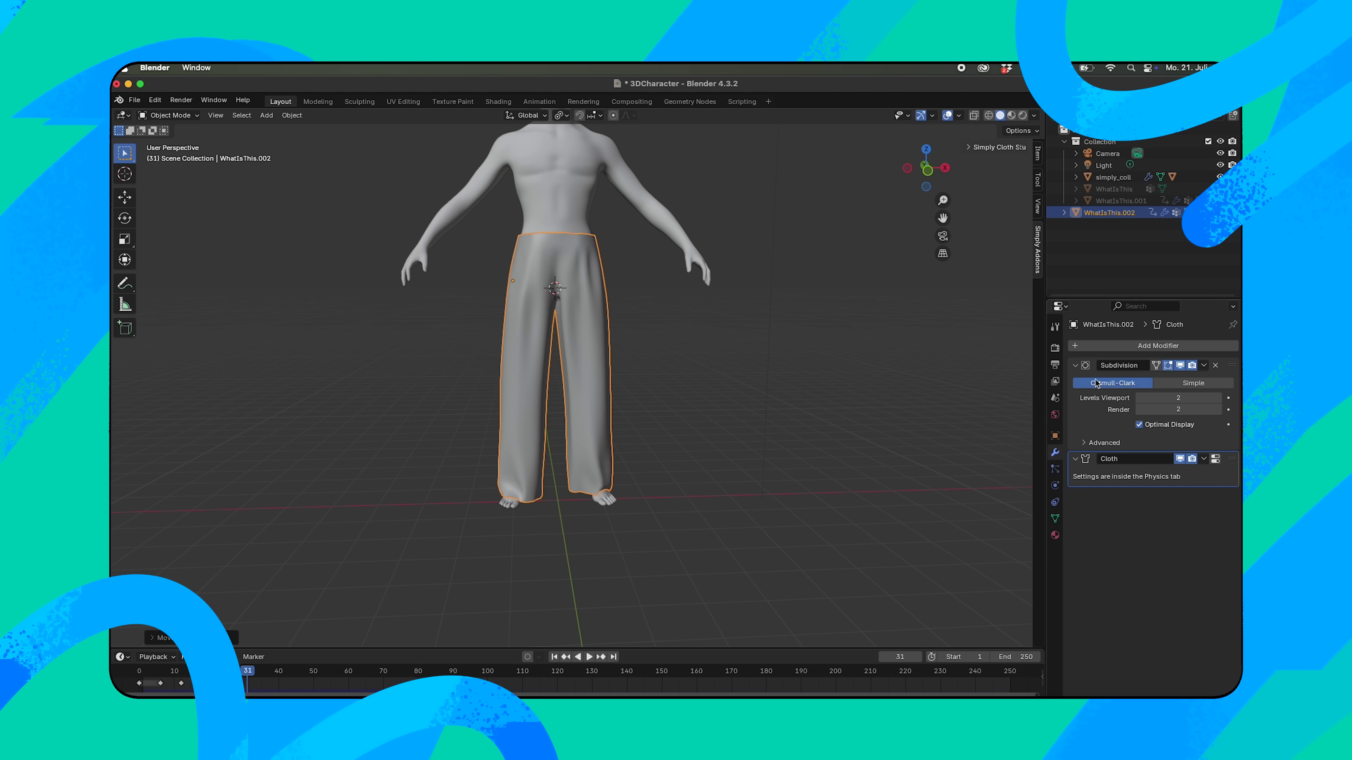
pyautogui.hotkey('ctrl', 'a')
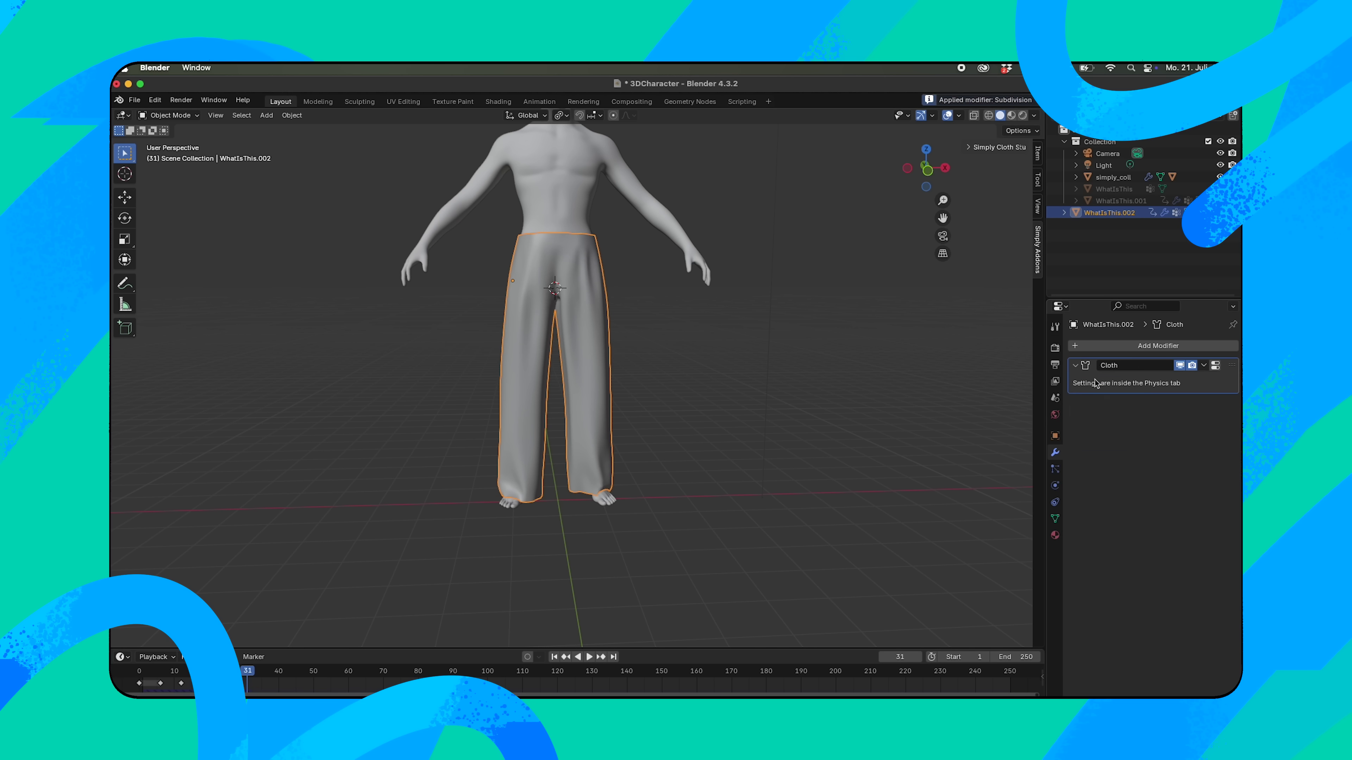
pyautogui.hotkey('ctrl', 'a')
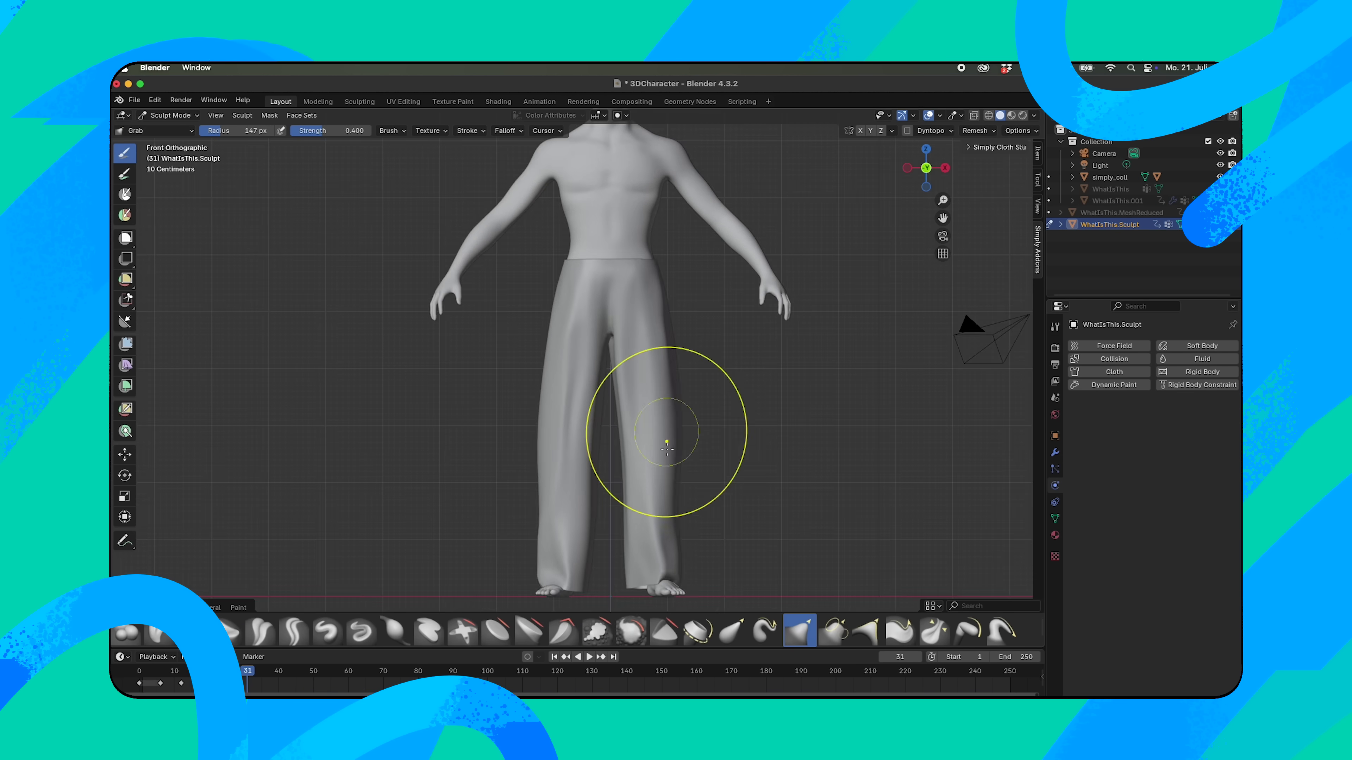
pyautogui.moveTo(667, 449)
pyautogui.mouseDown(button='middle')
pyautogui.moveTo(612, 553)
pyautogui.moveTo(564, 538)
pyautogui.mouseUp(button='middle')
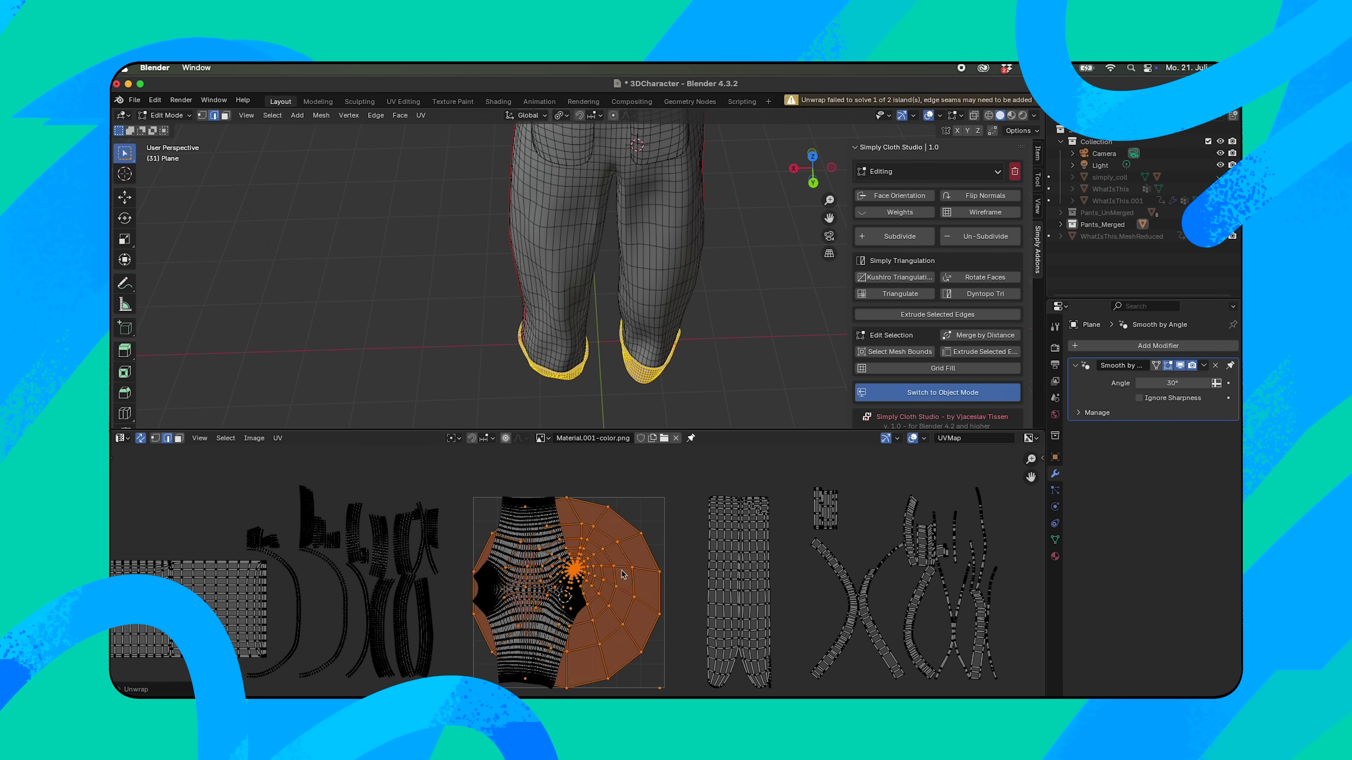
# Unwrap the whole trouser mesh, pack its UV islands, and export it as 3DCharacter.obj
pyautogui.press('a')
pyautogui.rightClick(506, 471)
pyautogui.click(564, 555)
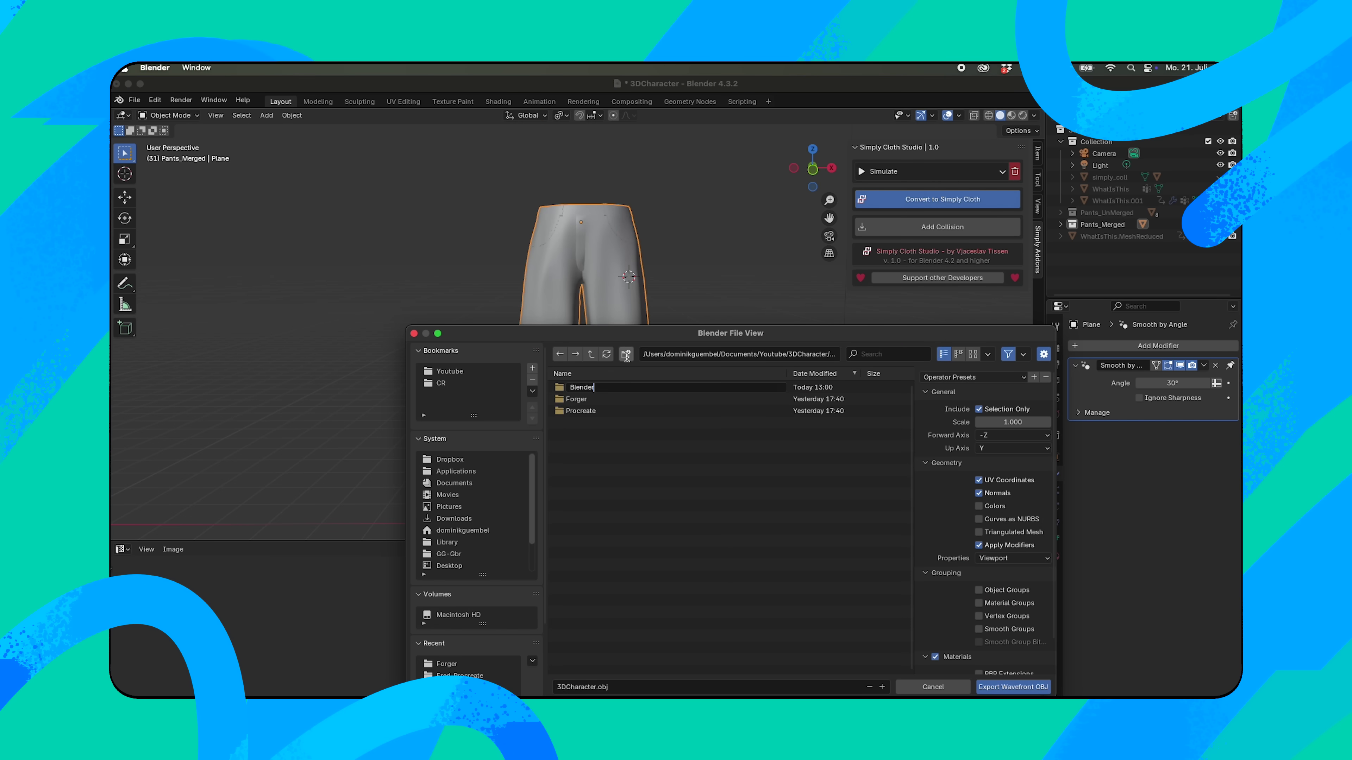
pyautogui.click(597, 687)
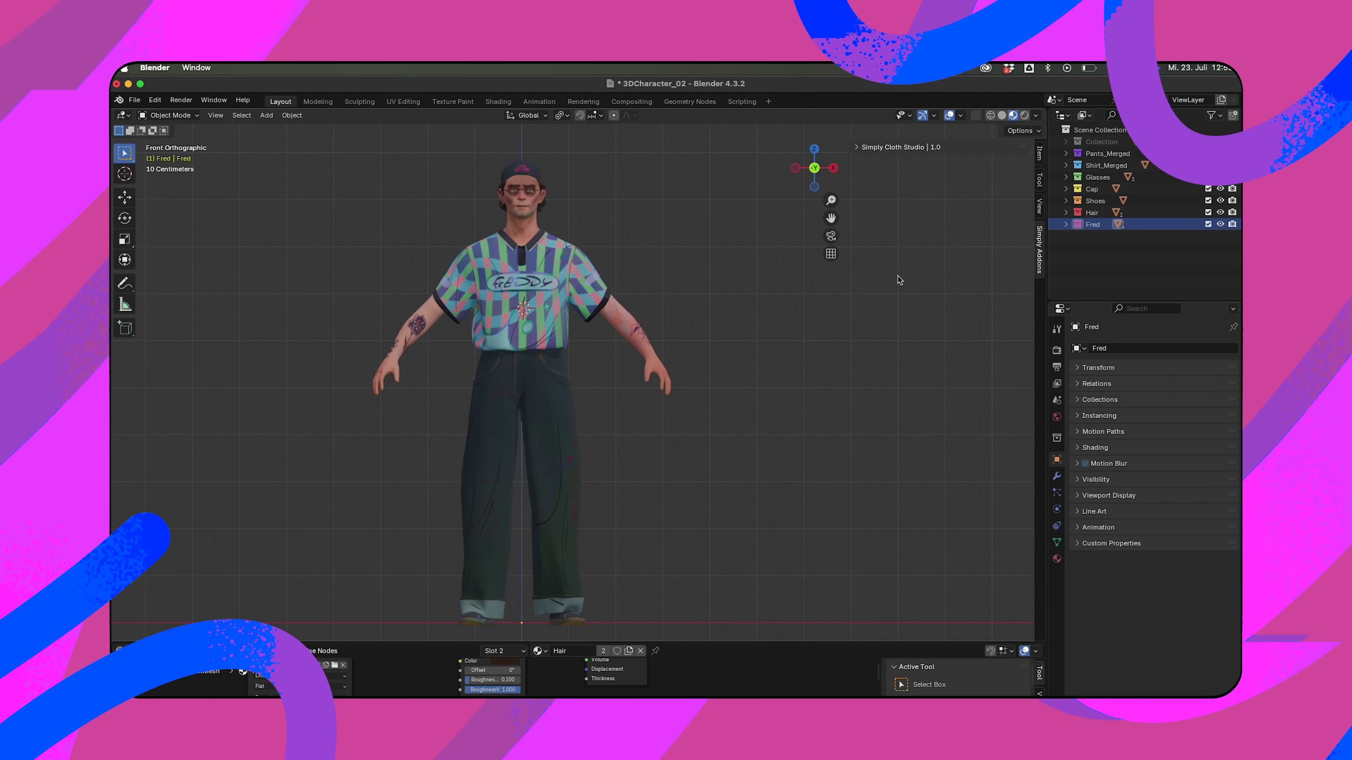
# Orbit and zoom around the dressed character to review its cap, glasses, patterned shirt and trousers
pyautogui.moveTo(855, 326); pyautogui.dragTo(559, 372, button='middle')
pyautogui.scroll(5, 326, 338)
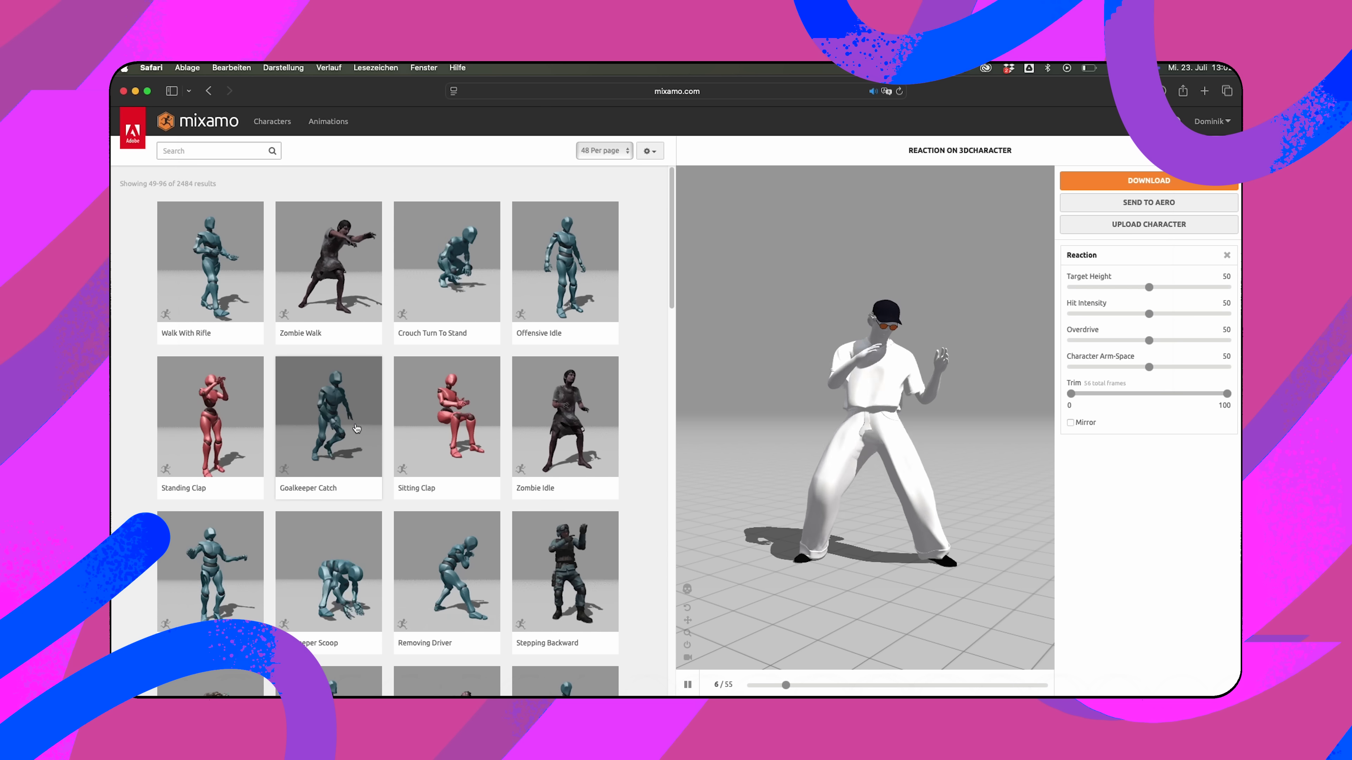
# Preview the Cow Milking animation and set the export format to FBX
pyautogui.scroll(-10, 329, 405)
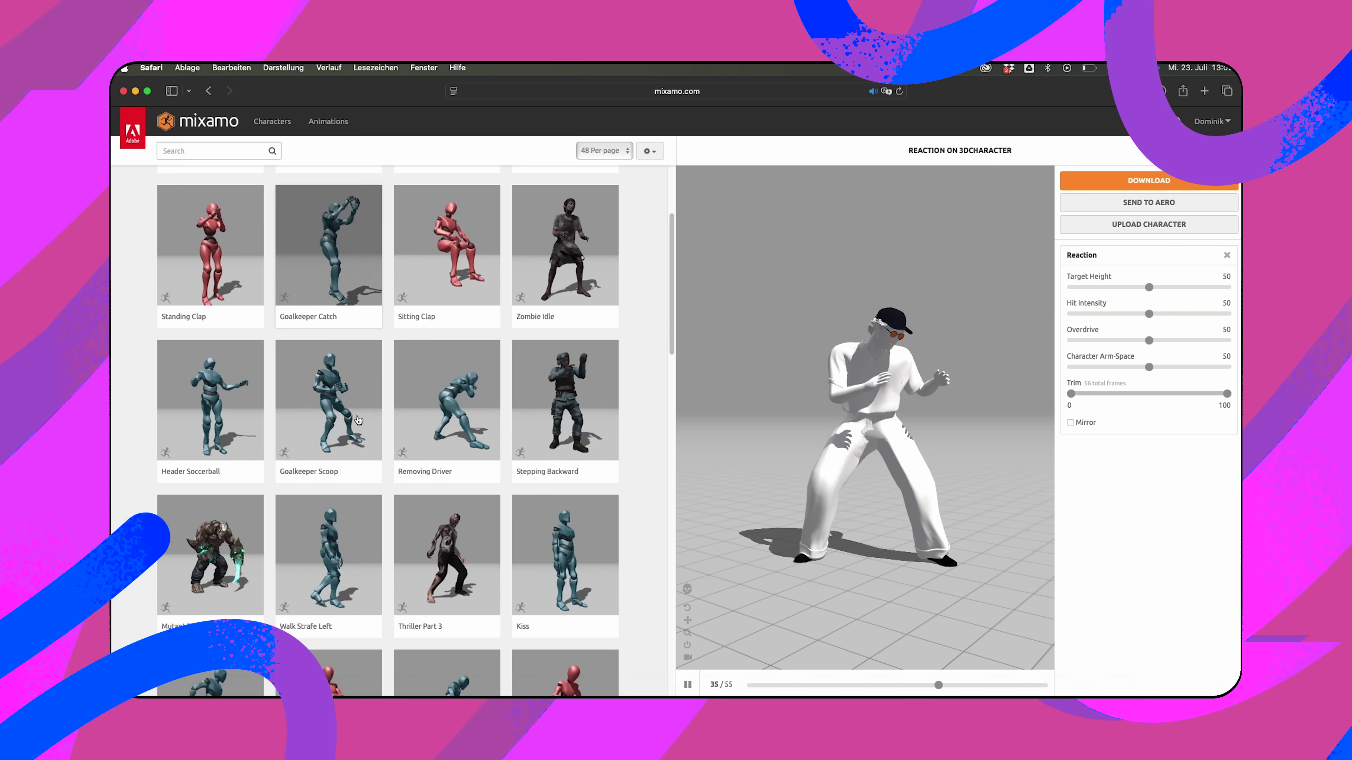
pyautogui.click(210, 237)
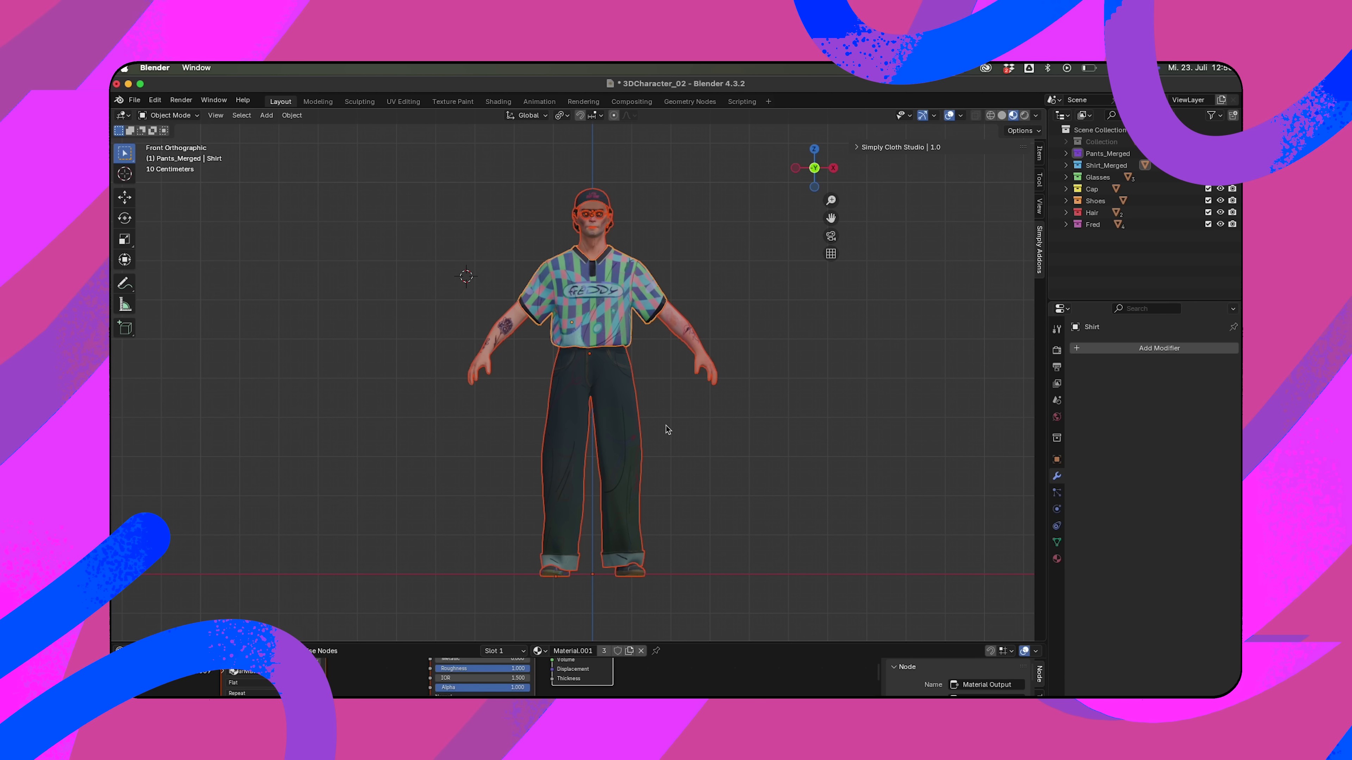
pyautogui.click(134, 99)
pyautogui.moveTo(166, 286)
pyautogui.click(277, 391)
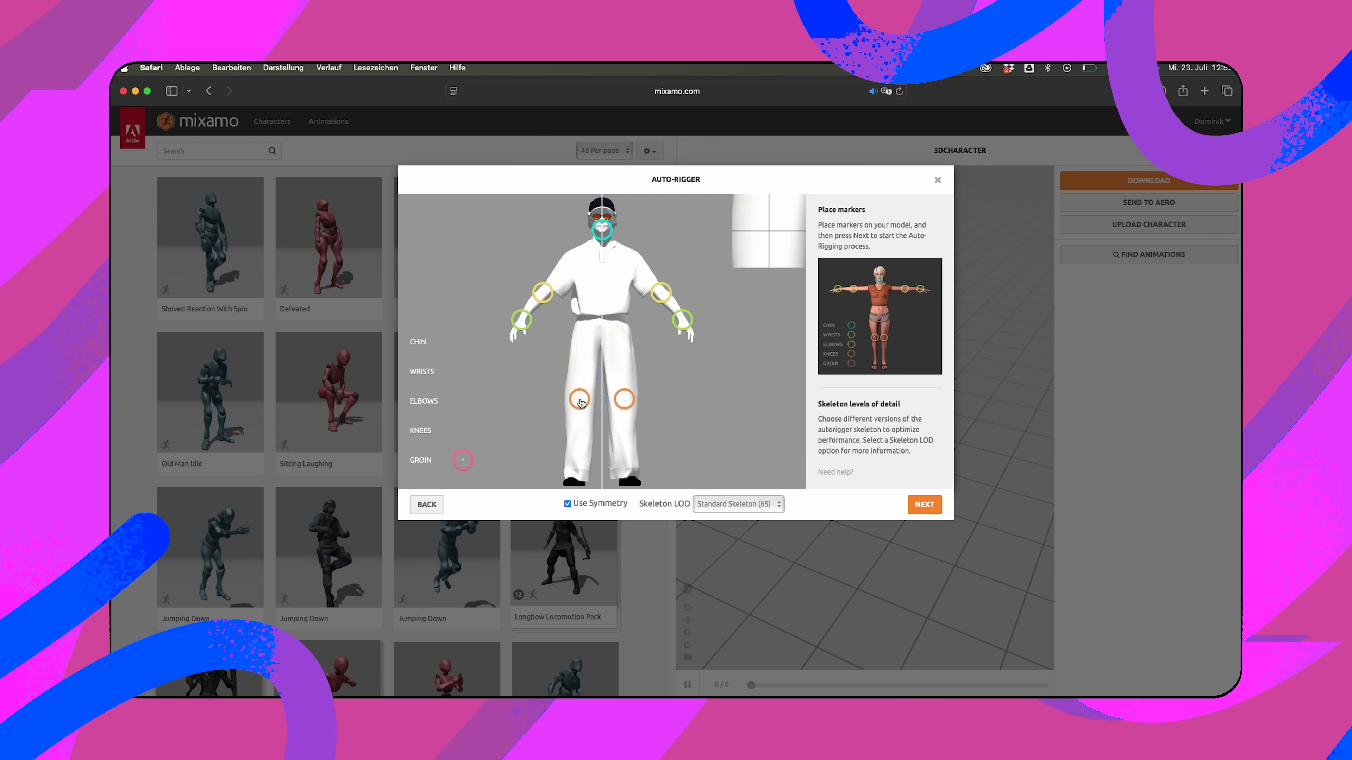
# Confirm the marker placement, auto-rig the character and accept the rigged result
pyautogui.click(926, 505)
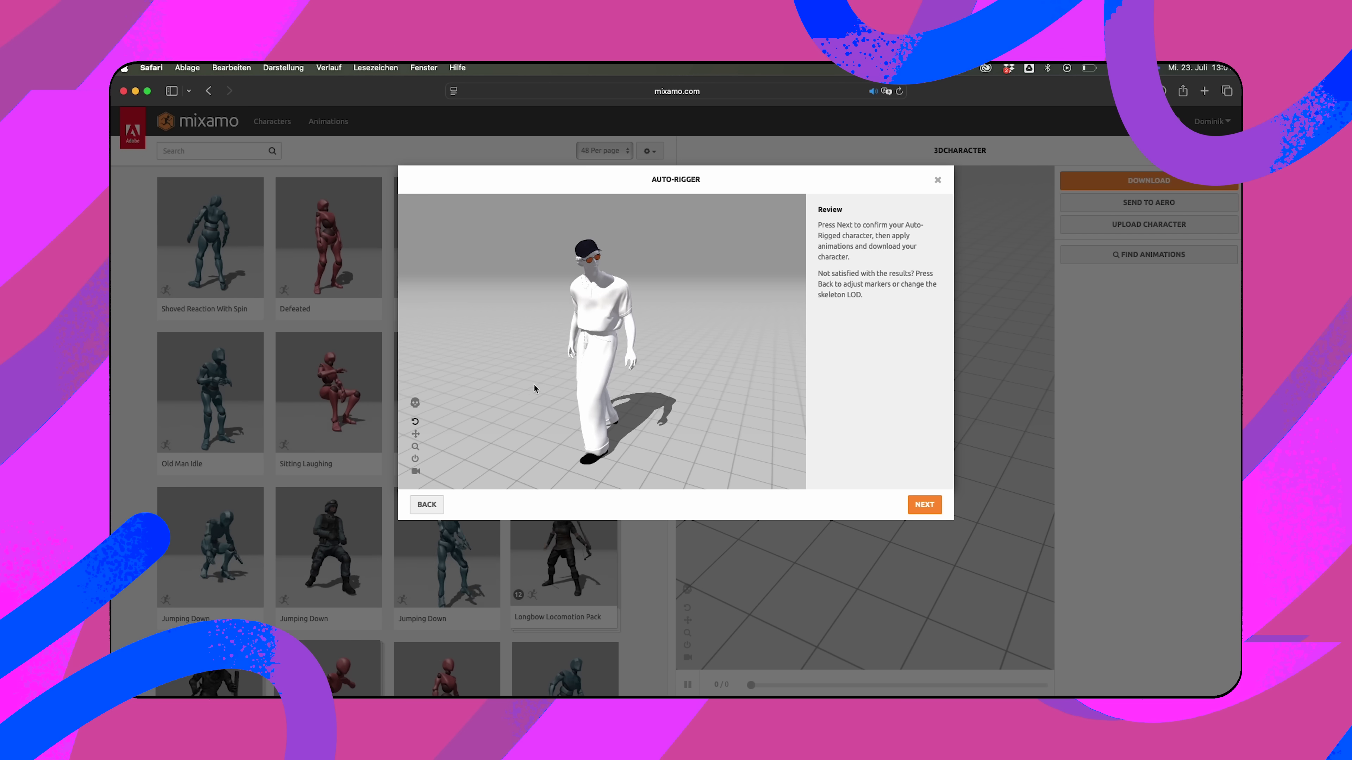
pyautogui.moveTo(534, 387); pyautogui.dragTo(787, 387)
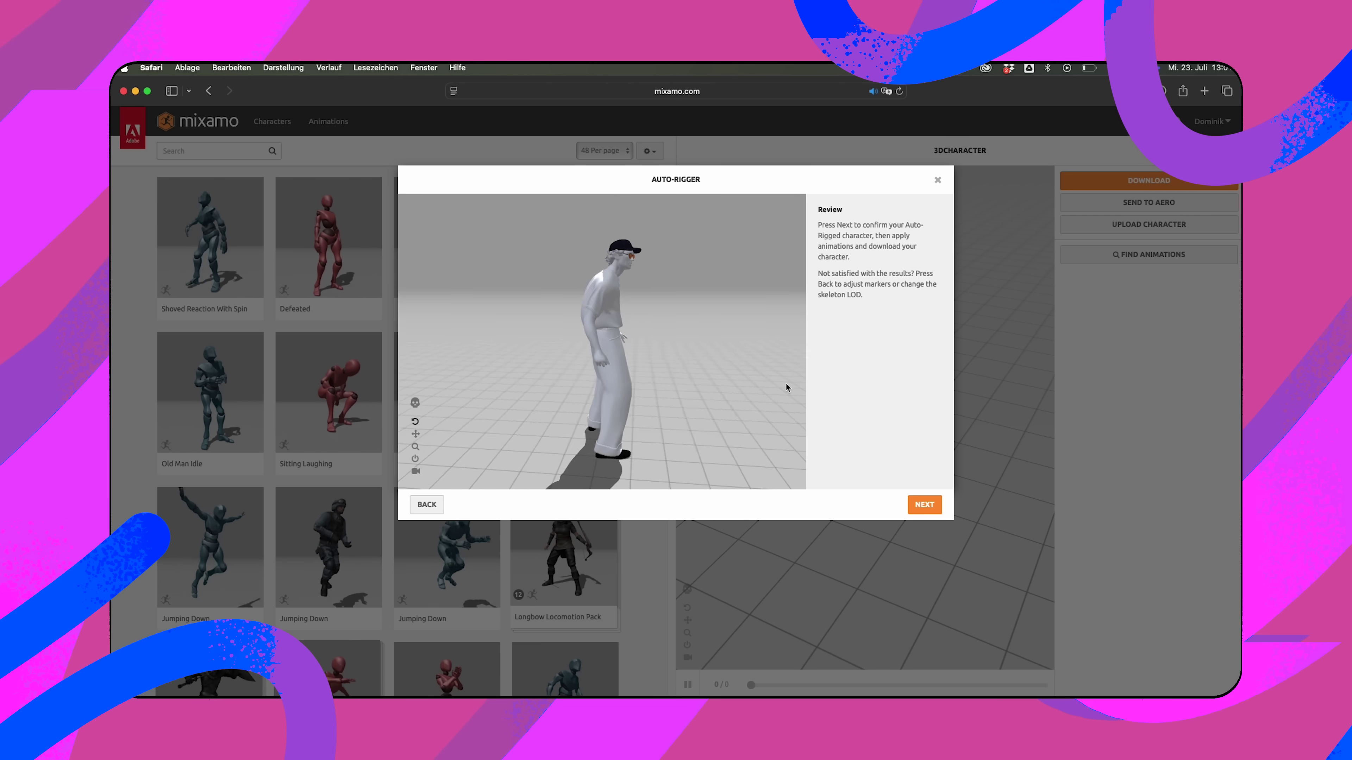
pyautogui.click(924, 504)
# Put the rigged character in the T-Pose and bring up its download settings
pyautogui.scroll(-10, 420, 485)
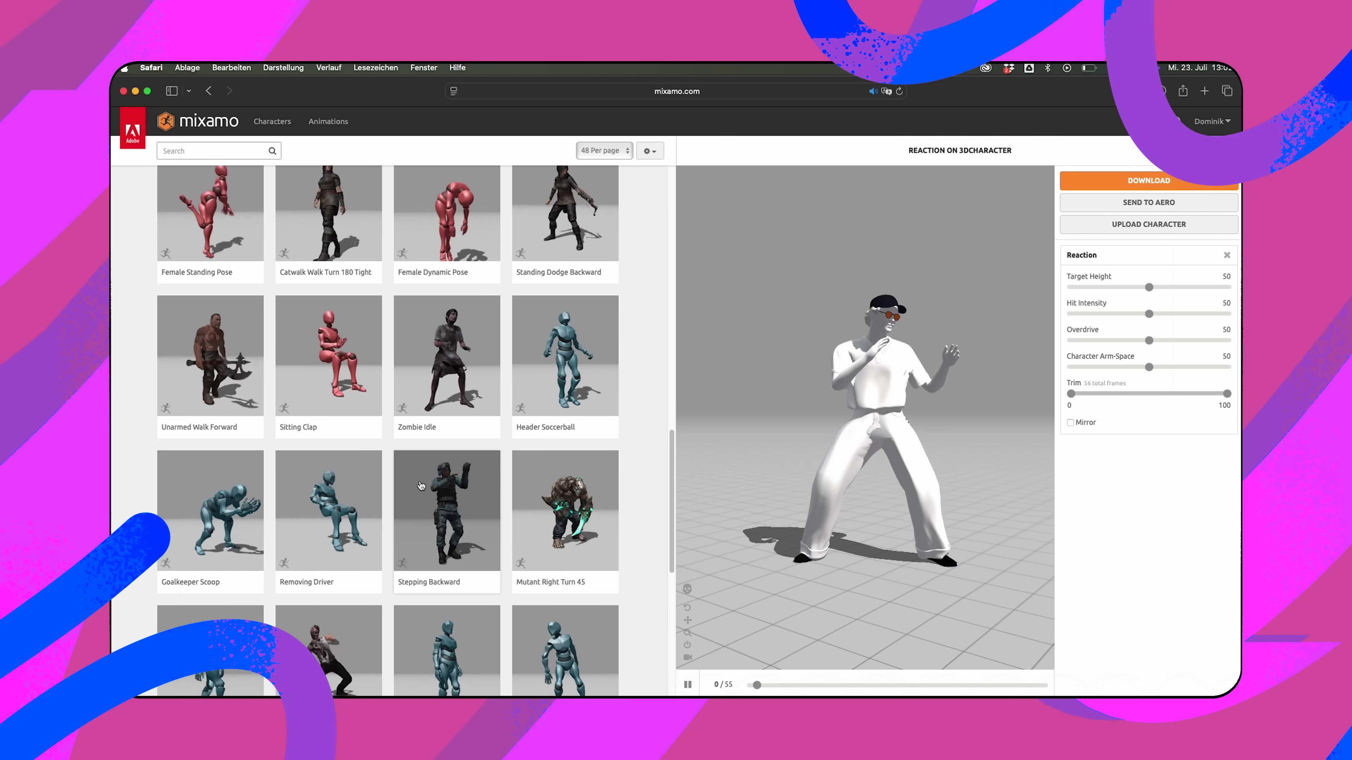
pyautogui.scroll(5, 420, 485)
pyautogui.click(328, 458)
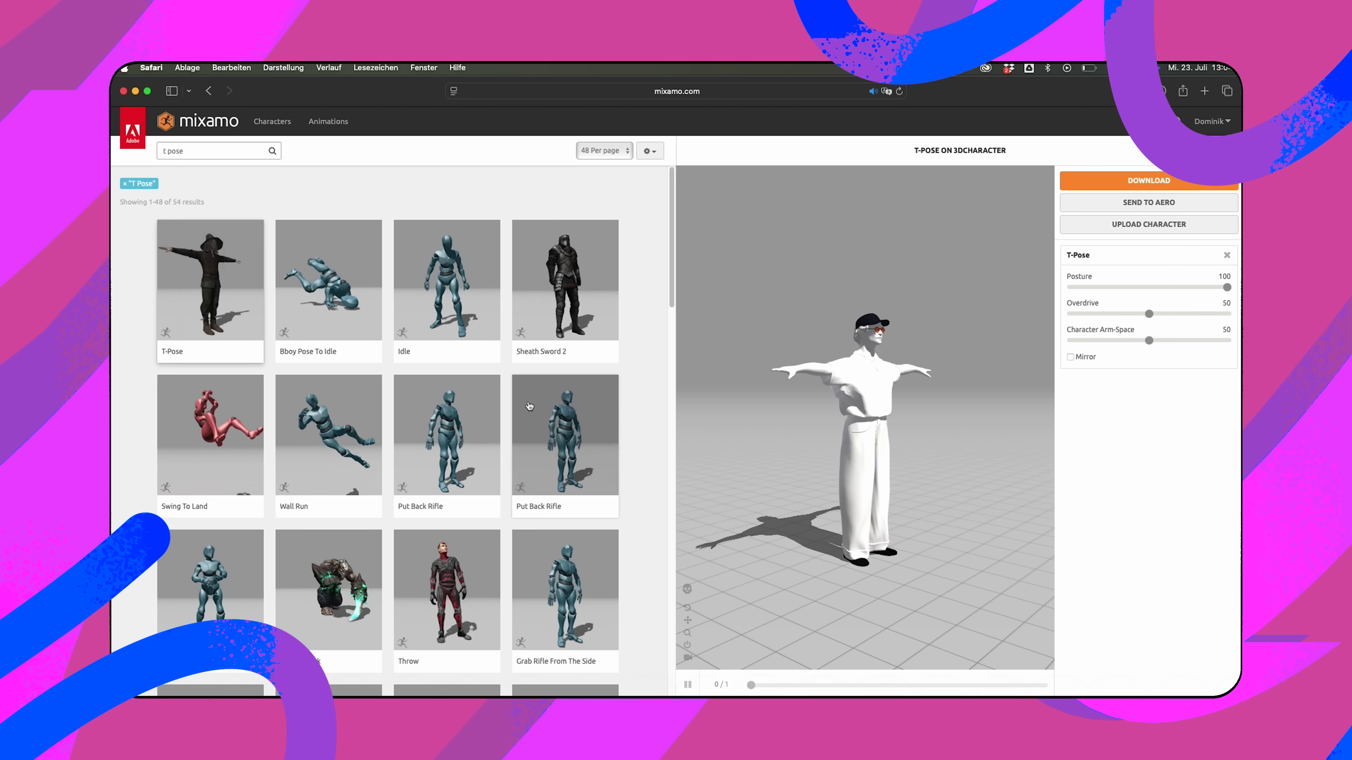
pyautogui.moveTo(968, 435); pyautogui.dragTo(913, 440)
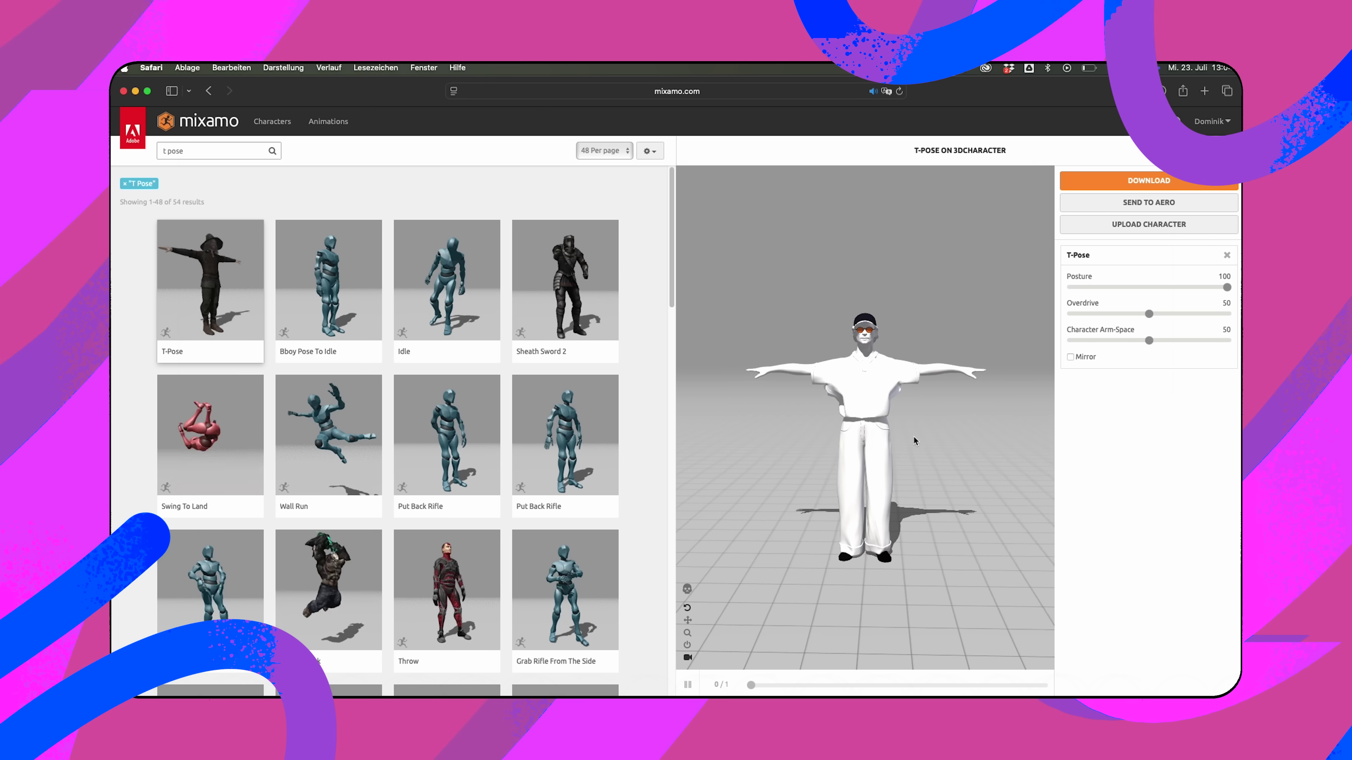
pyautogui.click(1148, 180)
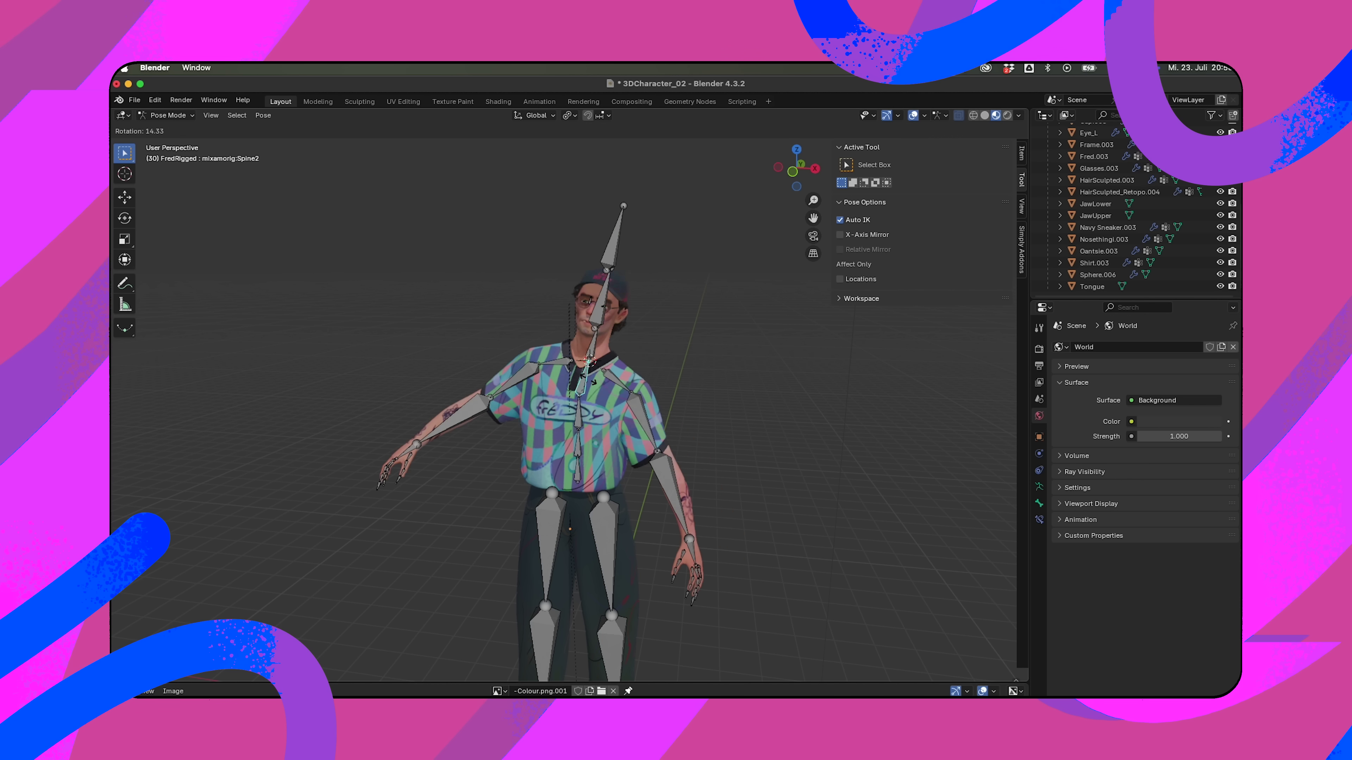
# Try pulling the RightHand and raising the RightArm, then undo the arm rotation
pyautogui.moveTo(428, 505); pyautogui.dragTo(431, 494)
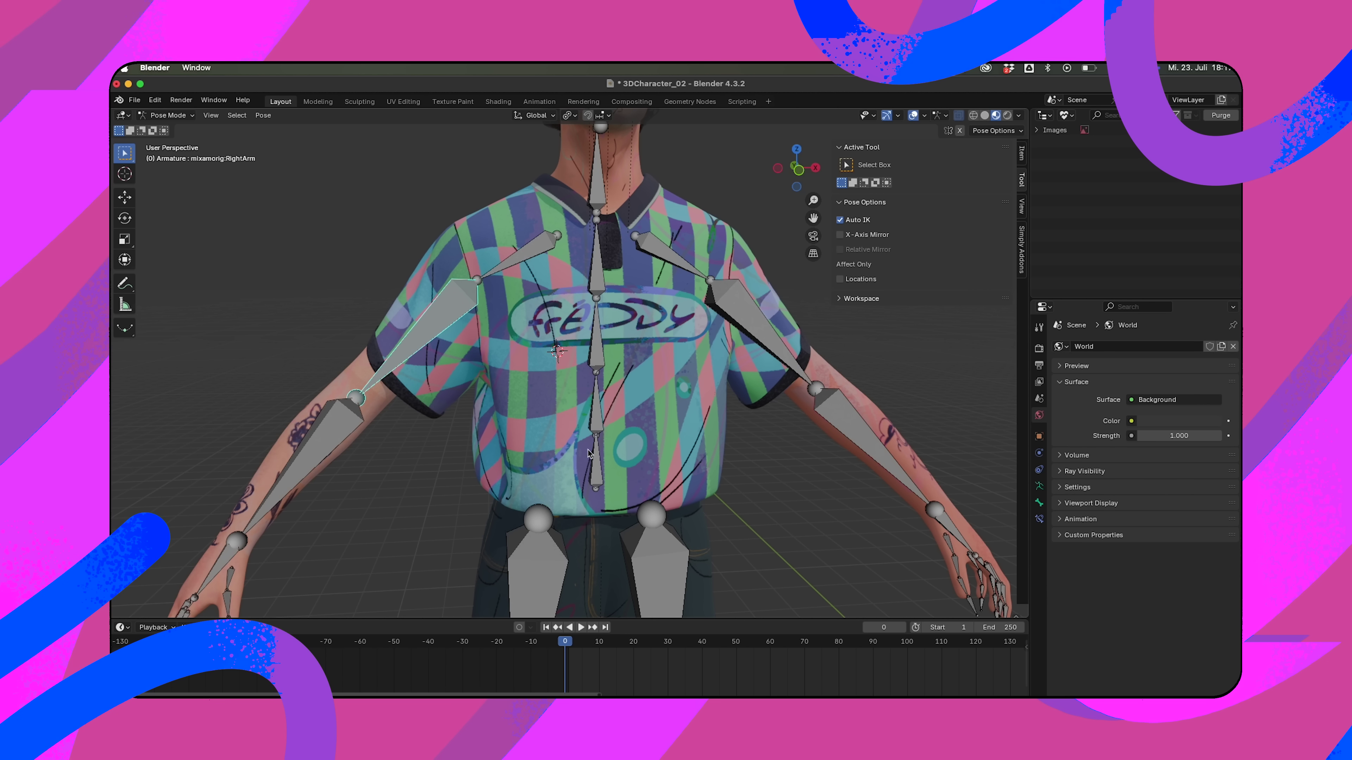
pyautogui.press('r')
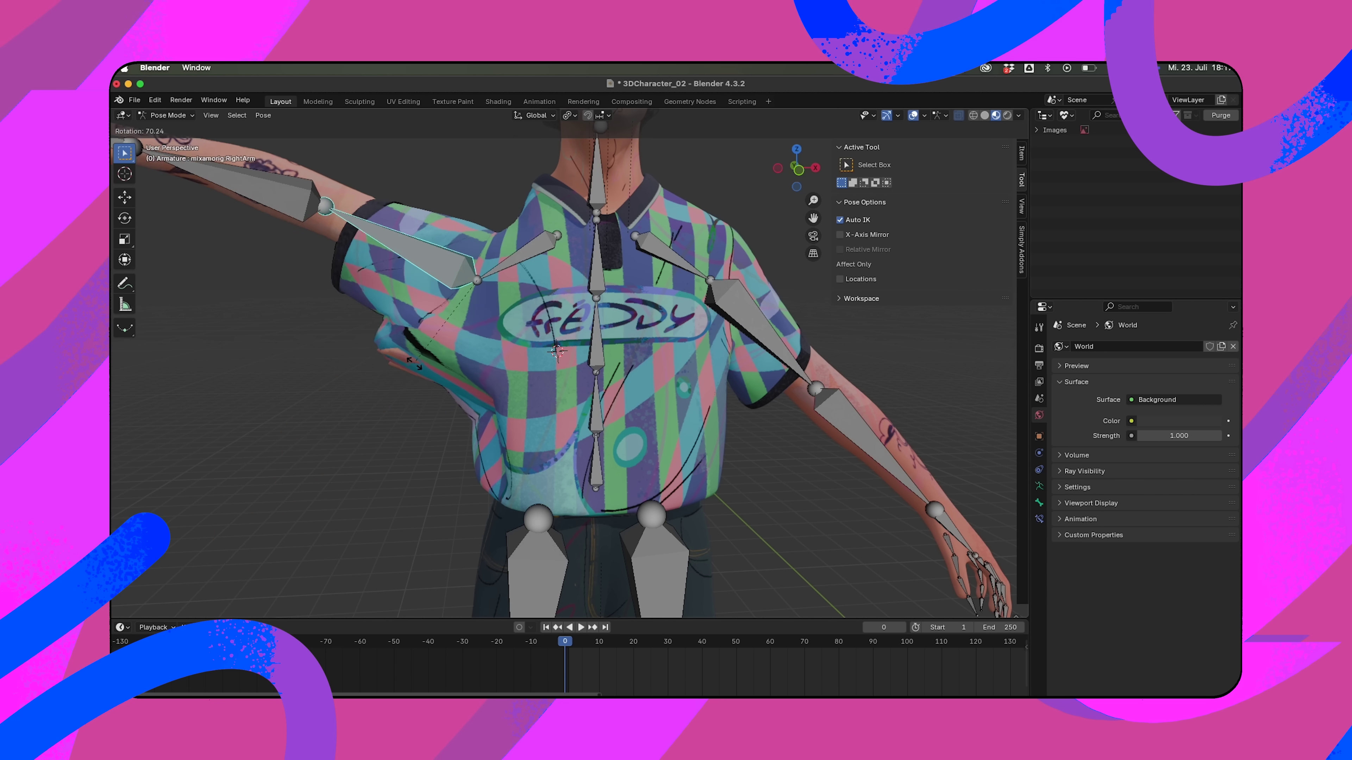
pyautogui.click(559, 421)
pyautogui.moveTo(559, 421); pyautogui.dragTo(522, 382, button='middle')
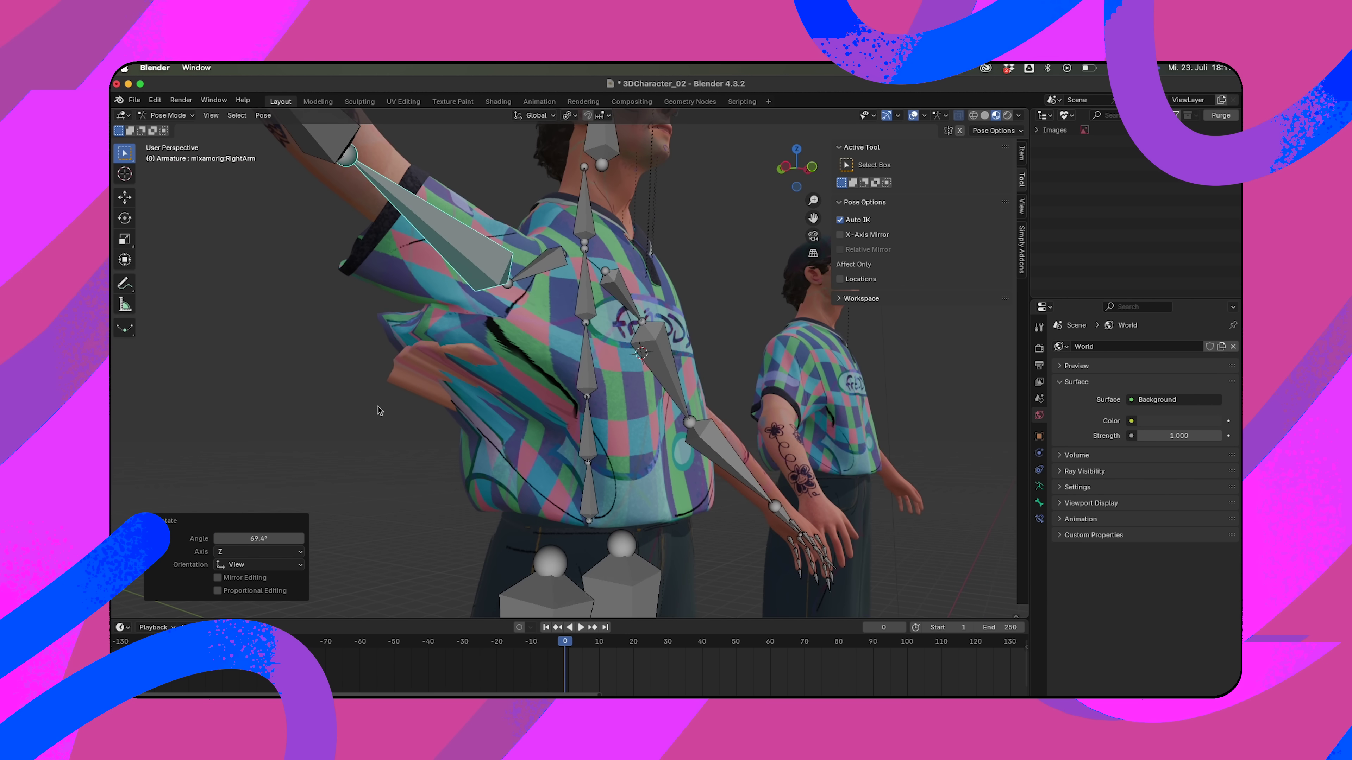
pyautogui.hotkey('ctrl', 'z')
pyautogui.moveTo(479, 332); pyautogui.dragTo(549, 359, button='middle')
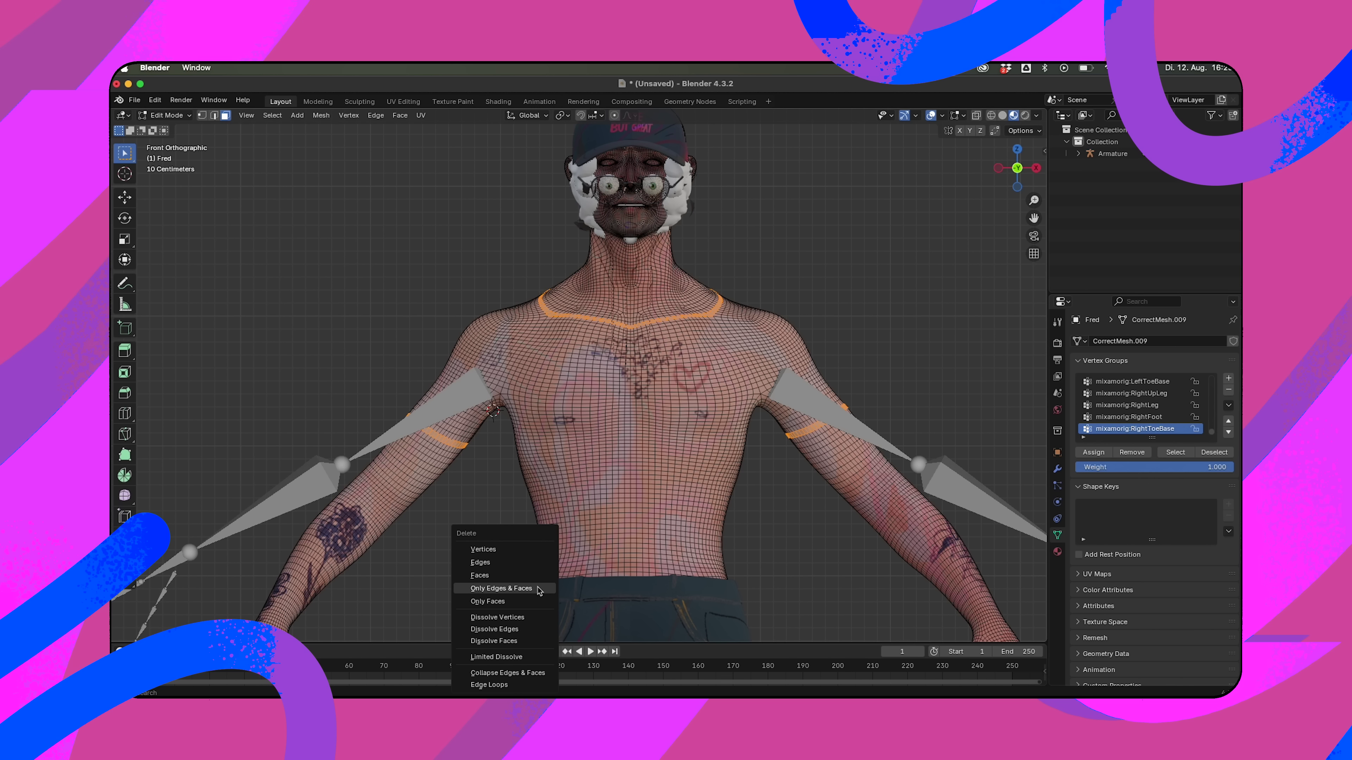
# Delete the neck, upper-arm and torso faces hidden under the shirt
pyautogui.click(522, 575)
pyautogui.press('l')
pyautogui.press('x')
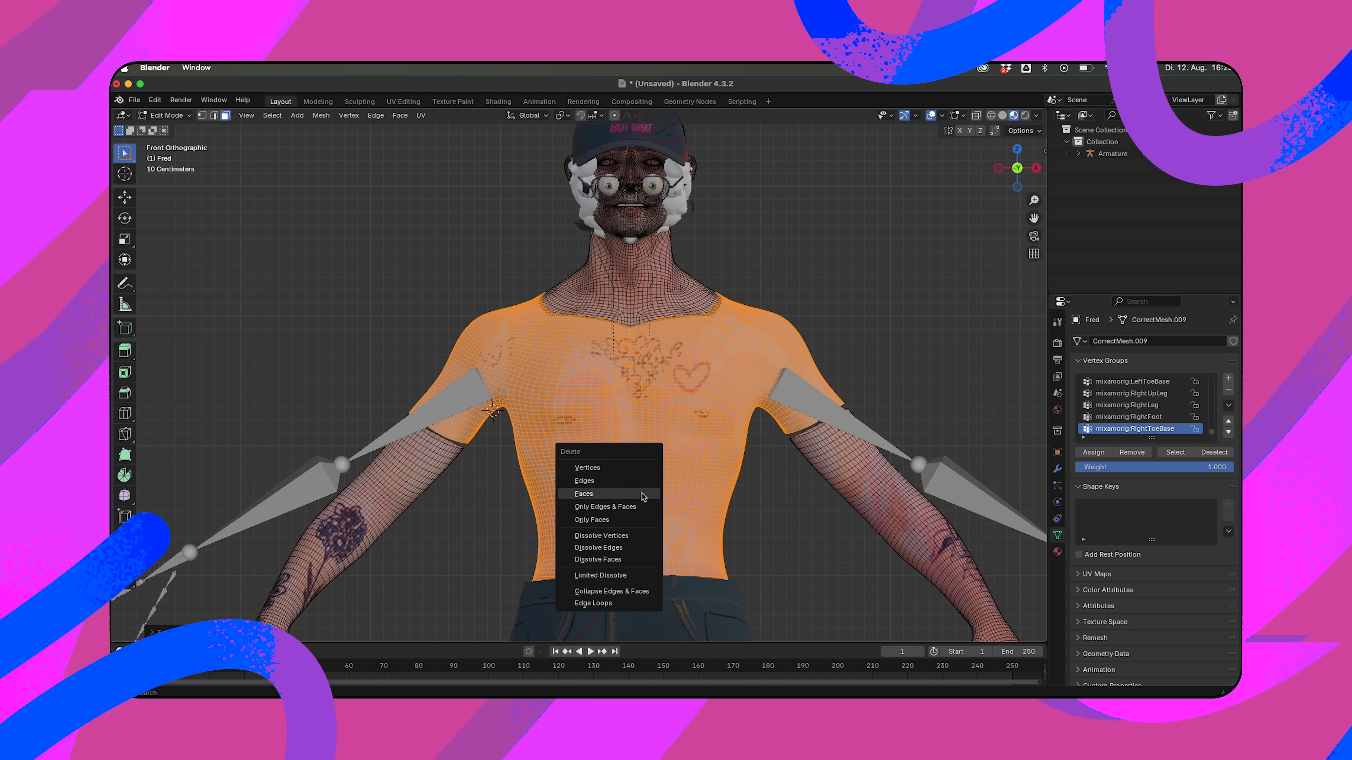
pyautogui.click(641, 493)
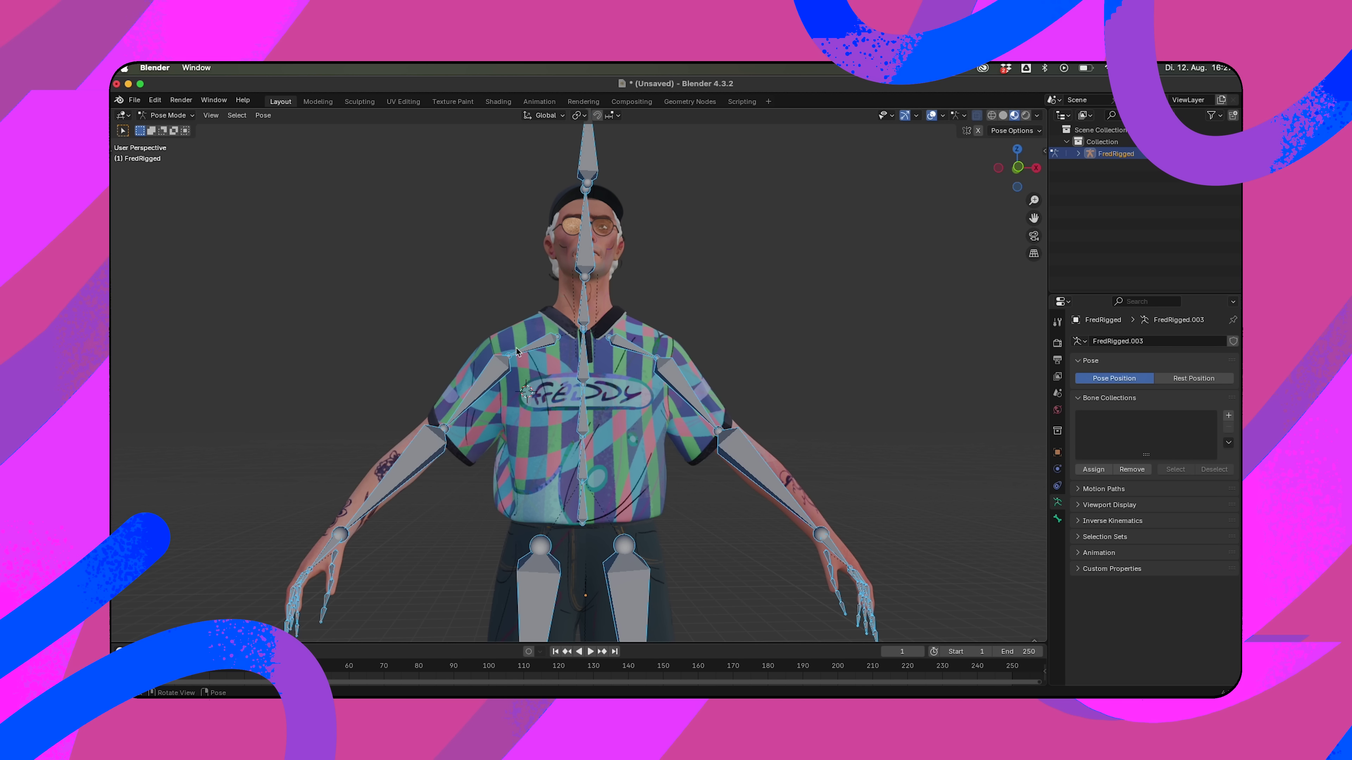
# Select the RightArm bone, start a rotation and cancel it
pyautogui.click(490, 384)
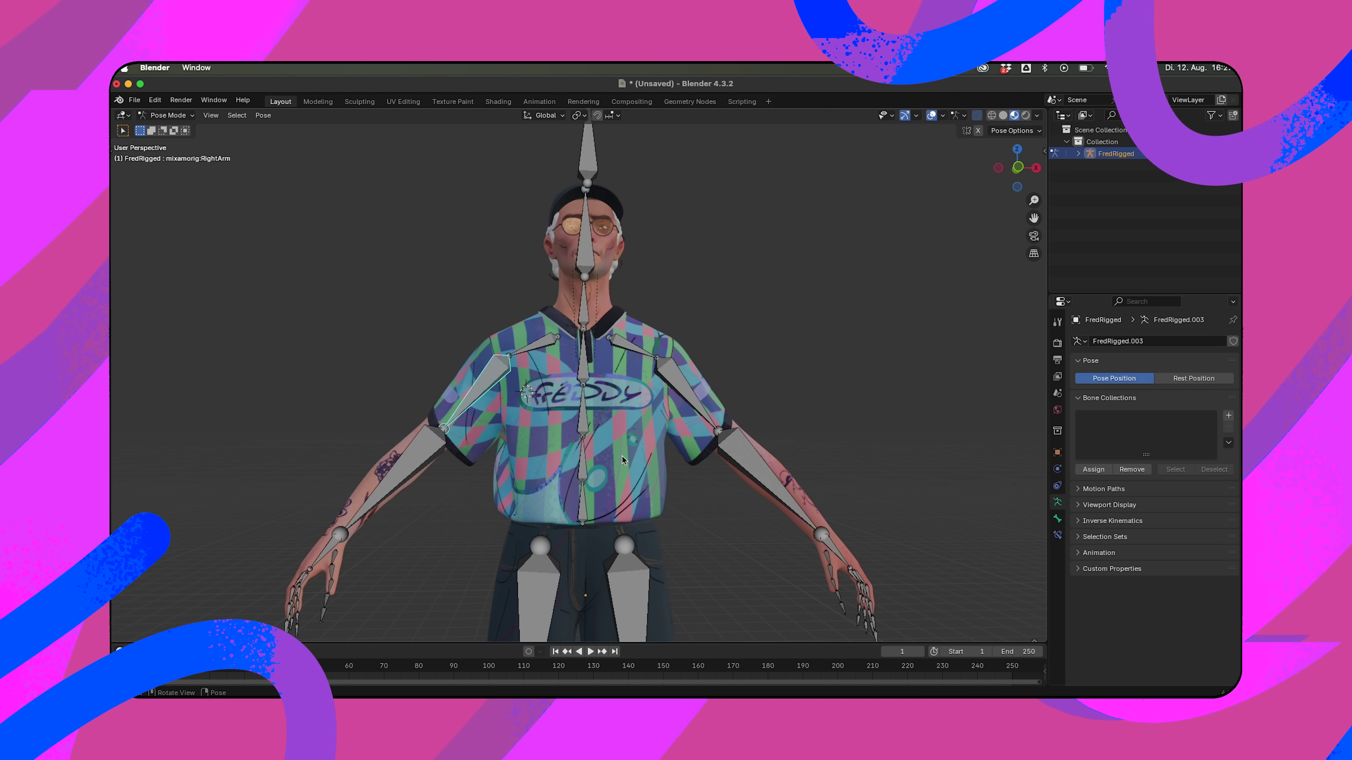
pyautogui.press('r')
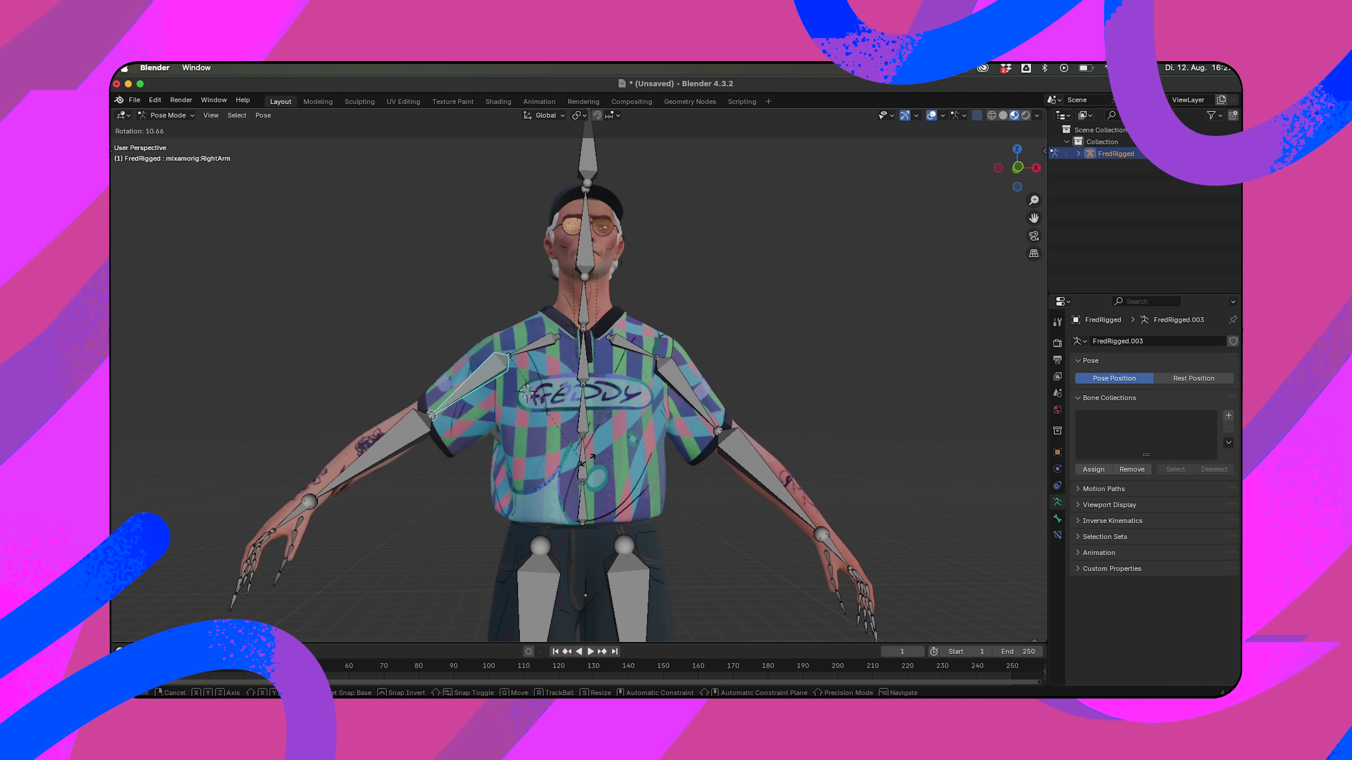
pyautogui.rightClick(540, 383)
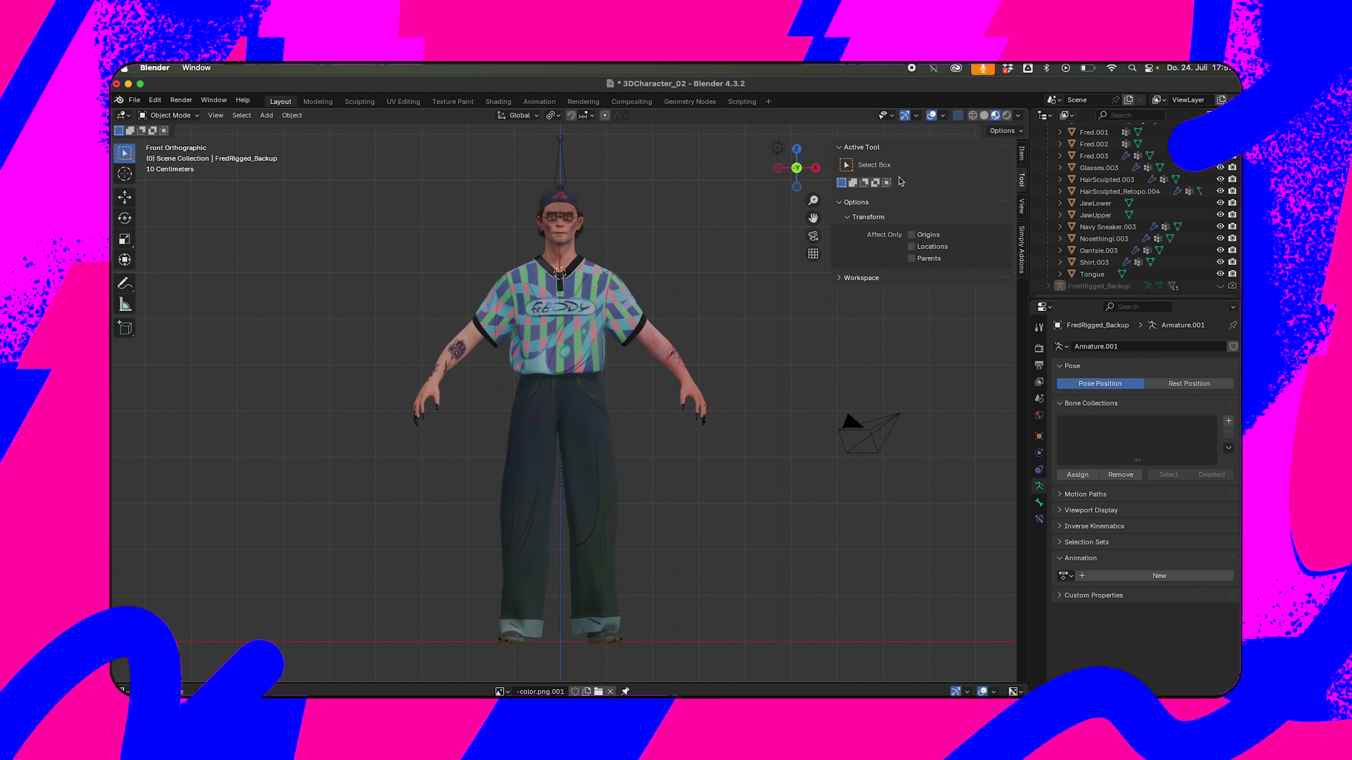
# Select the head mesh Fred.003 and step the animation back to frame 39
pyautogui.scroll(6, 586, 268)
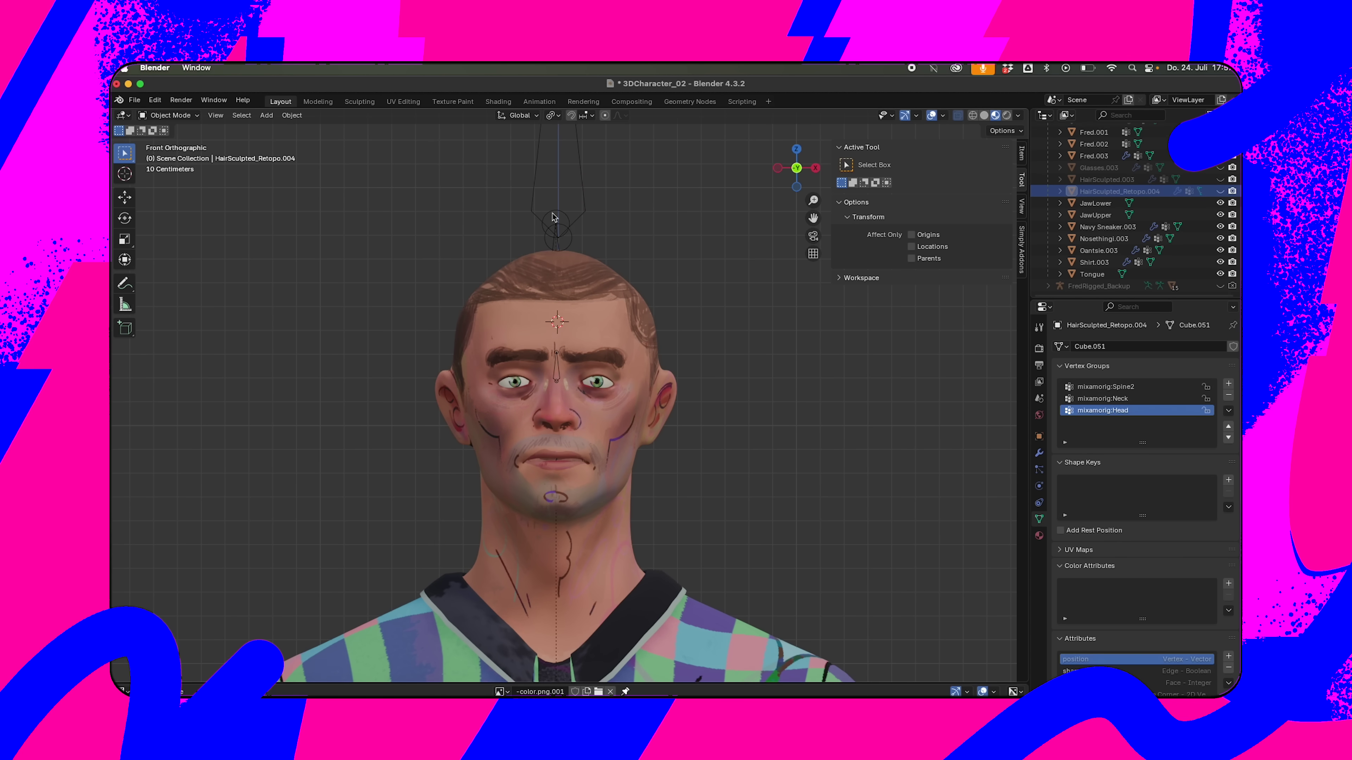
pyautogui.moveTo(484, 180); pyautogui.dragTo(634, 264)
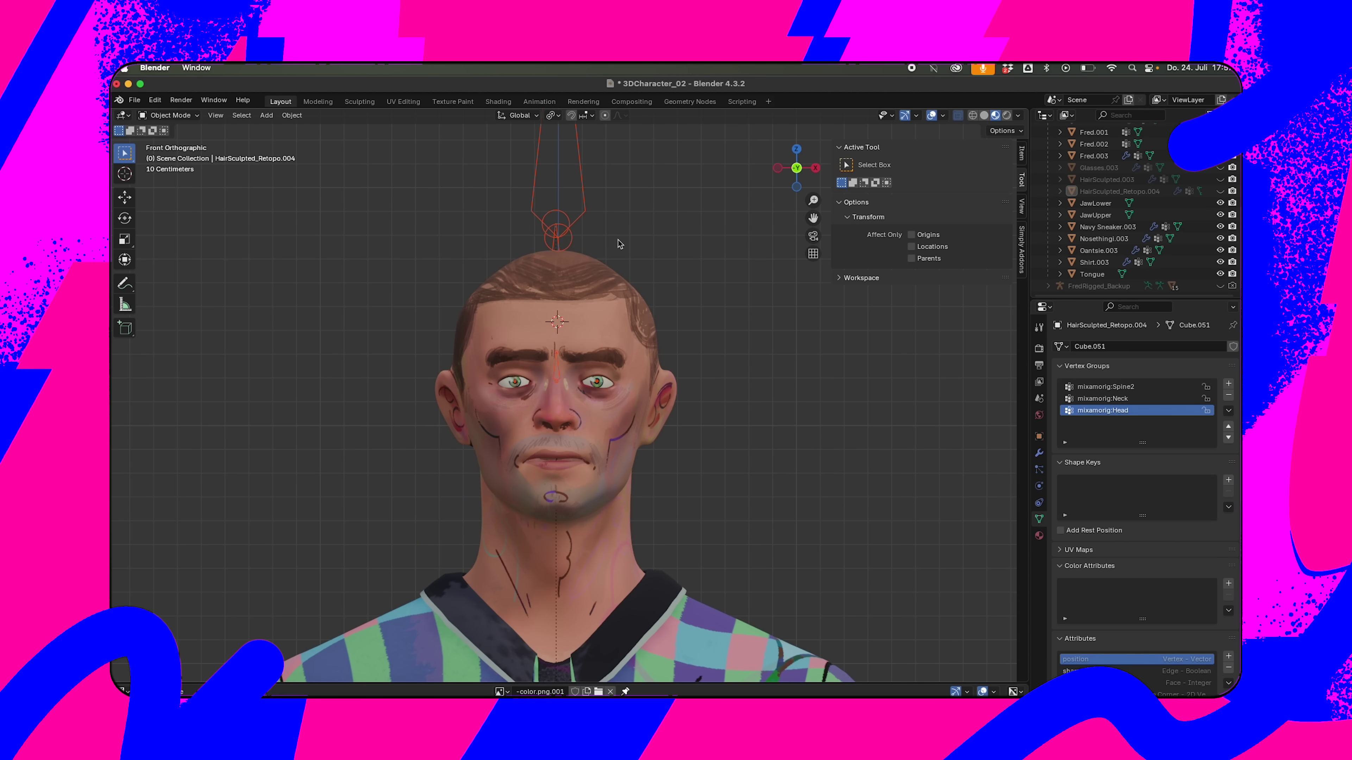
pyautogui.click(597, 325)
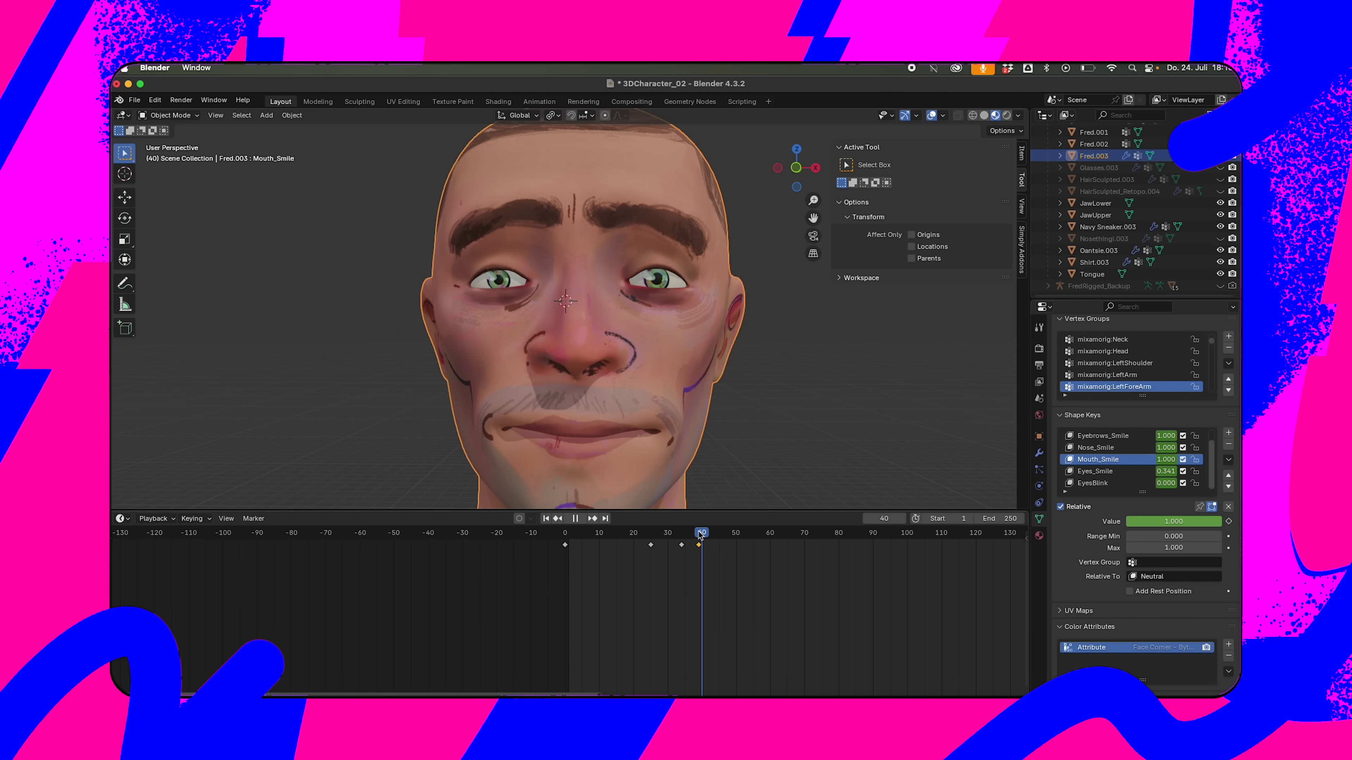
pyautogui.moveTo(701, 535)
pyautogui.mouseDown()
pyautogui.moveTo(677, 532)
pyautogui.moveTo(698, 532)
pyautogui.mouseUp()
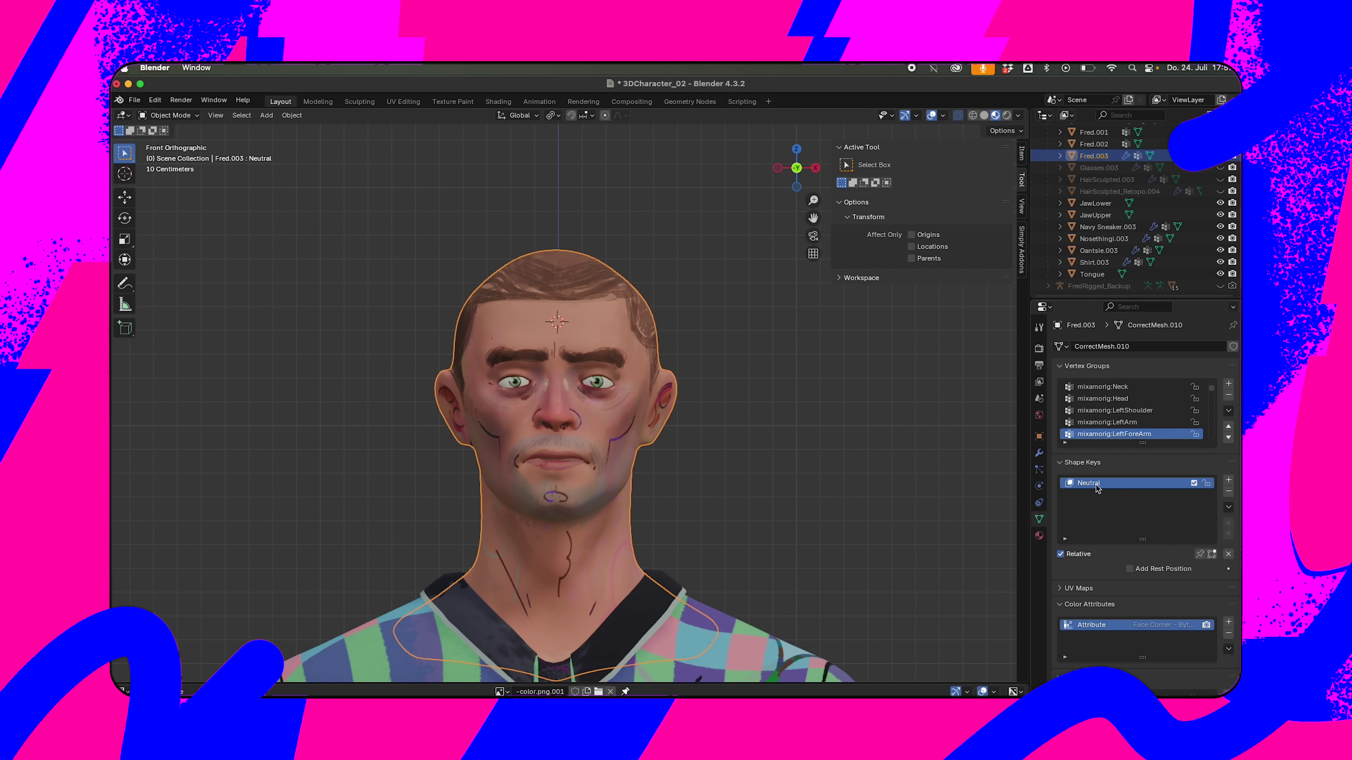
# Add a new shape key to the head and shift face vertices along X with proportional editing
pyautogui.click(1228, 481)
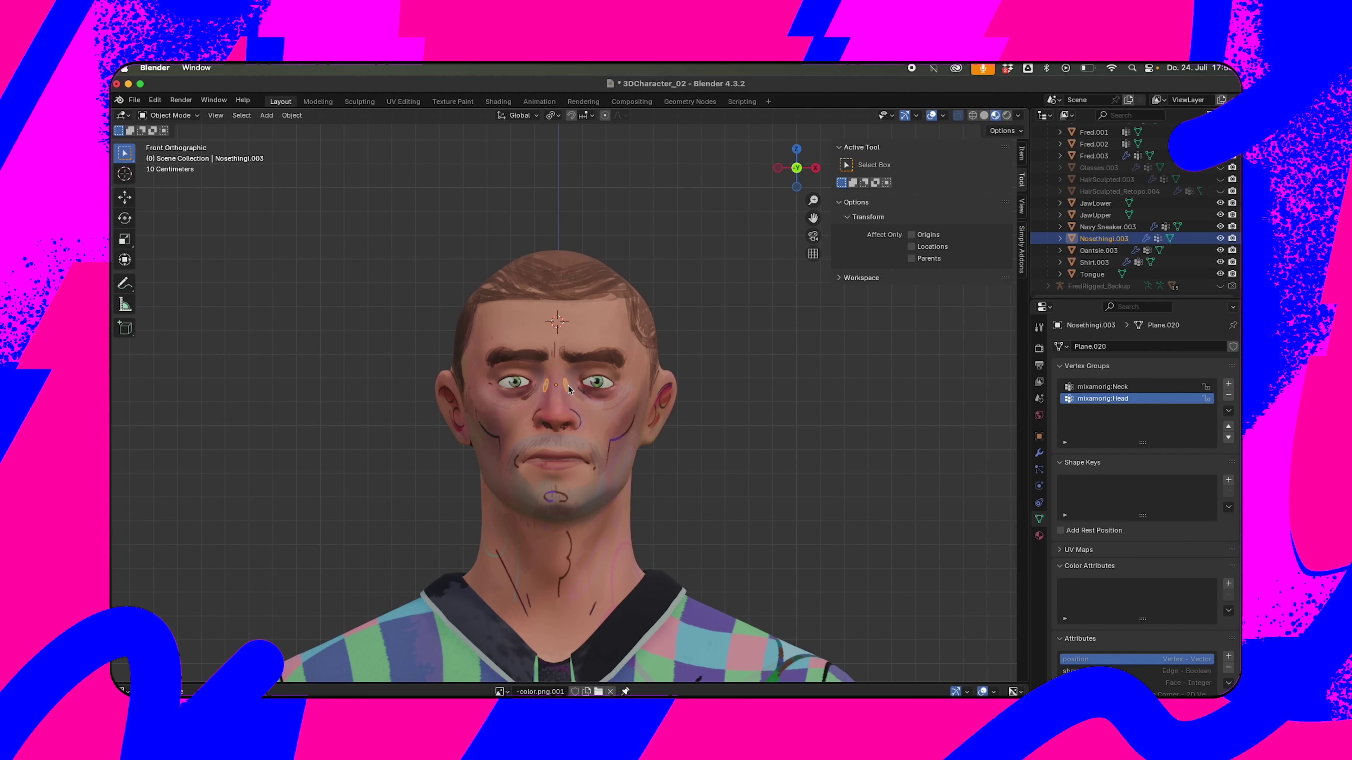
pyautogui.press('h')
pyautogui.press('Tab')
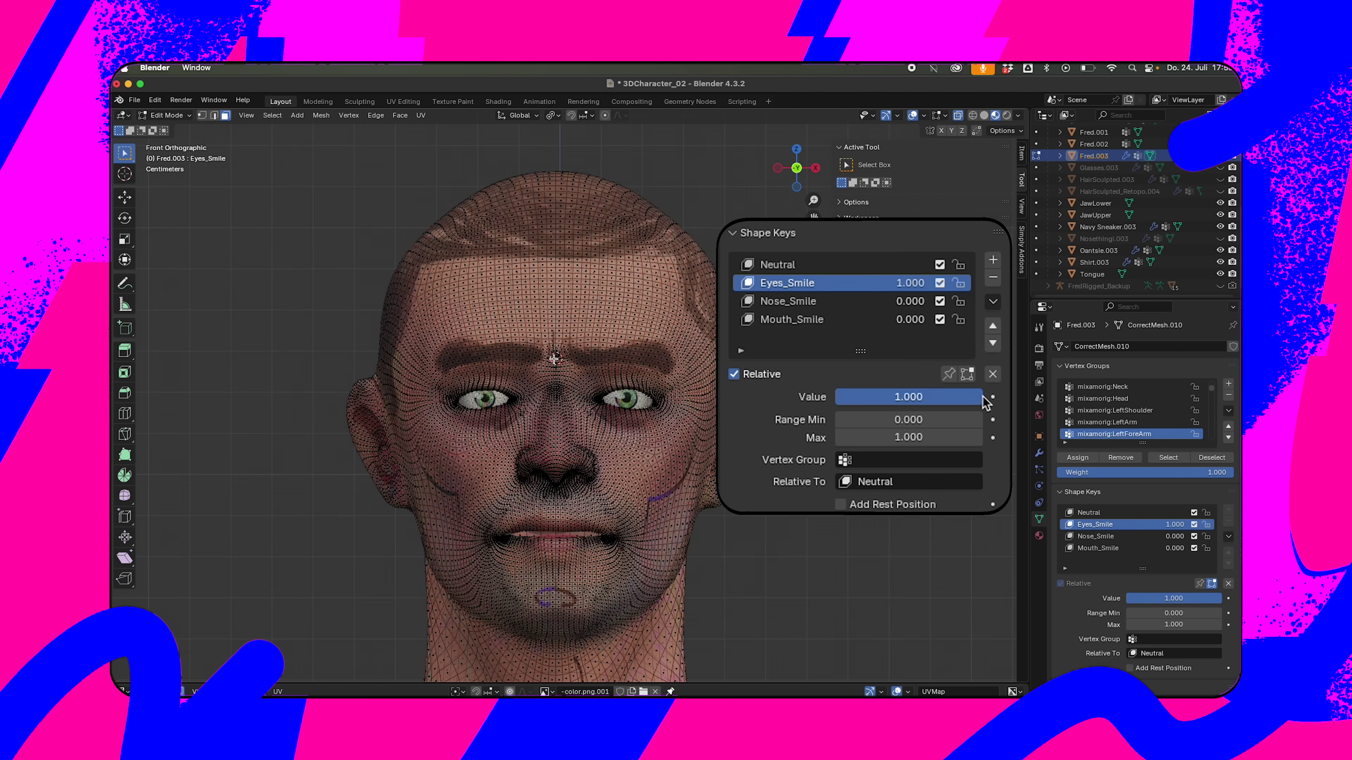
pyautogui.press('g')
pyautogui.press('x')
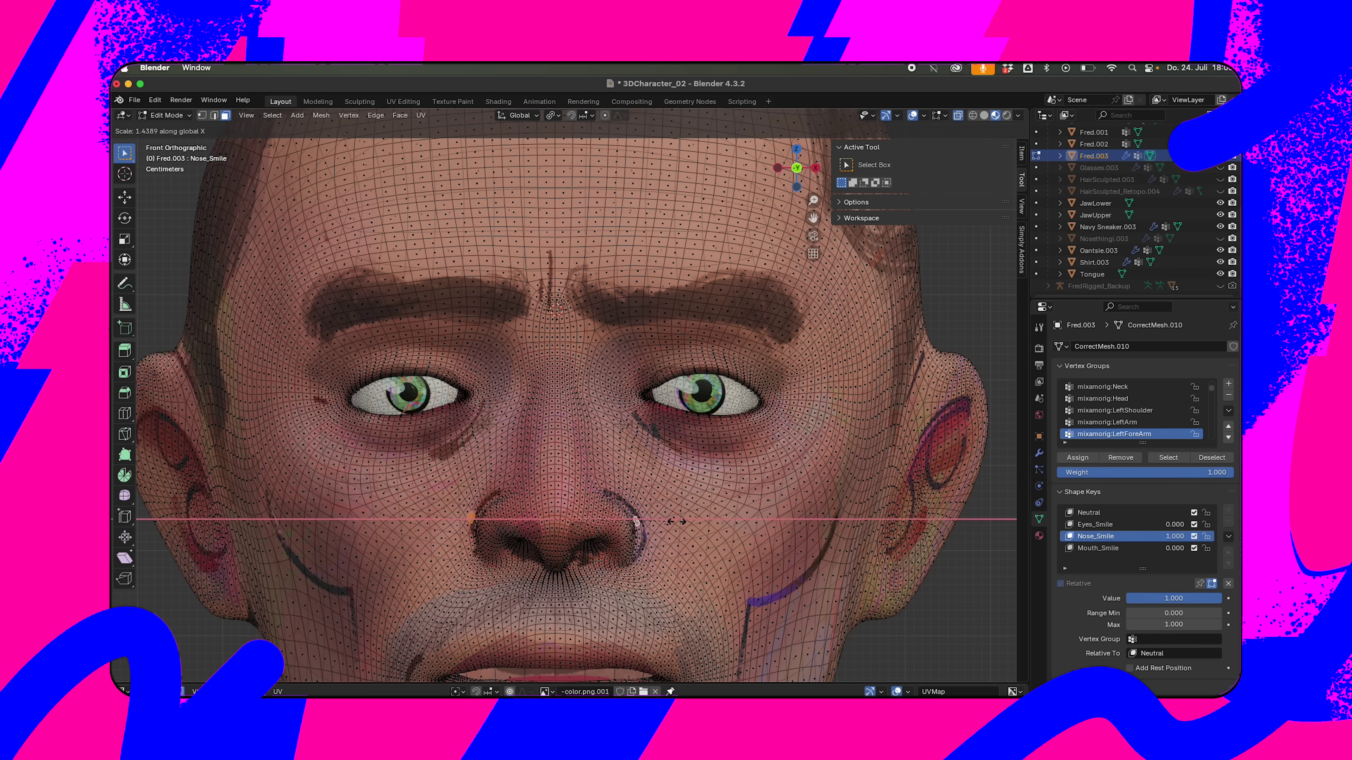
pyautogui.press('Return')
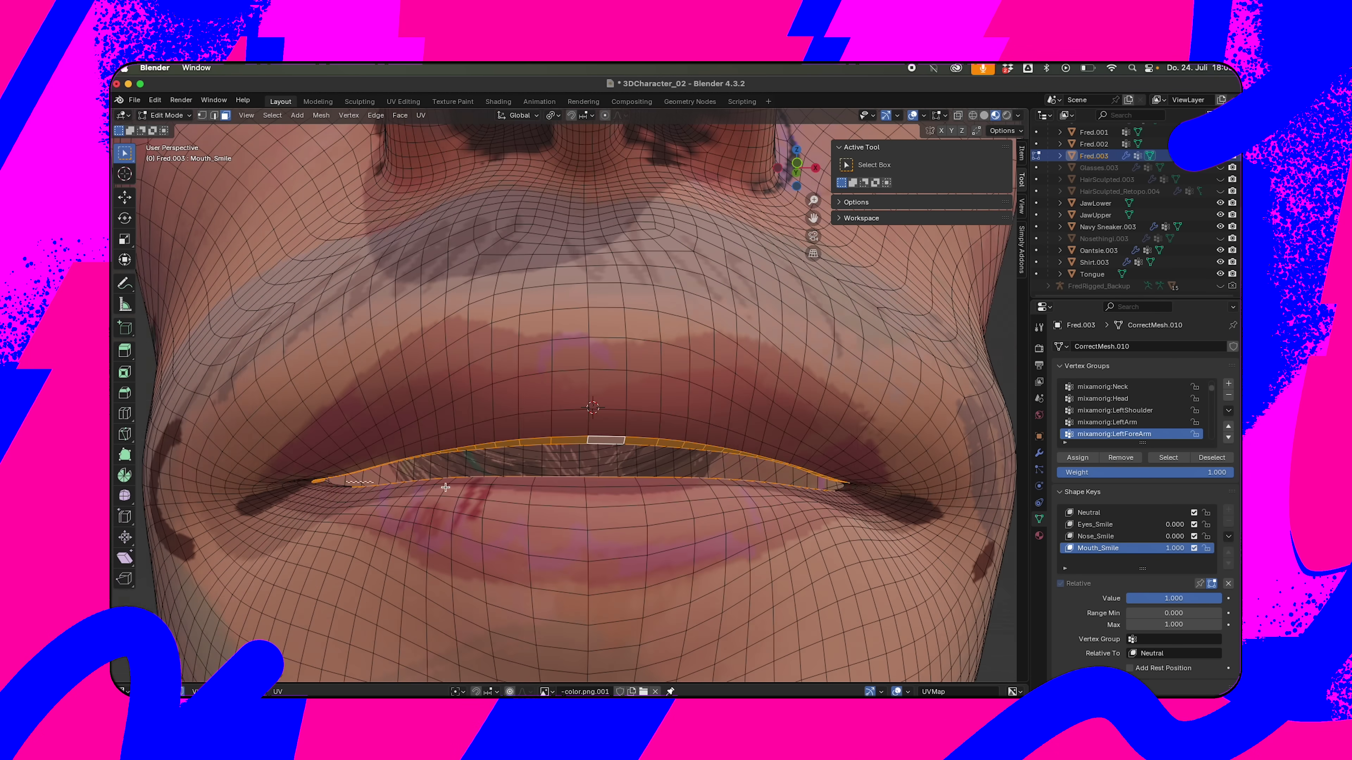
pyautogui.scroll(5, 554, 433)
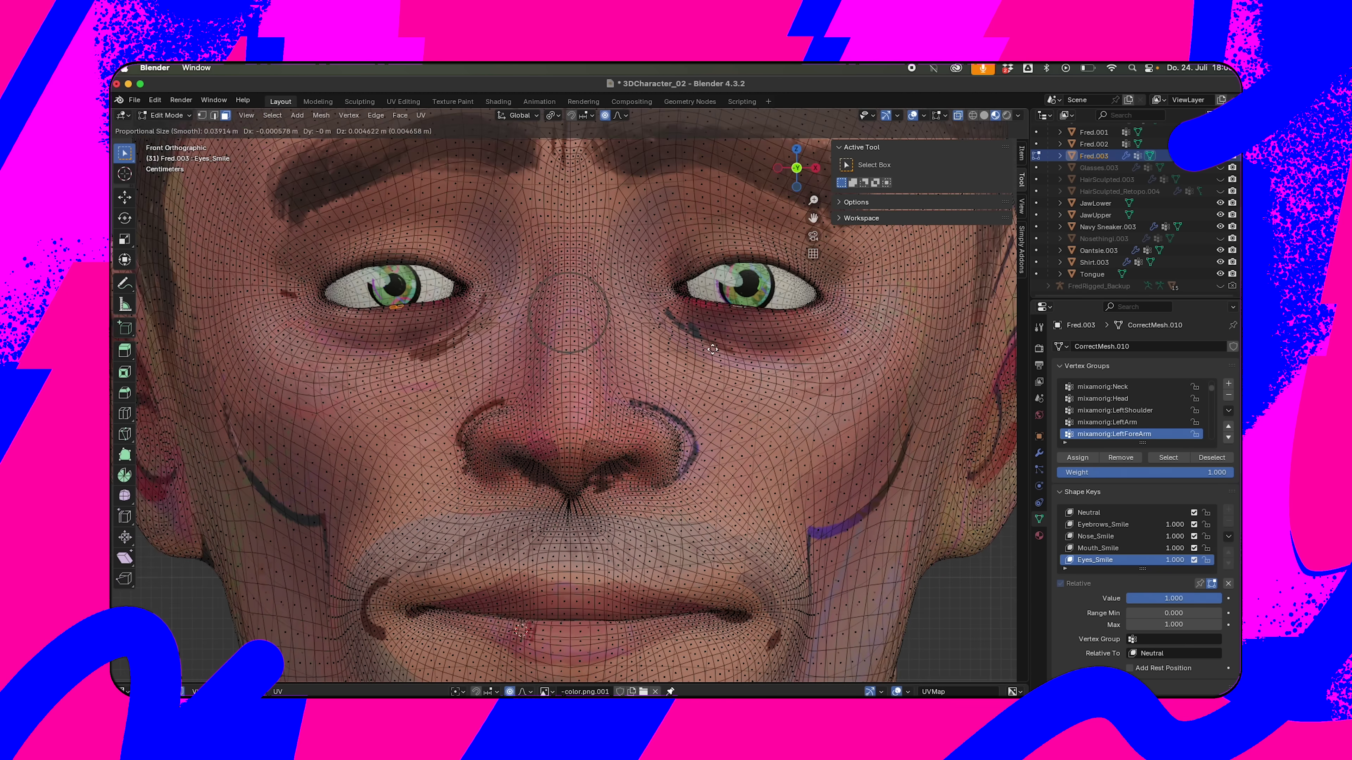
pyautogui.scroll(6, 597, 303)
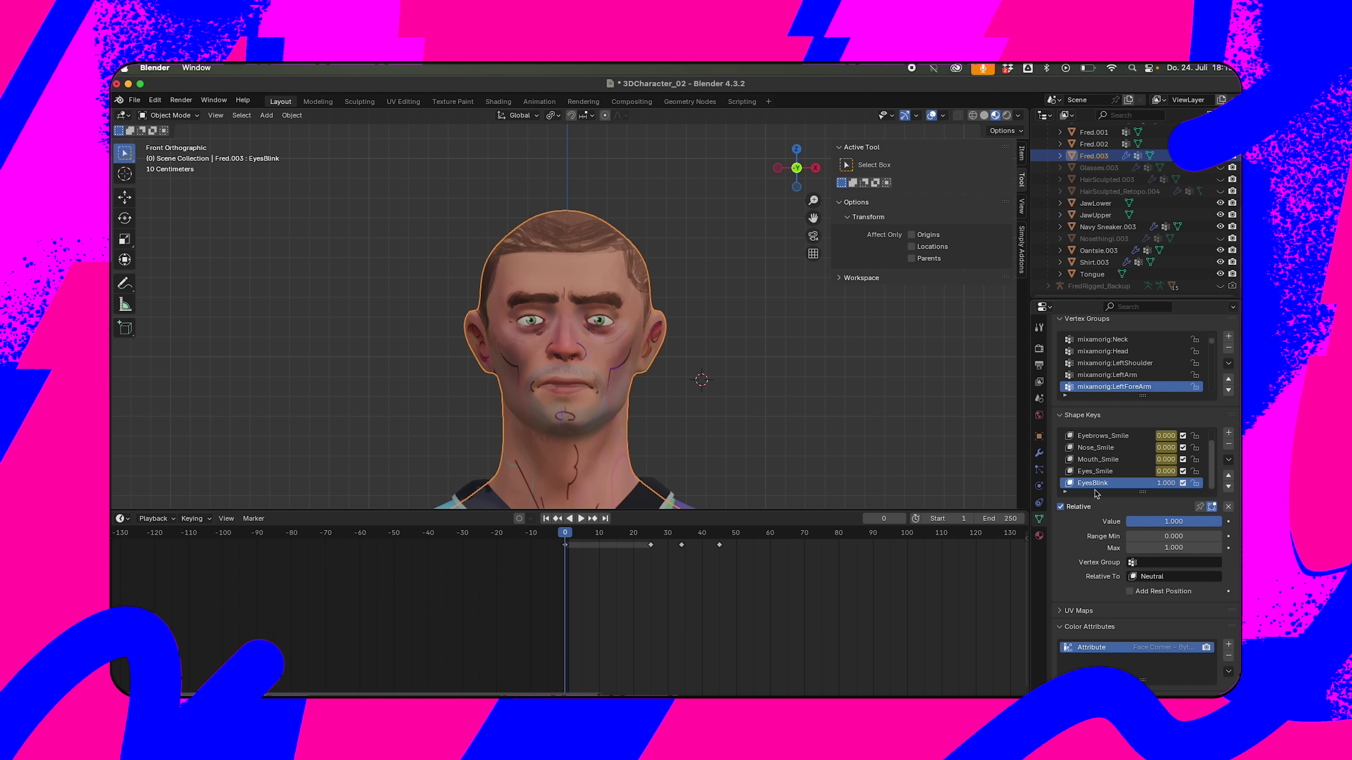
# On the EyesBlink key, flatten the eyelid loop by scaling it along Z
pyautogui.press('Tab')
pyautogui.scroll(10, 664, 323)
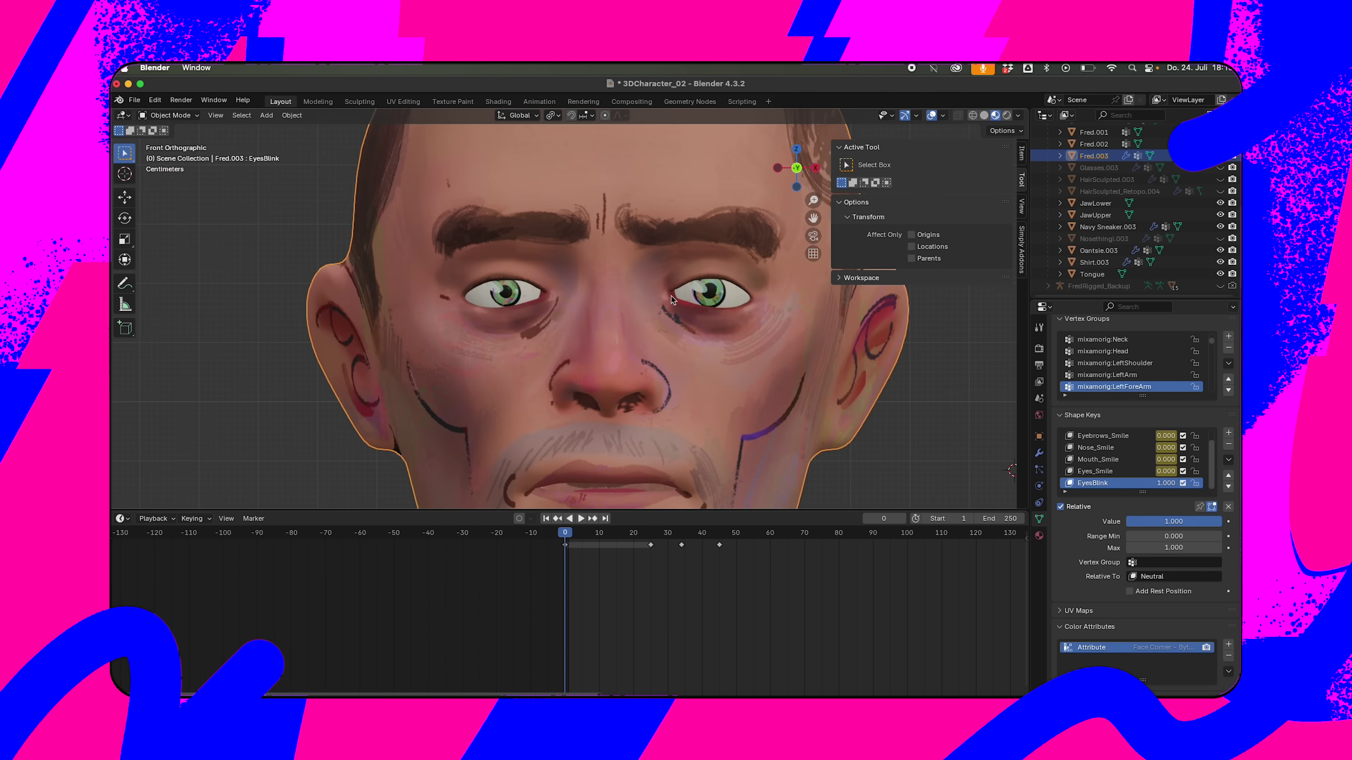
pyautogui.scroll(3, 701, 339)
pyautogui.moveTo(700, 339); pyautogui.dragTo(708, 355, button='middle')
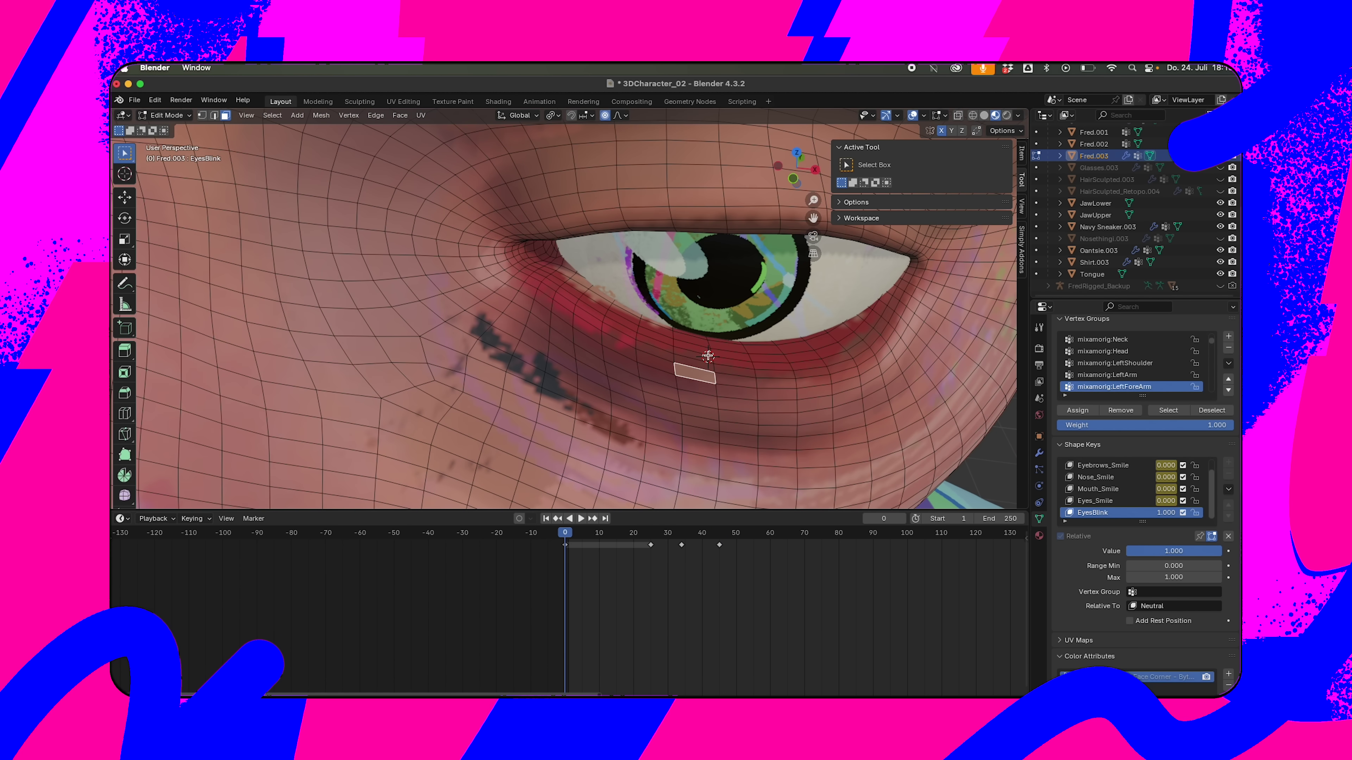
pyautogui.scroll(-6, 531, 274)
pyautogui.moveTo(415, 298); pyautogui.dragTo(369, 320, button='middle')
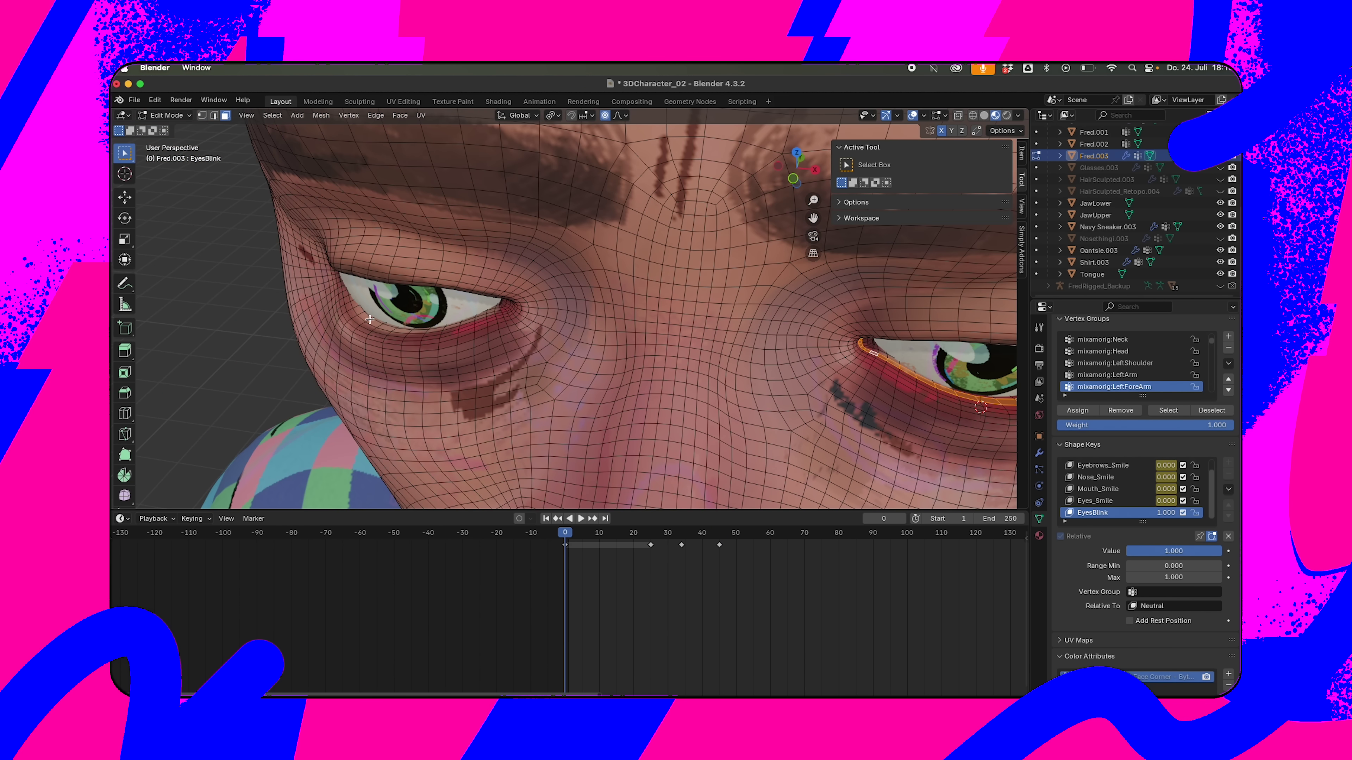
pyautogui.press('KP_1')
pyautogui.press('s')
pyautogui.press('z')
pyautogui.click(675, 367)
pyautogui.moveTo(676, 368); pyautogui.dragTo(702, 302, button='middle')
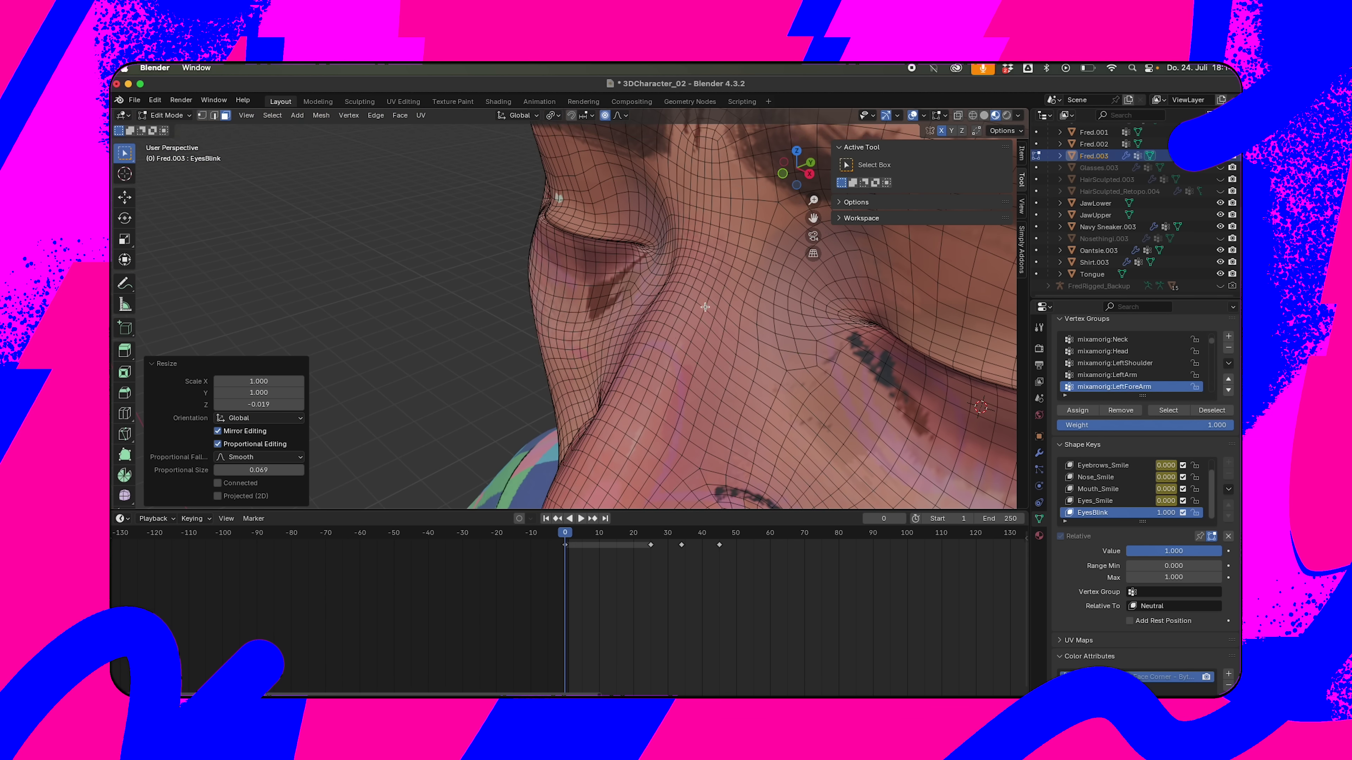
# Shift the eyelid loop along Y, return to Object Mode and lower EyesBlink to preview the blink
pyautogui.press('g')
pyautogui.press('y')
pyautogui.press('KP_1')
pyautogui.moveTo(708, 368); pyautogui.dragTo(823, 395, button='middle')
pyautogui.click(824, 396)
pyautogui.press('KP_1')
pyautogui.press('Tab')
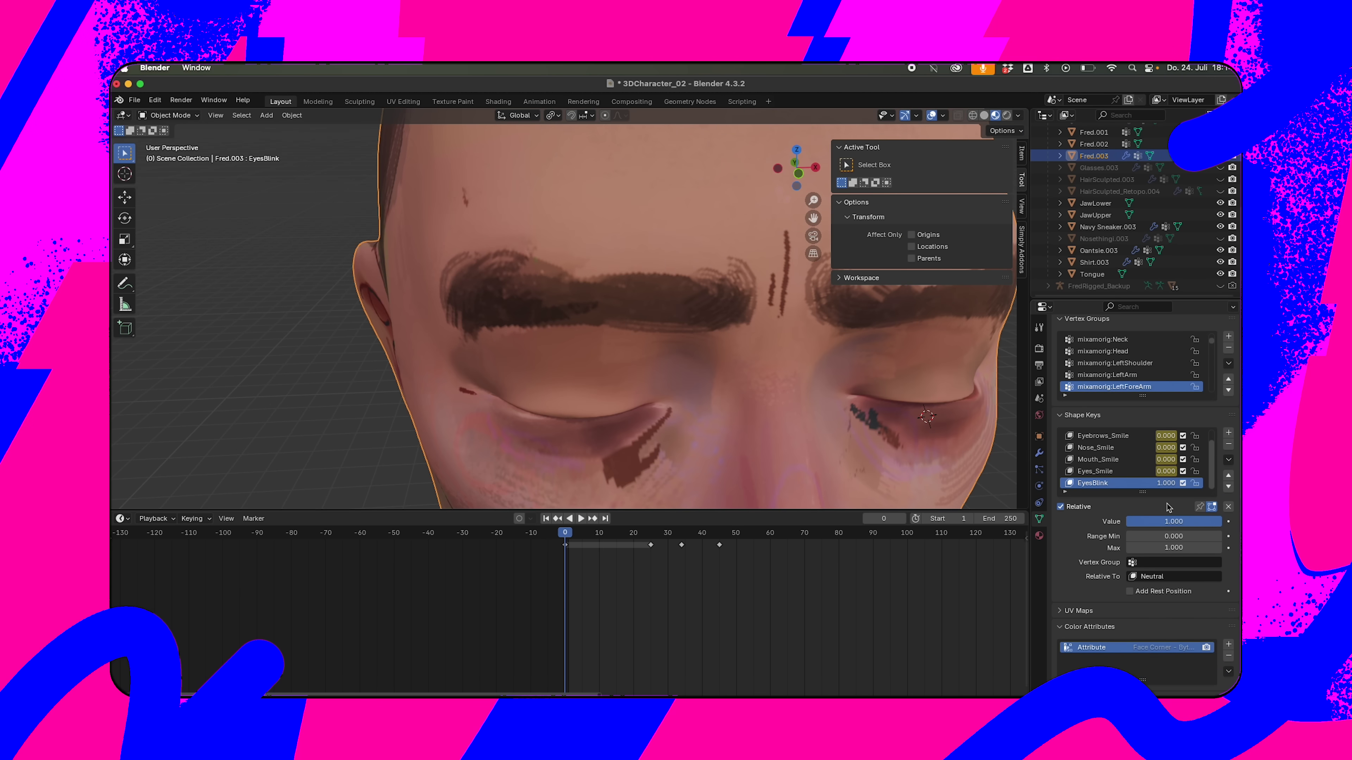
pyautogui.moveTo(1186, 521); pyautogui.dragTo(1126, 521)
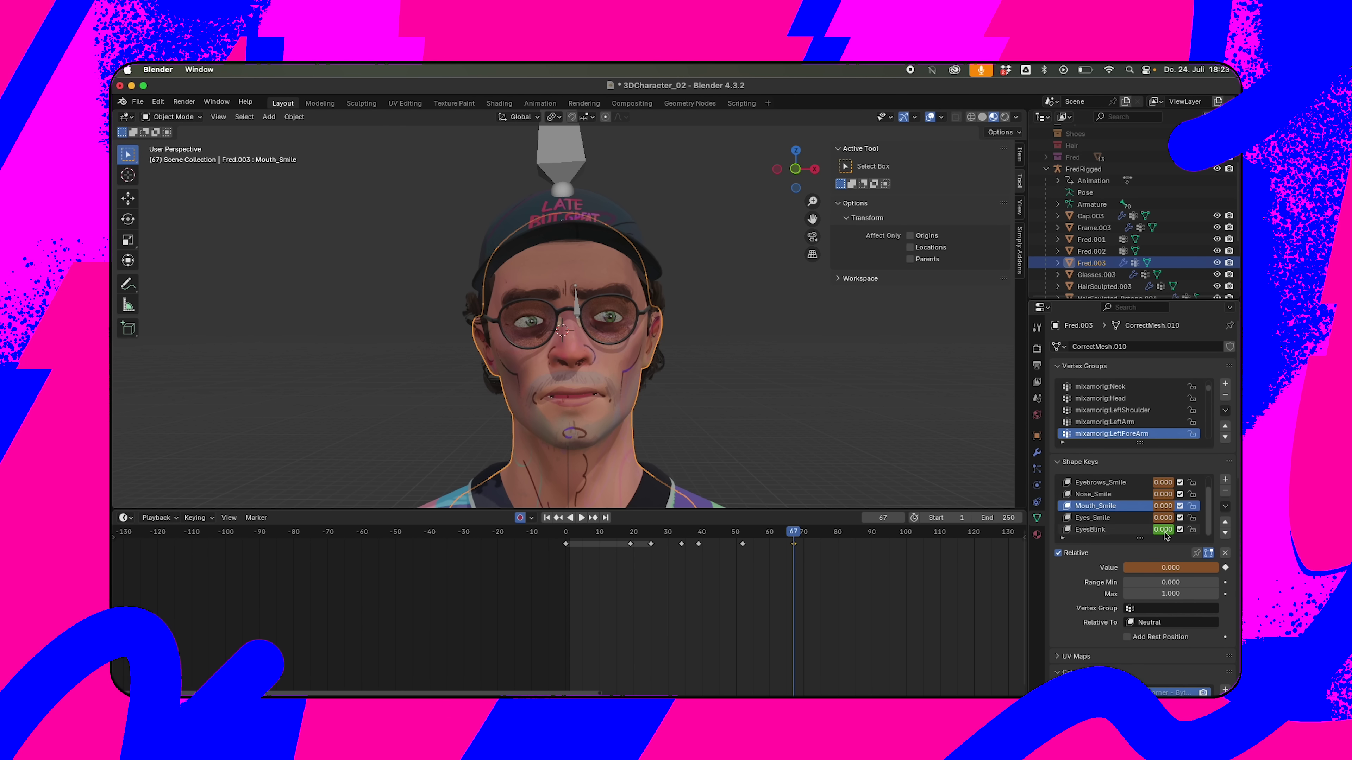
# Play the face animation from the start and switch the bottom panel to the Dope Sheet's per-channel keys
pyautogui.hotkey('shift', 'Left')
pyautogui.press('space')
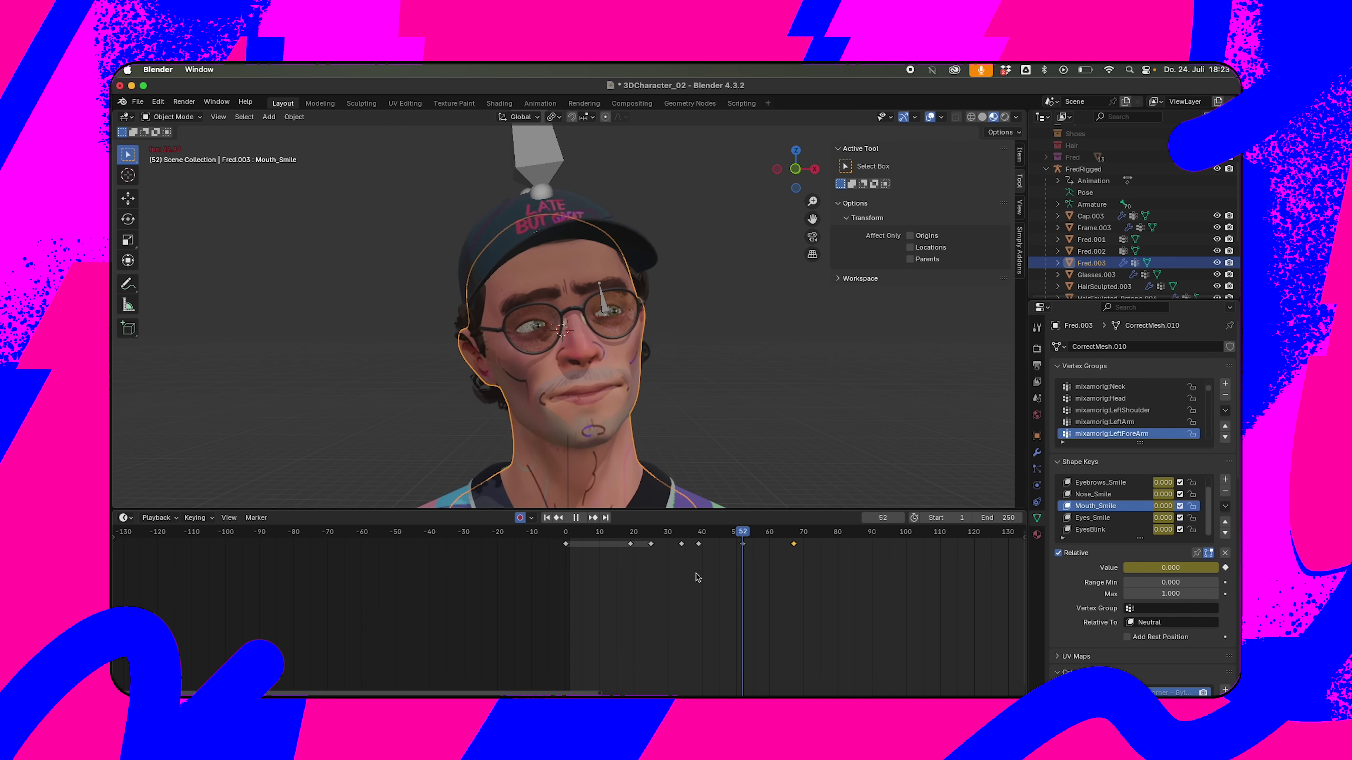
pyautogui.click(123, 518)
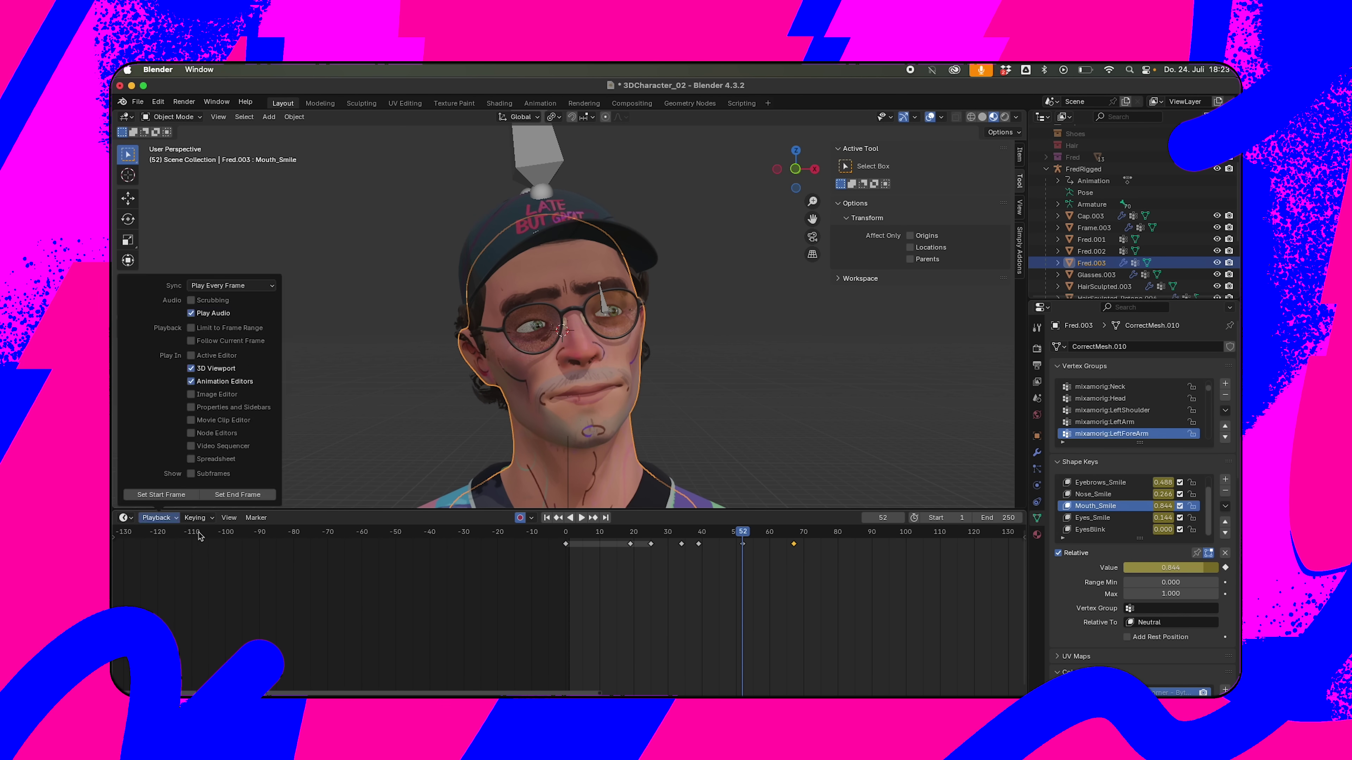
pyautogui.click(159, 298)
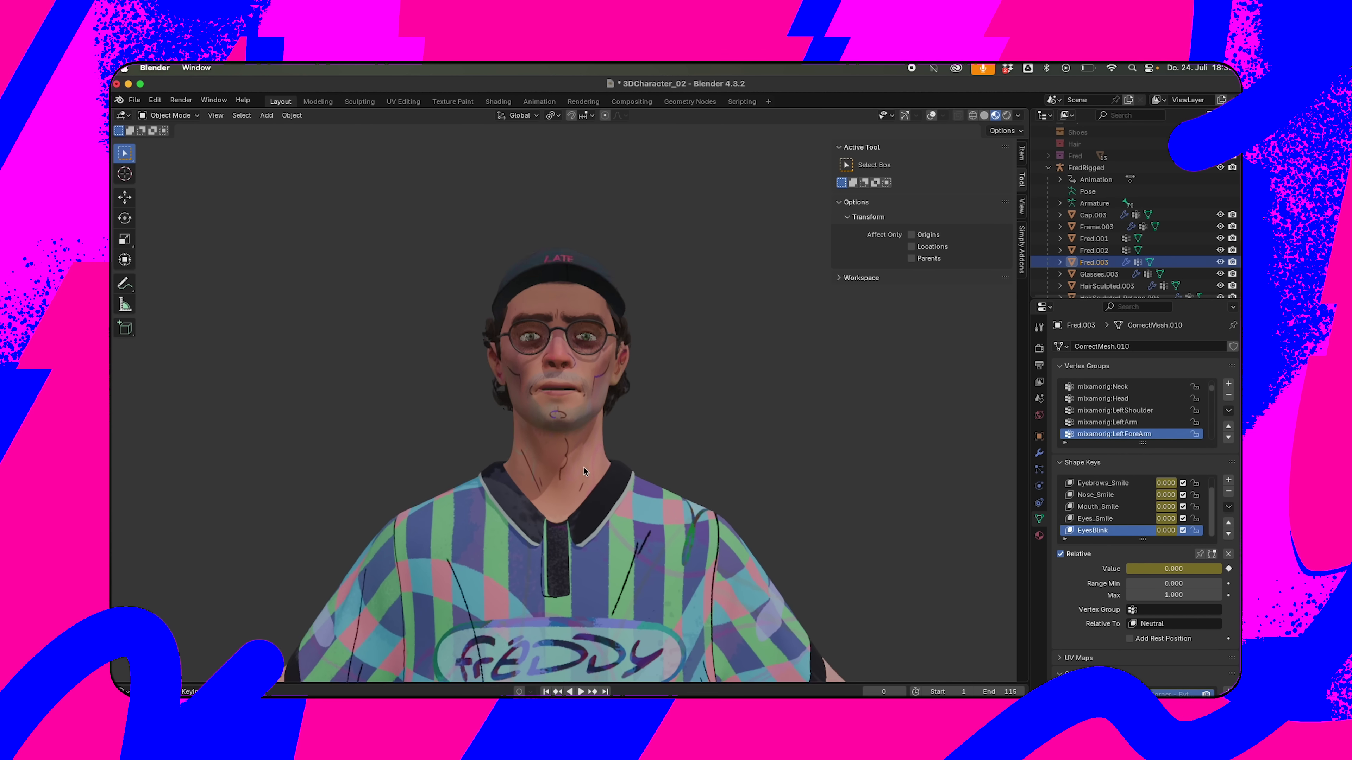
pyautogui.scroll(3, 655, 393)
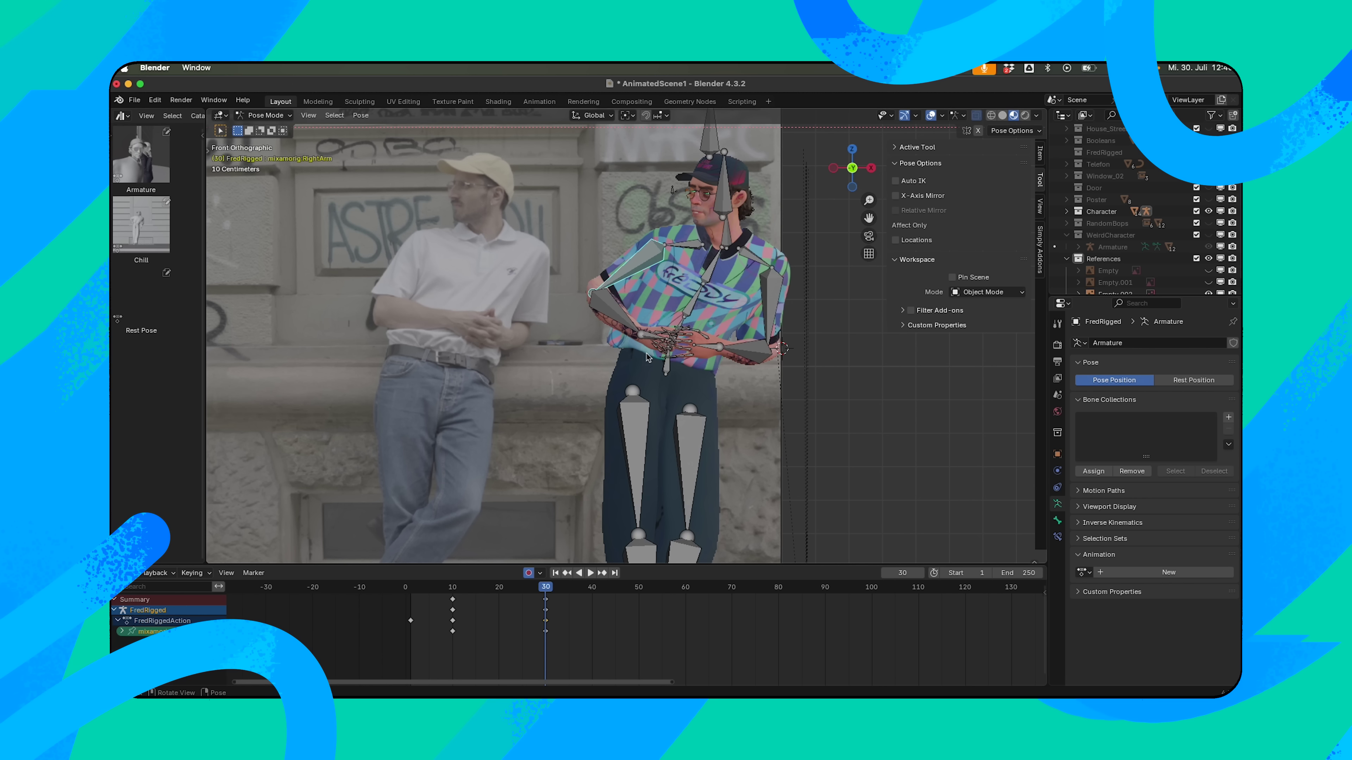
# Insert keyframes on all channels at frame 53
pyautogui.moveTo(546, 595)
pyautogui.mouseDown()
pyautogui.moveTo(440, 597)
pyautogui.moveTo(548, 604)
pyautogui.mouseUp()
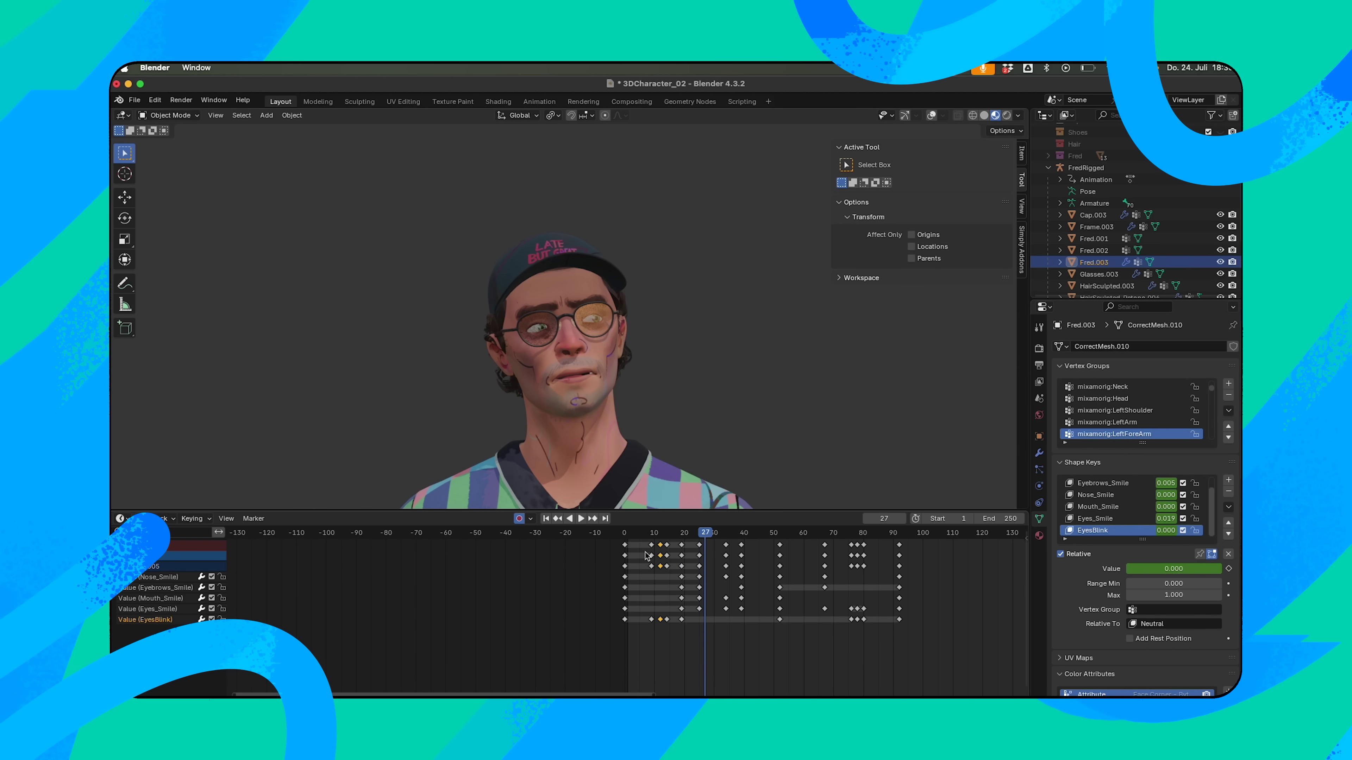
pyautogui.click(672, 546)
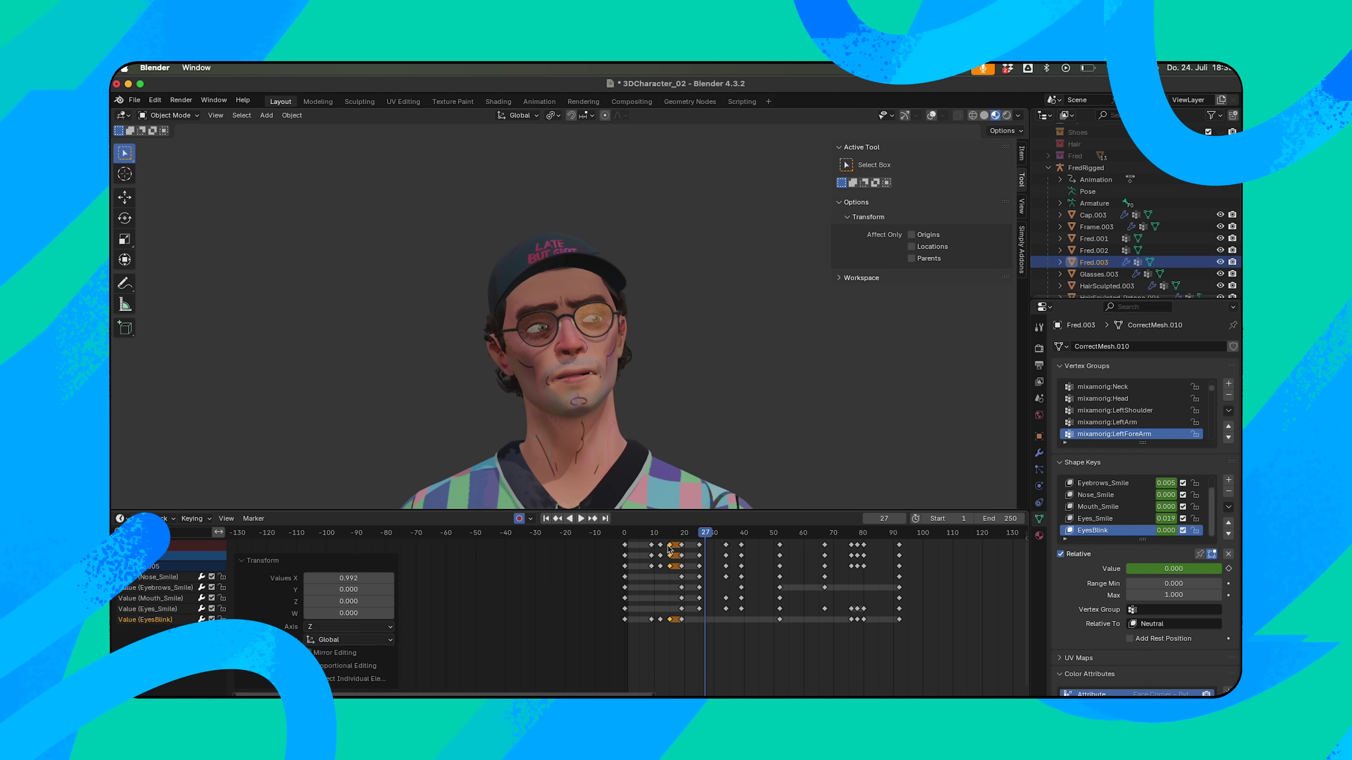
pyautogui.press('space')
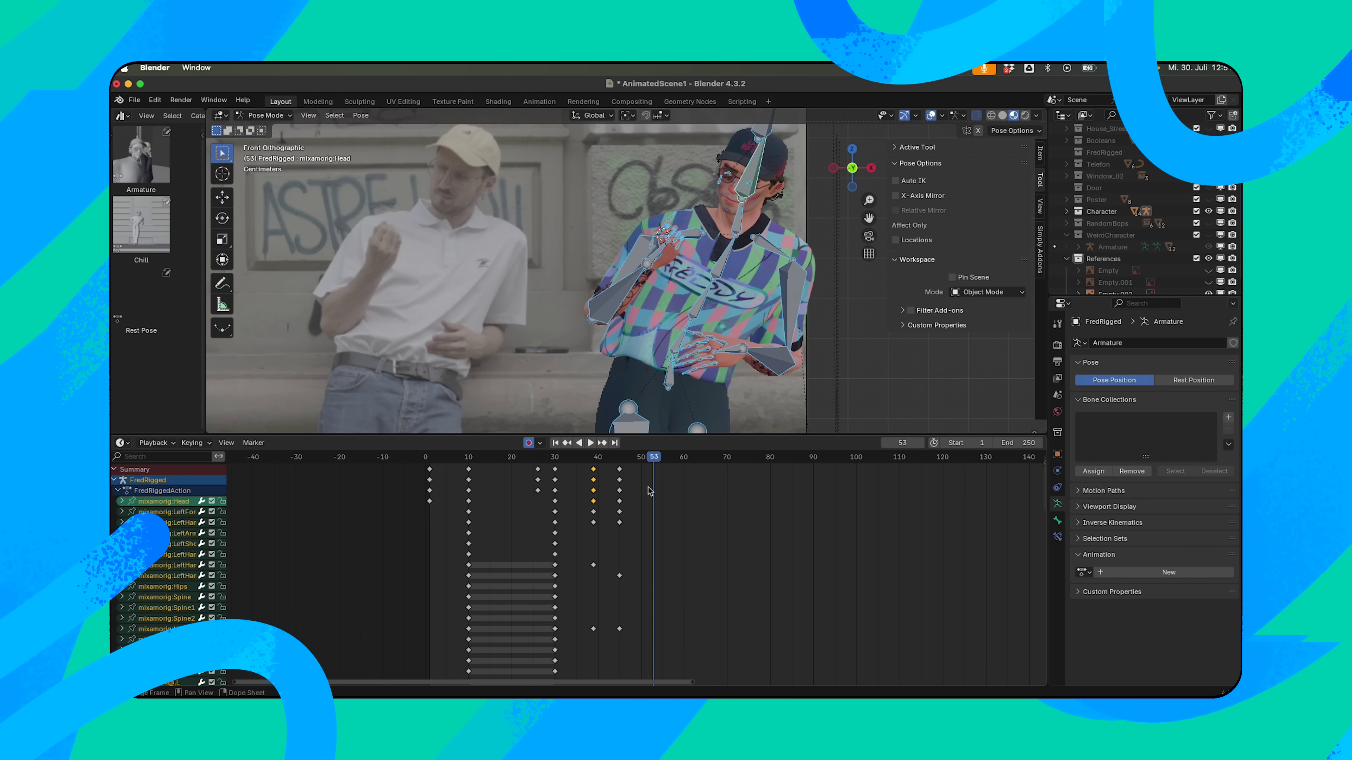
pyautogui.press('i')
pyautogui.click(654, 484)
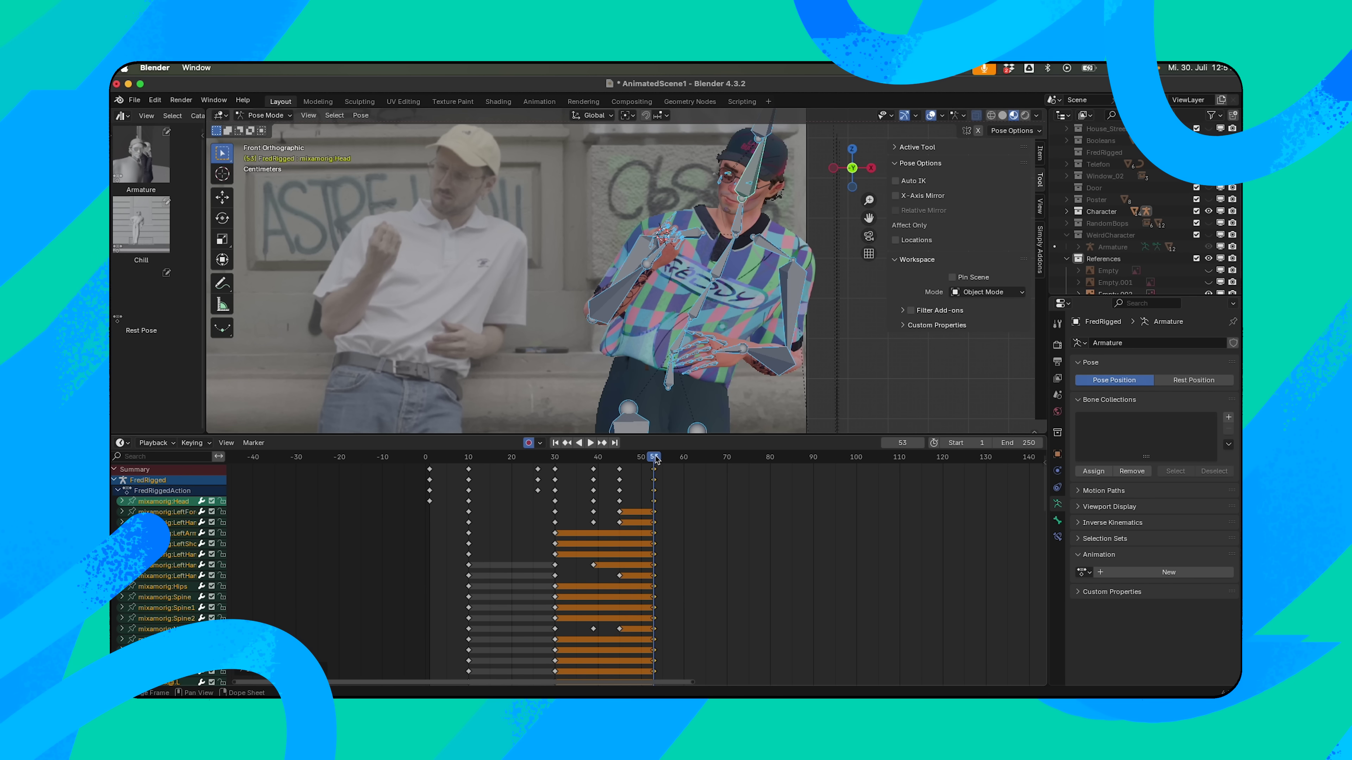
# Play back the body animation, deselect all bones and turn off overlays to hide reference and bones
pyautogui.press('space')
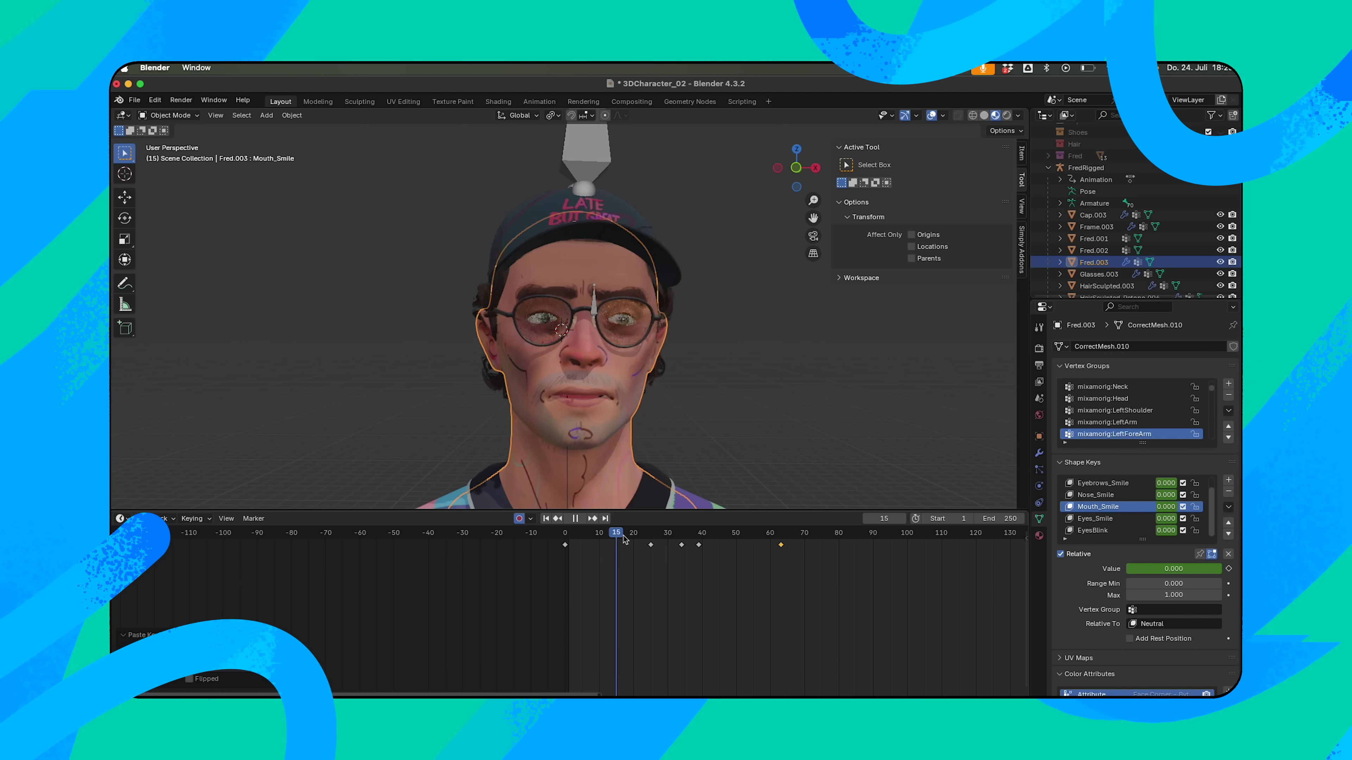
pyautogui.press('space')
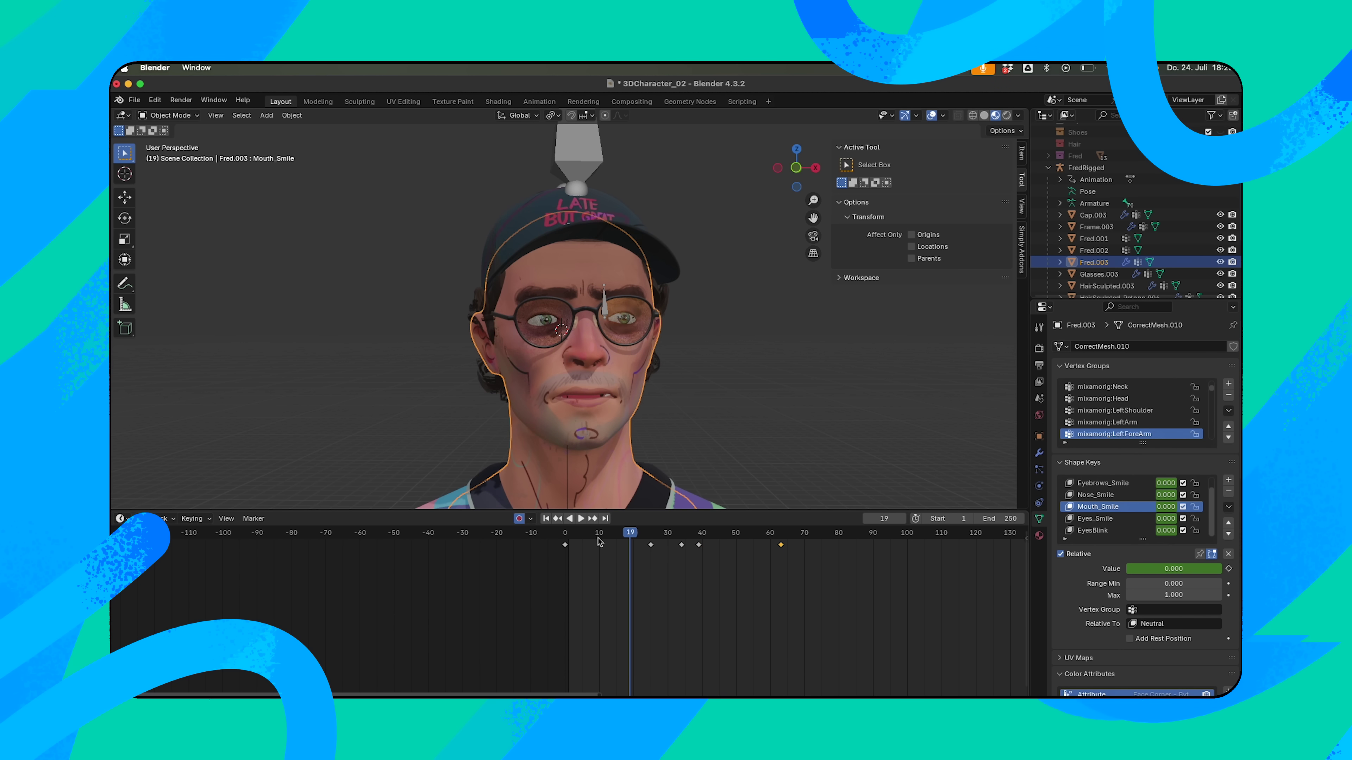
pyautogui.press('space')
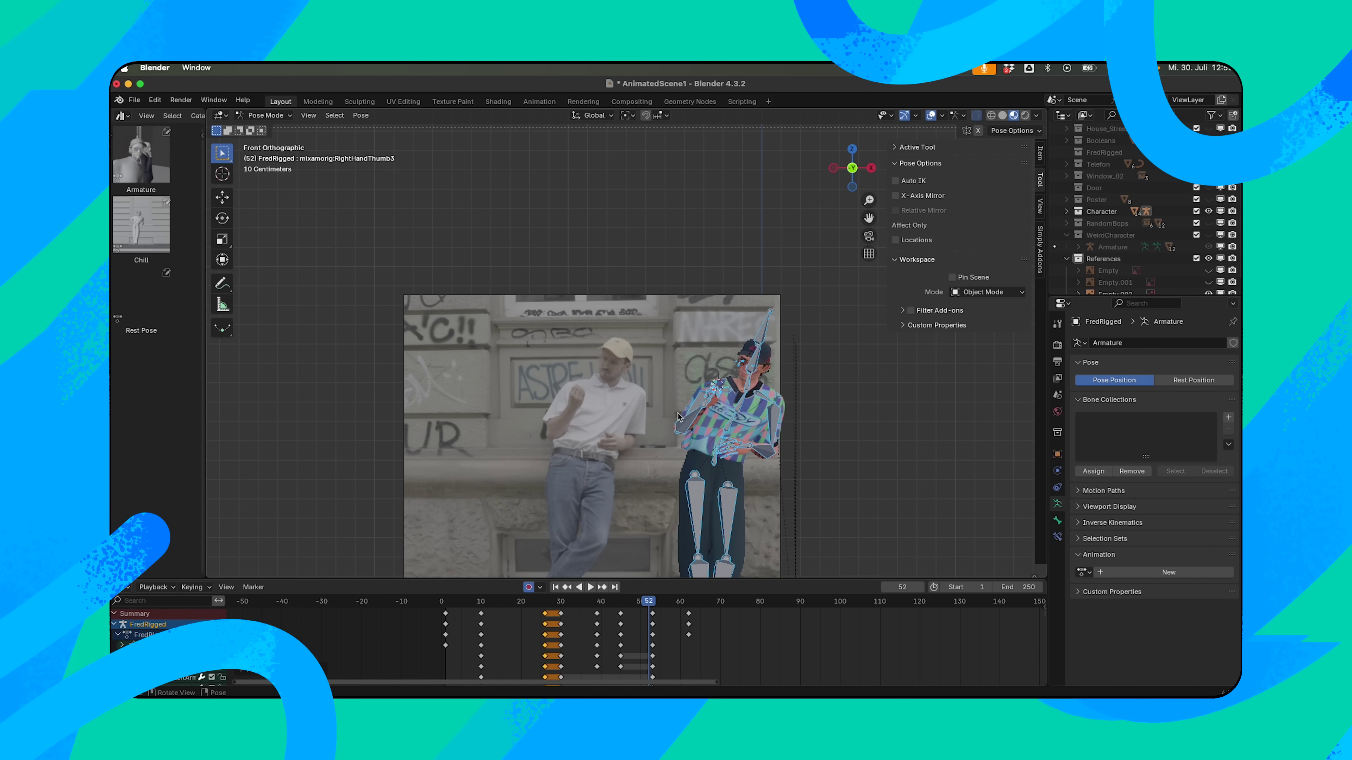
pyautogui.keyDown('shift'); pyautogui.moveTo(678, 415); pyautogui.dragTo(656, 295, button='middle'); pyautogui.keyUp('shift')
pyautogui.scroll(2, 654, 296)
pyautogui.click(863, 380)
pyautogui.press('space')
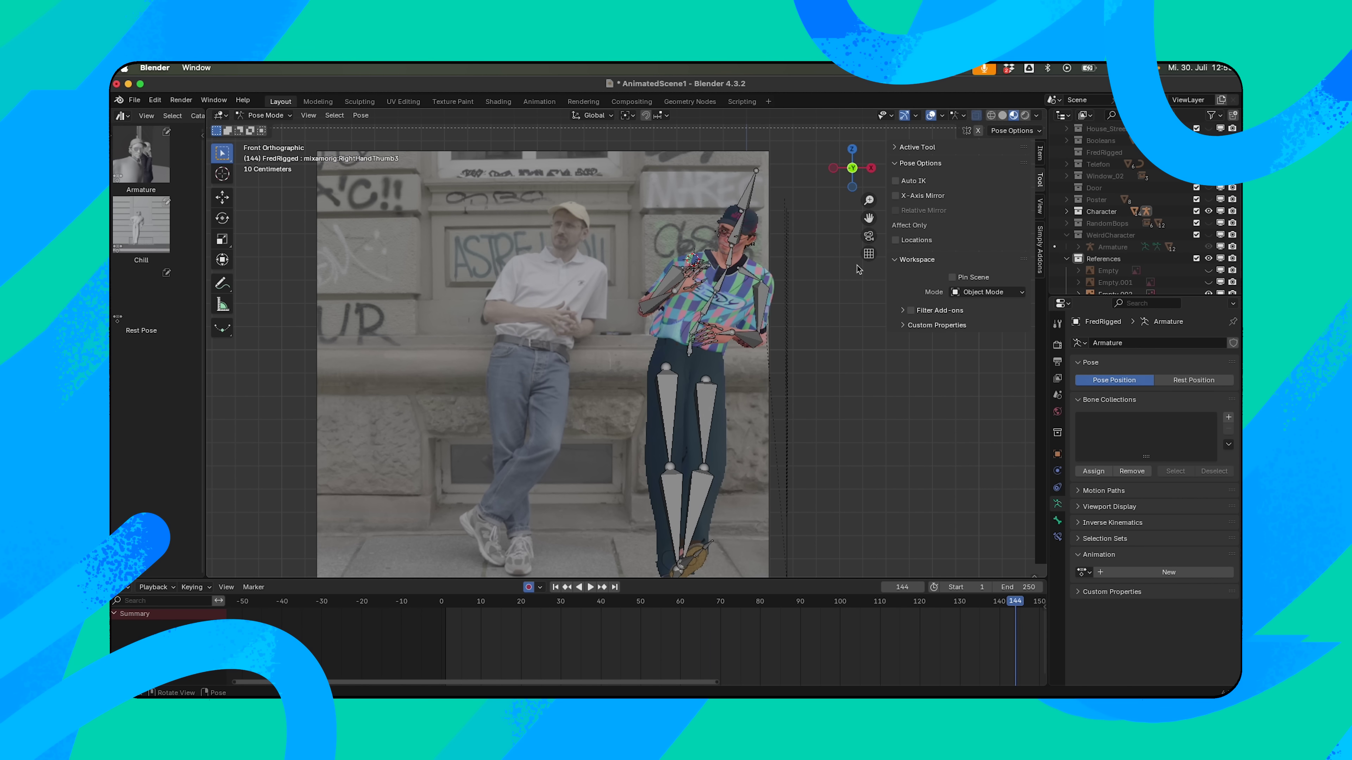
pyautogui.click(929, 116)
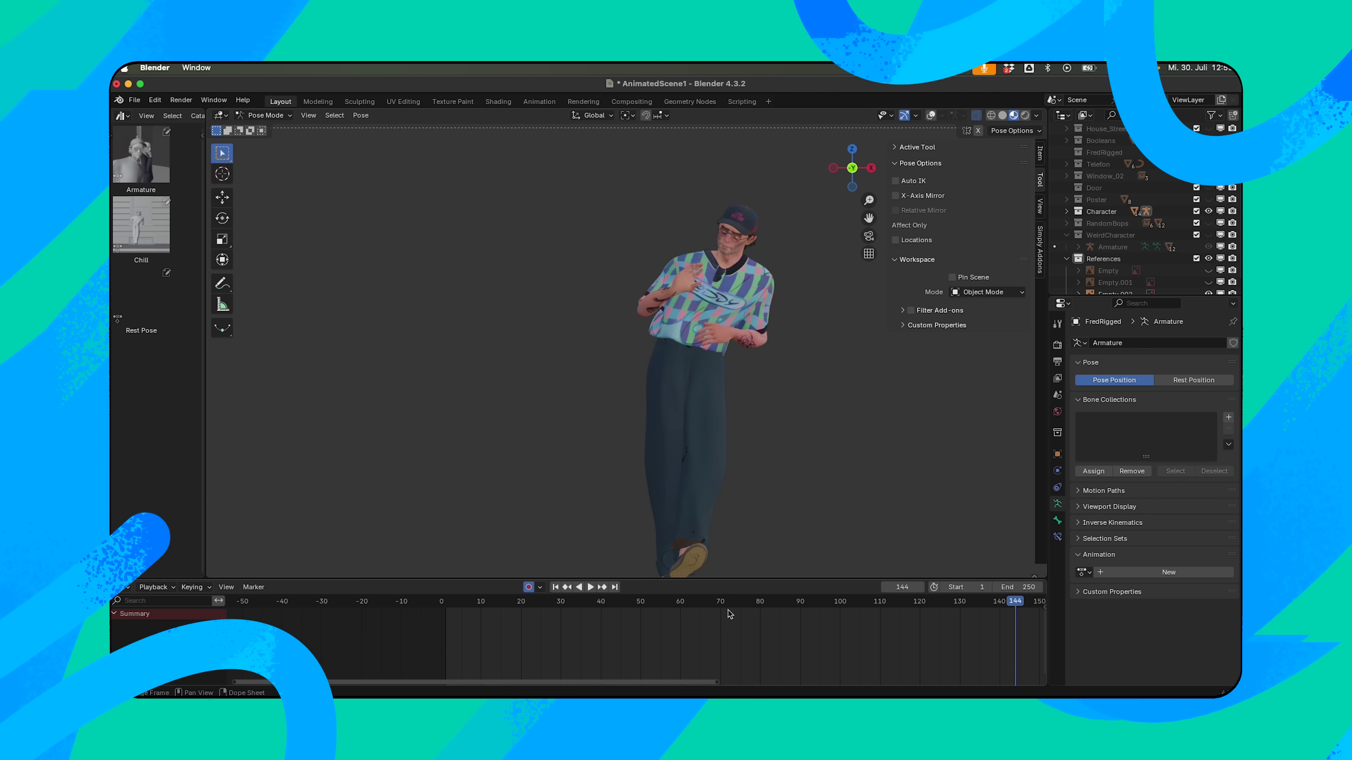
# Scrub the timeline back to around frame 20
pyautogui.moveTo(659, 616); pyautogui.dragTo(519, 617)
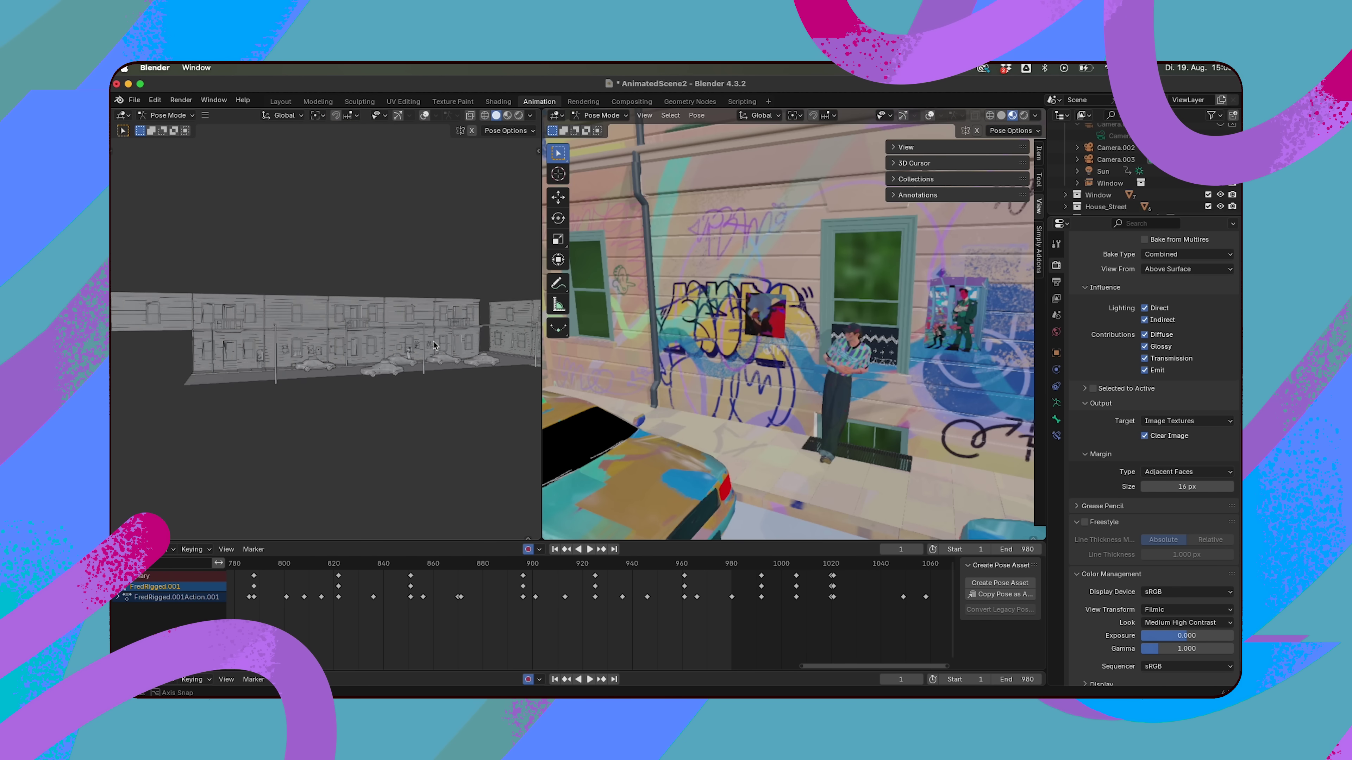
# Switch to the NLA Editor, pull back to a wide street view and enable Material Preview shading
pyautogui.moveTo(434, 345); pyautogui.dragTo(391, 352, button='middle')
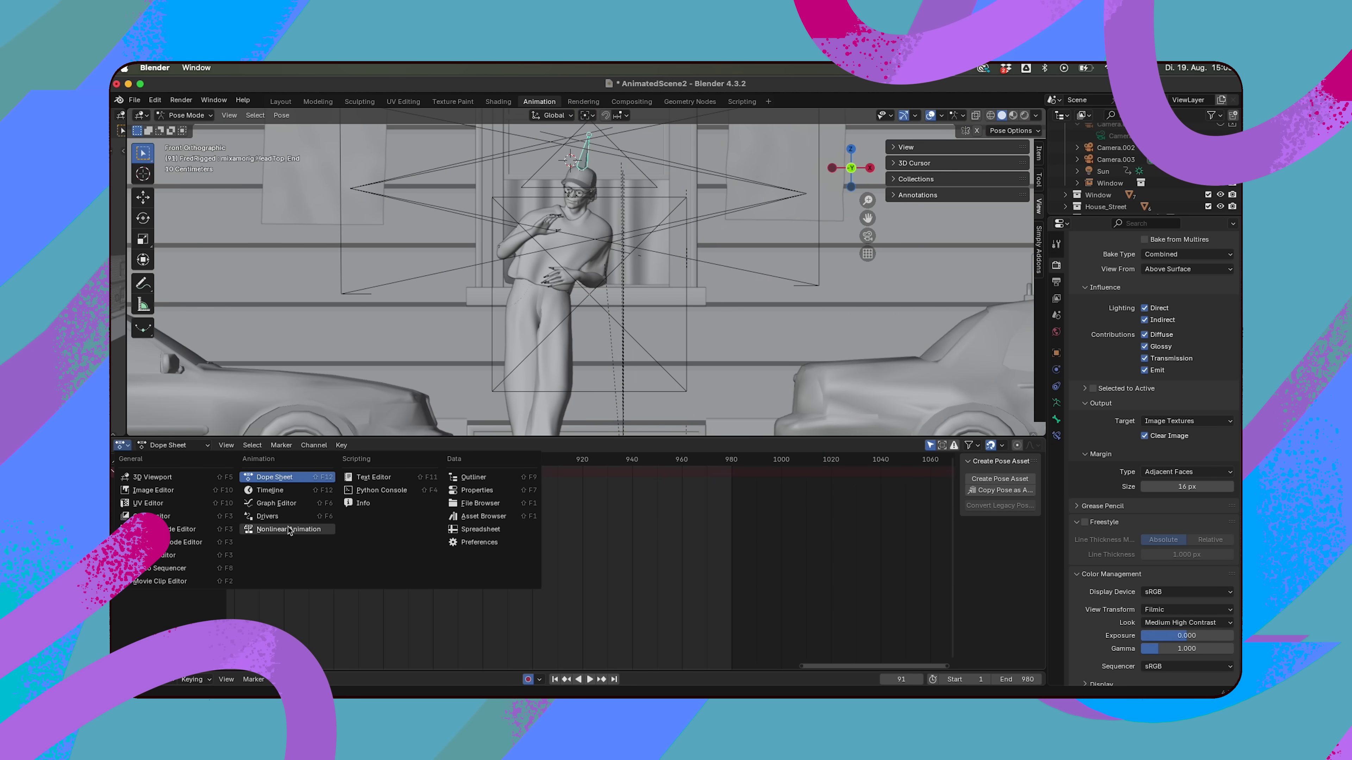
pyautogui.click(289, 529)
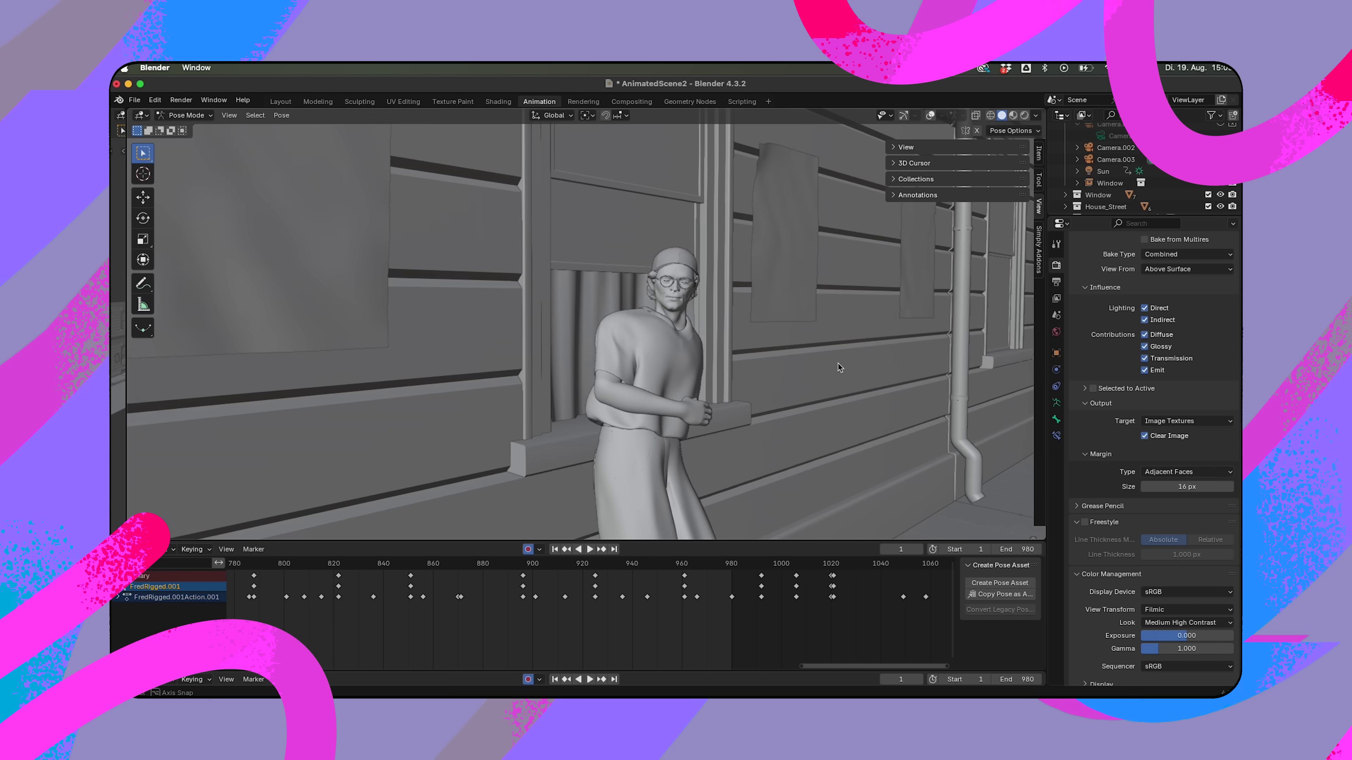
pyautogui.scroll(-10, 838, 367)
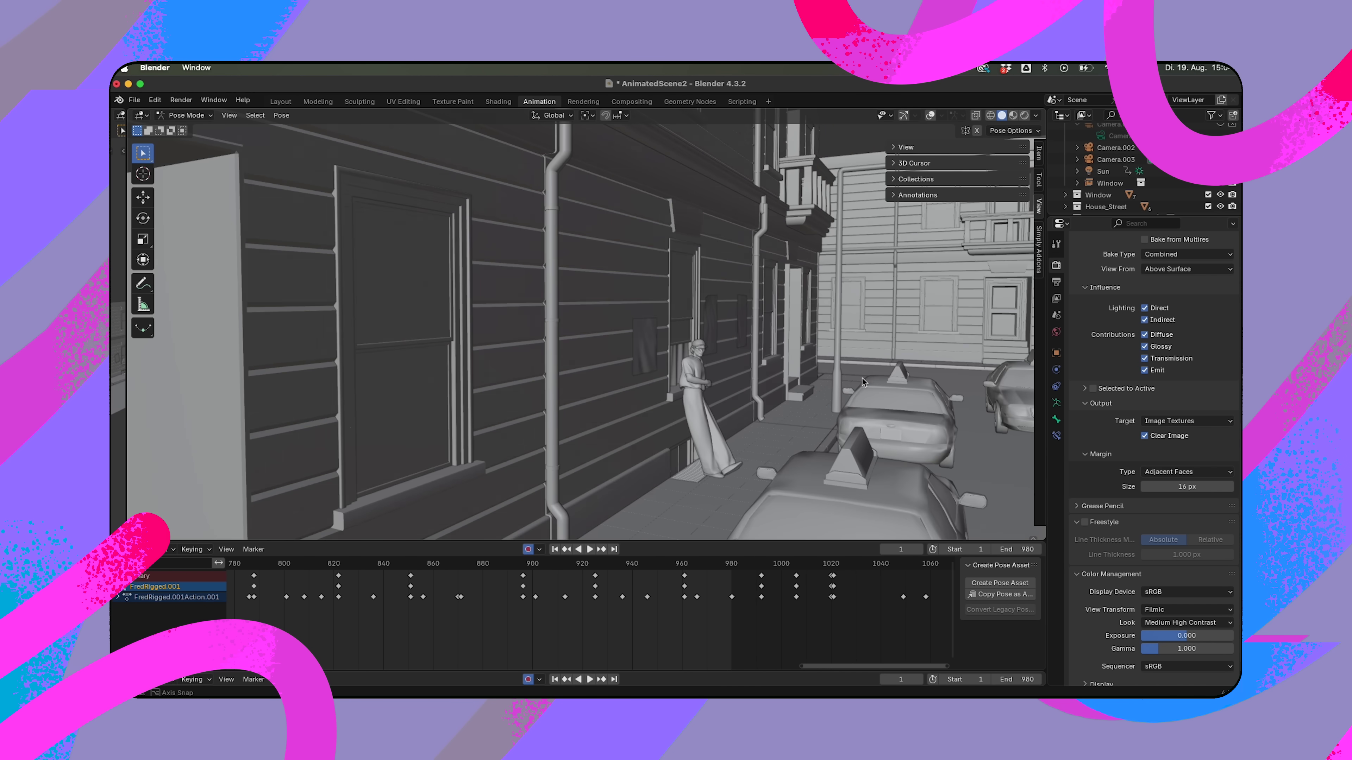
pyautogui.moveTo(862, 381); pyautogui.dragTo(638, 376, button='middle')
pyautogui.click(1012, 116)
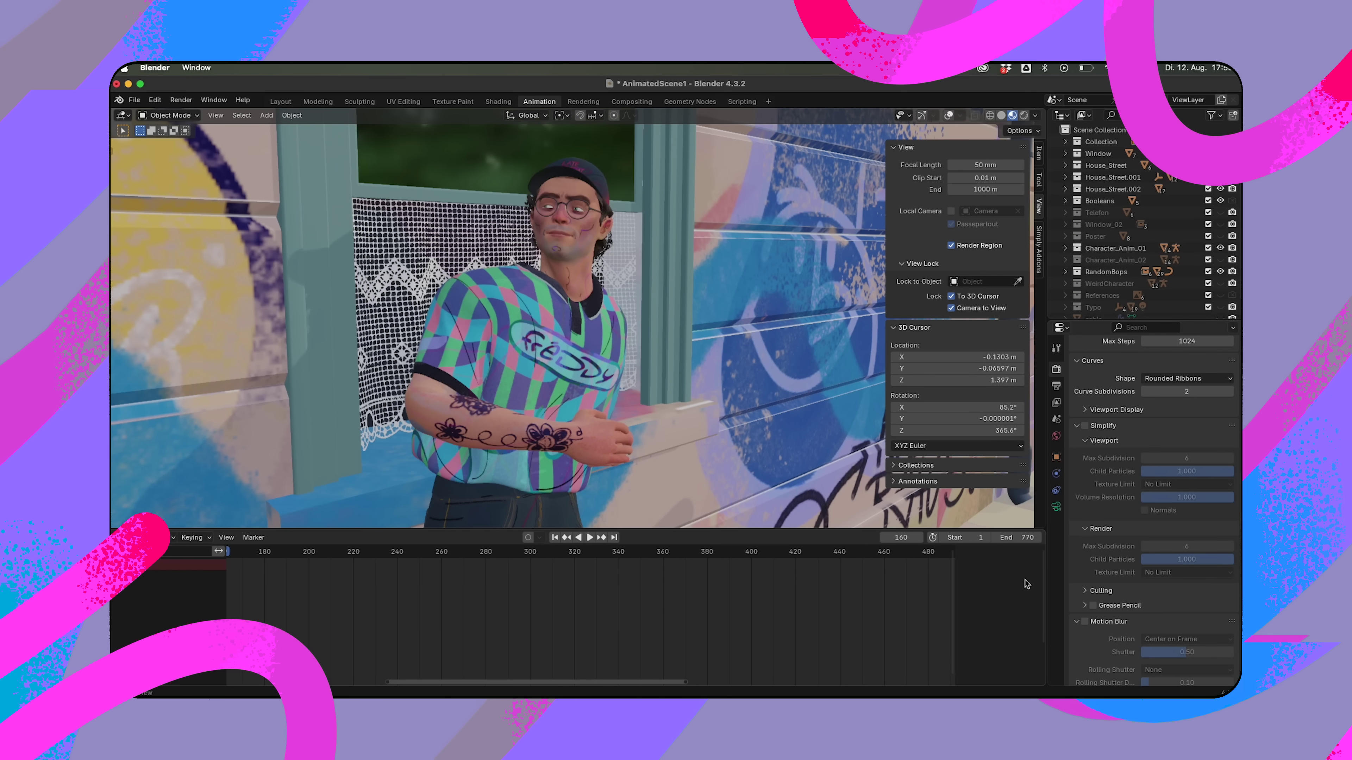
# Play back the character animation with a taller 3D view, stopping at frame 195
pyautogui.press('space')
pyautogui.press('space')
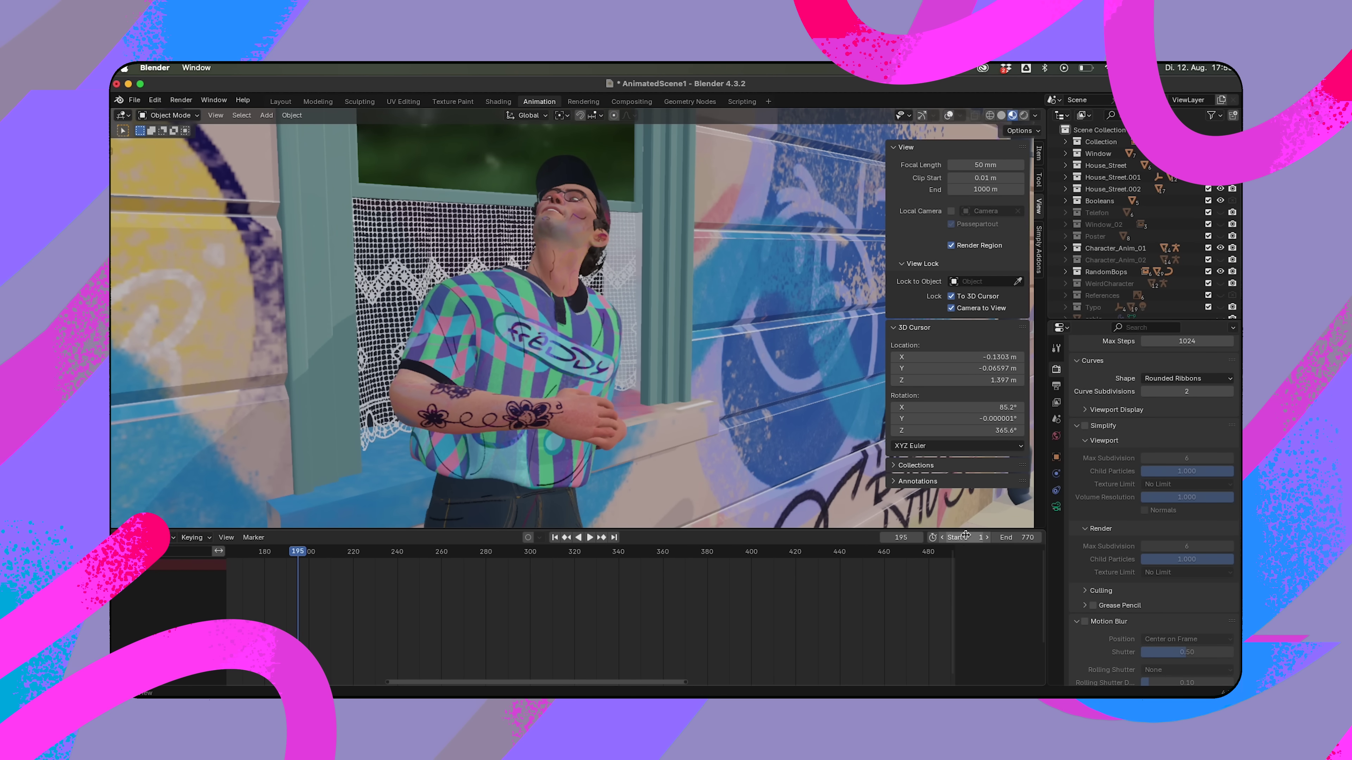
pyautogui.moveTo(967, 527); pyautogui.dragTo(961, 671)
pyautogui.press('space')
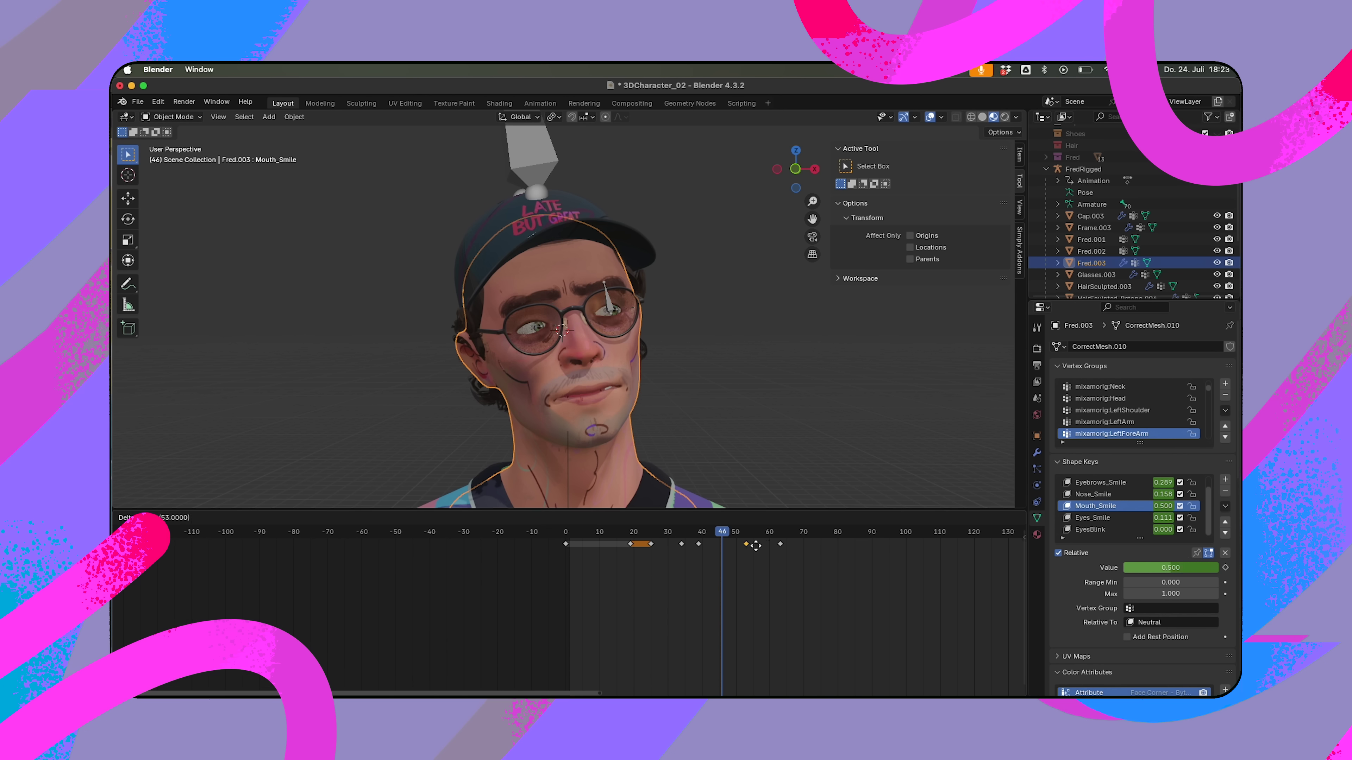
# Slide a face keyframe later so Mouth_Smile reaches 0.998 on frame 67
pyautogui.press('Down')
pyautogui.press('Up')
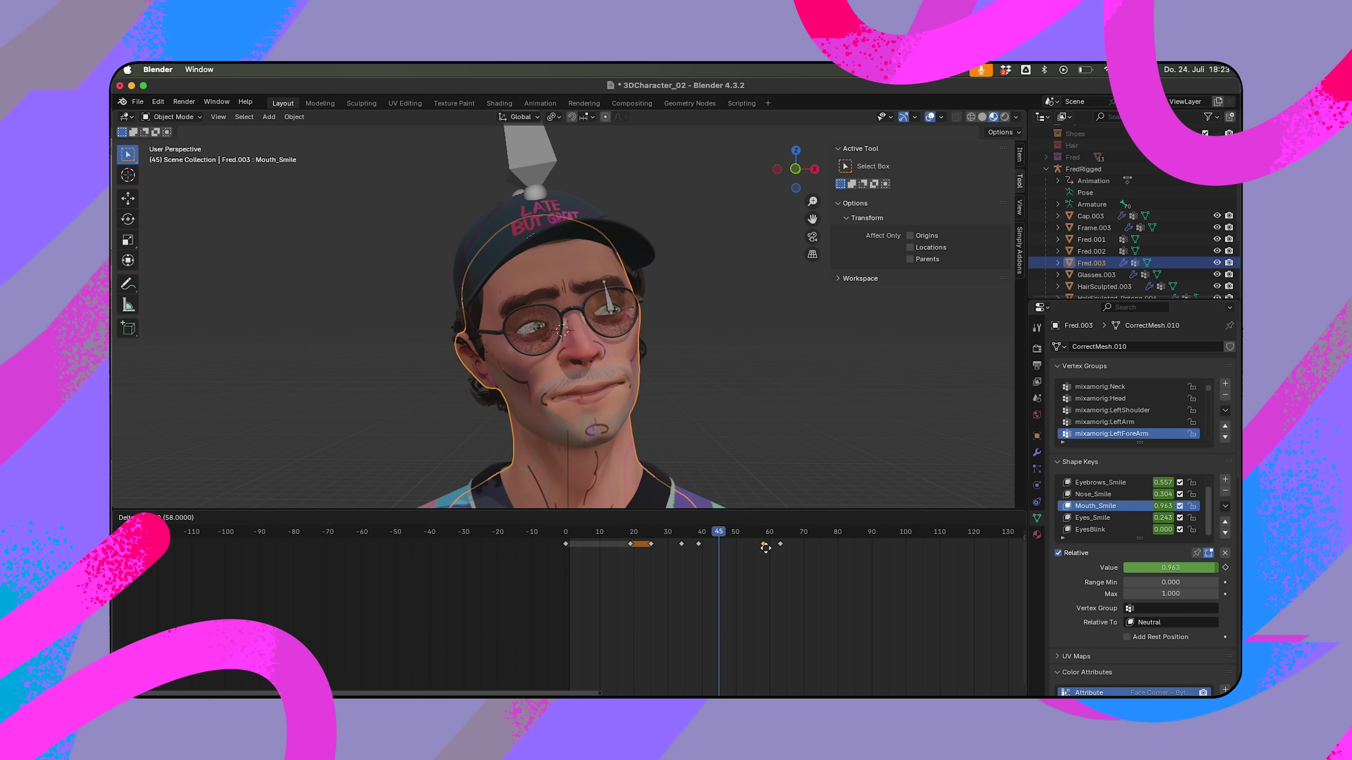
pyautogui.moveTo(735, 543); pyautogui.dragTo(794, 540)
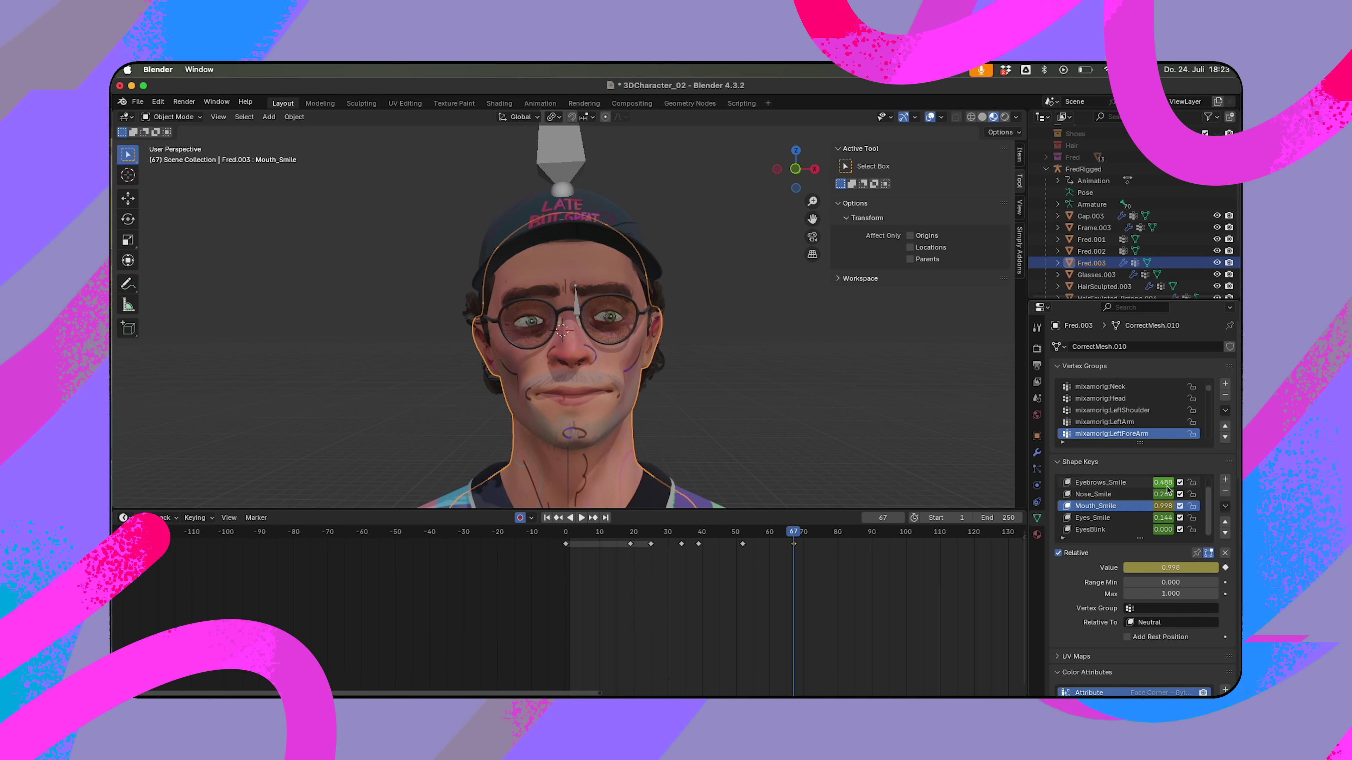